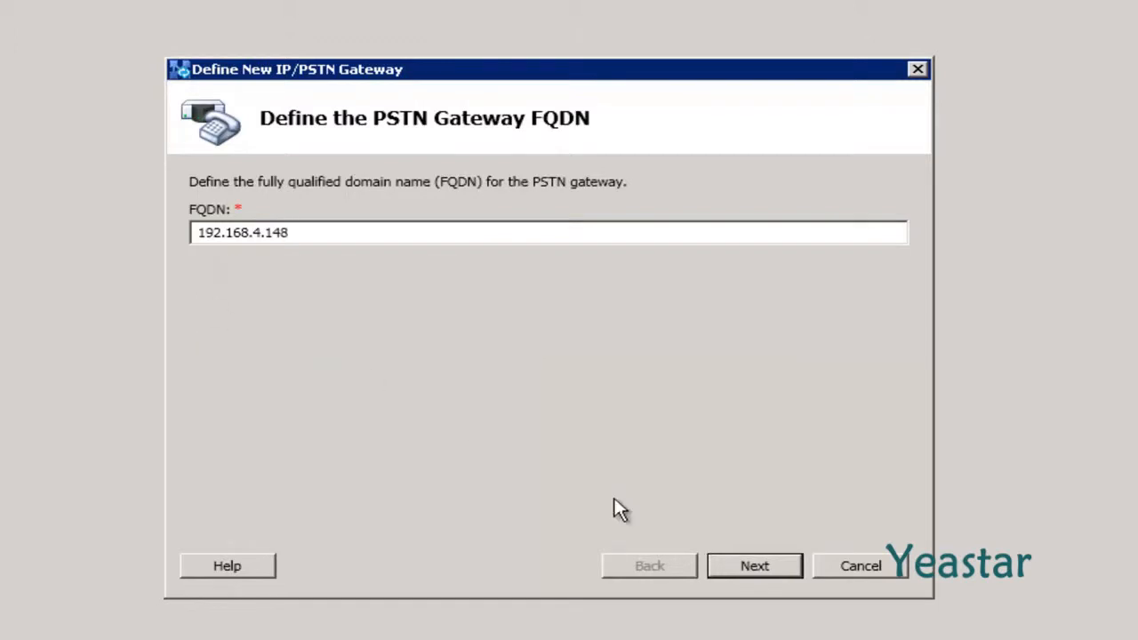
Accept gateway FQDN 192.168.4.148 and its IPv4 settings to reach the root trunk page
left_click(731, 567)
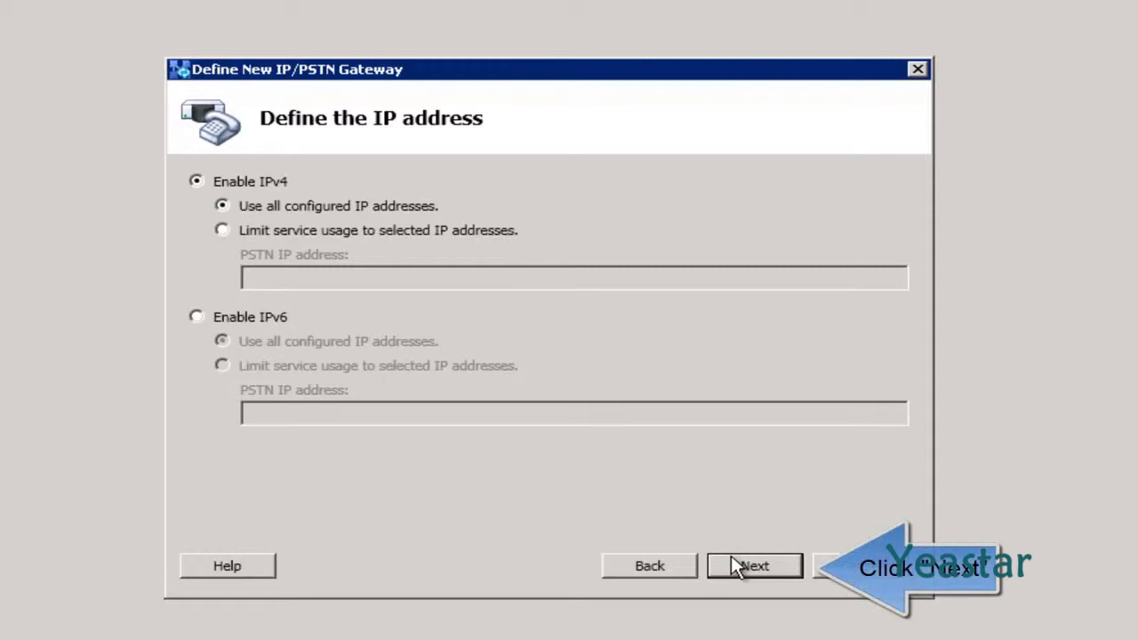
left_click(731, 557)
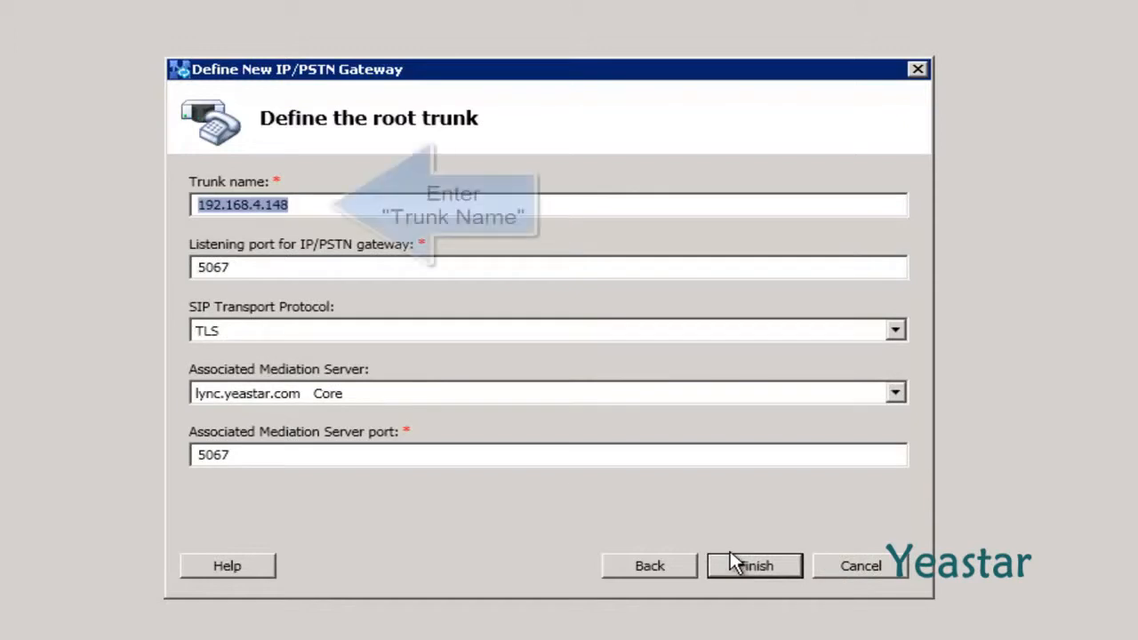
Name the root trunk NeoGate_TG, listening on port 5060 over TCP, and finish the gateway
type("Ne")
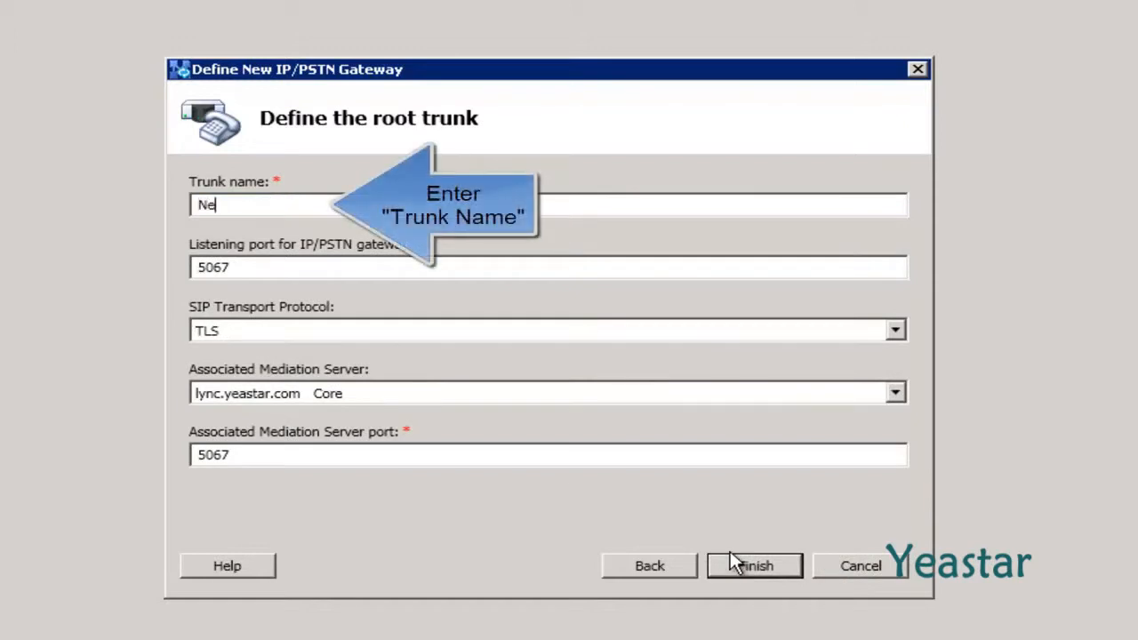
type("oGate_TG")
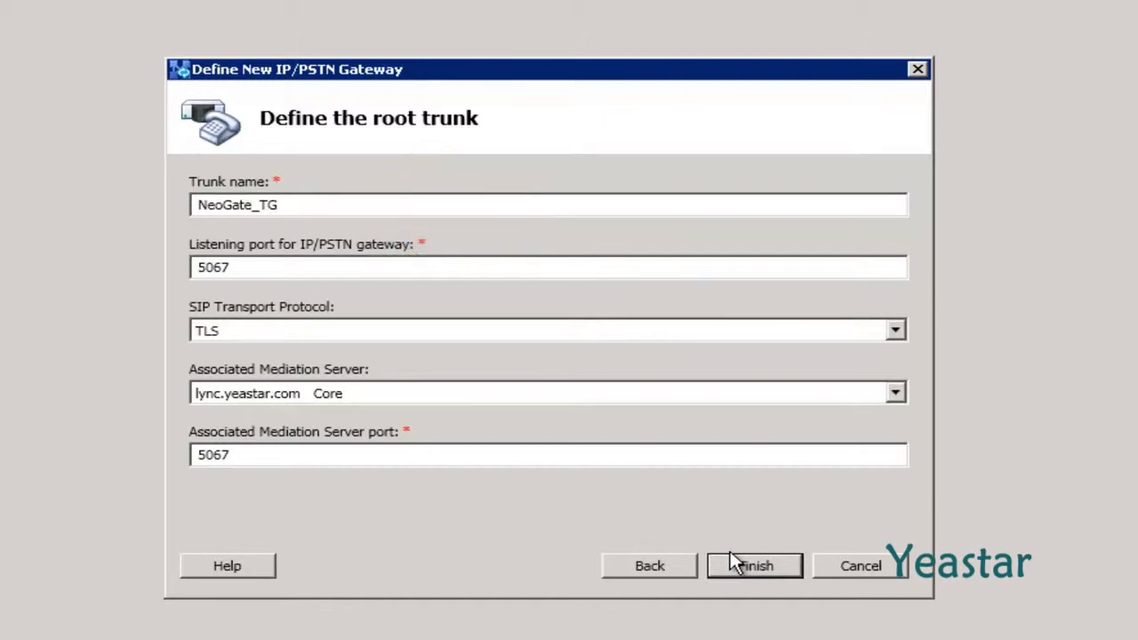
key("Tab")
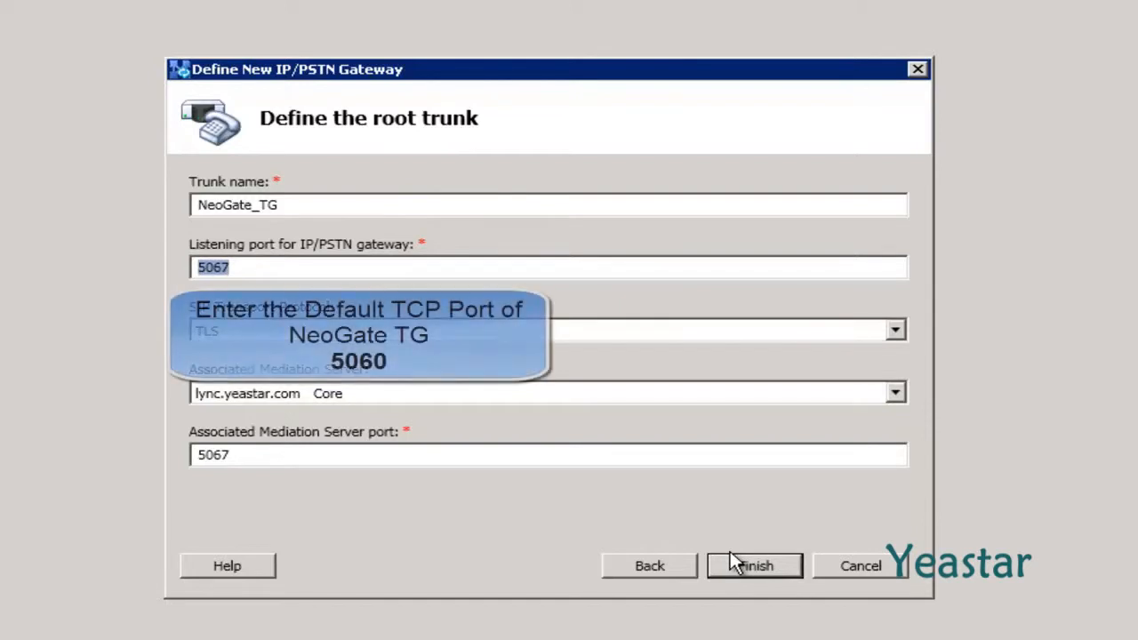
type("5060")
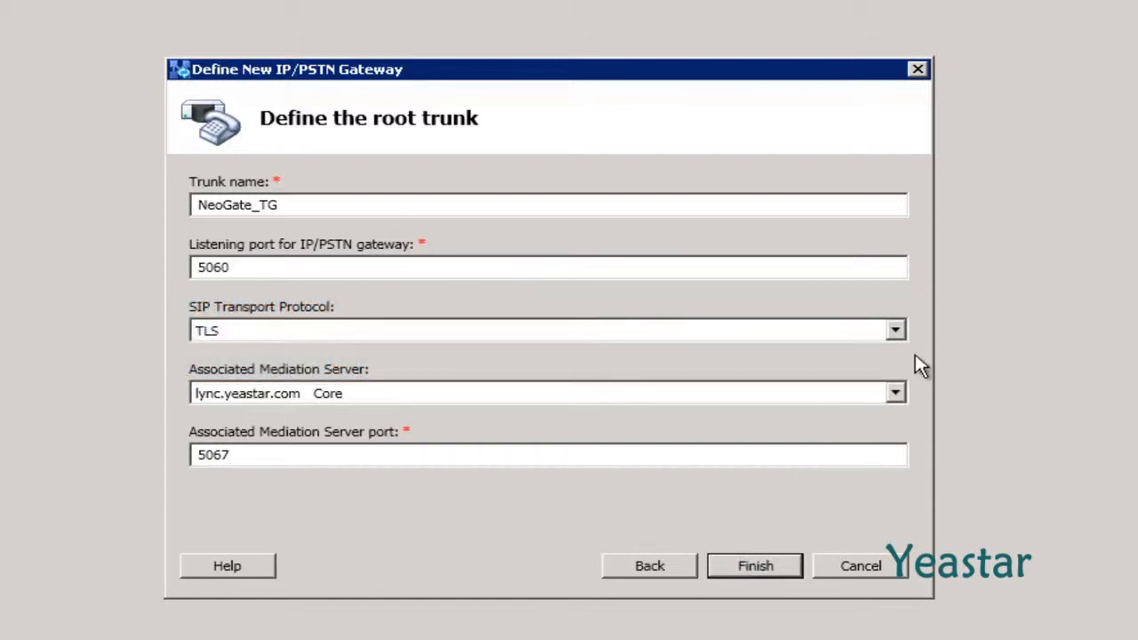
left_click(897, 333)
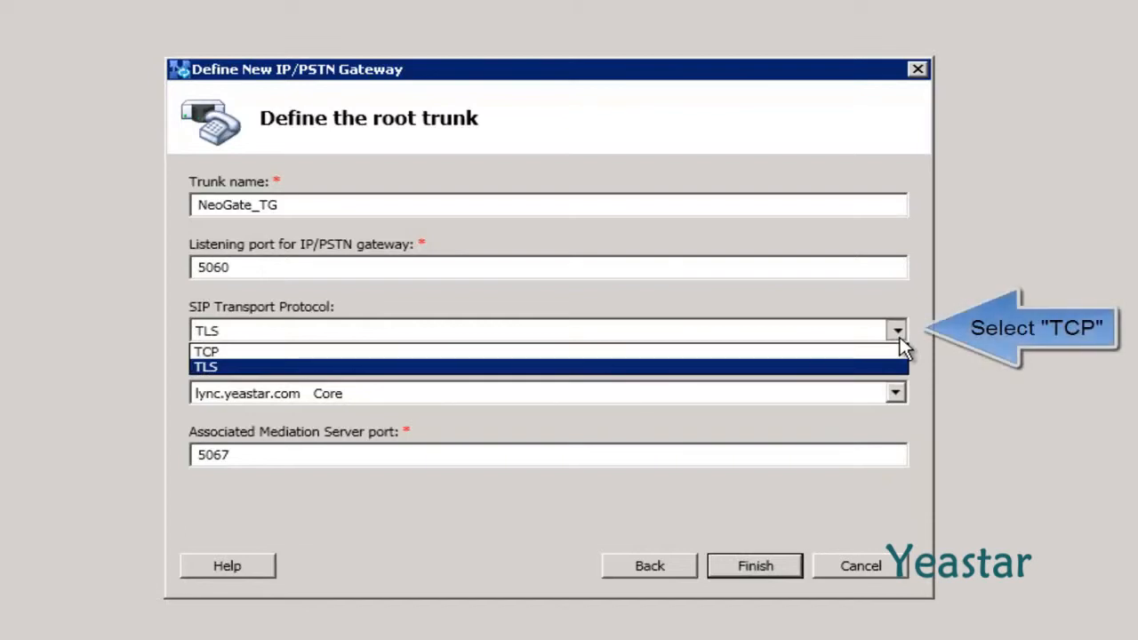
left_click(878, 354)
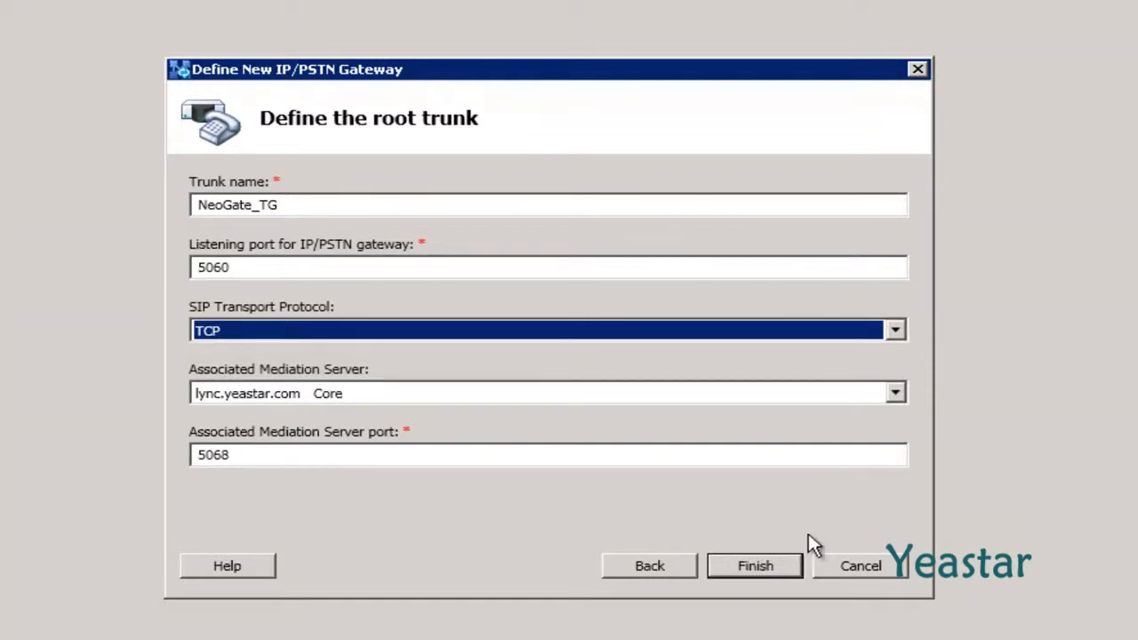
left_click(792, 570)
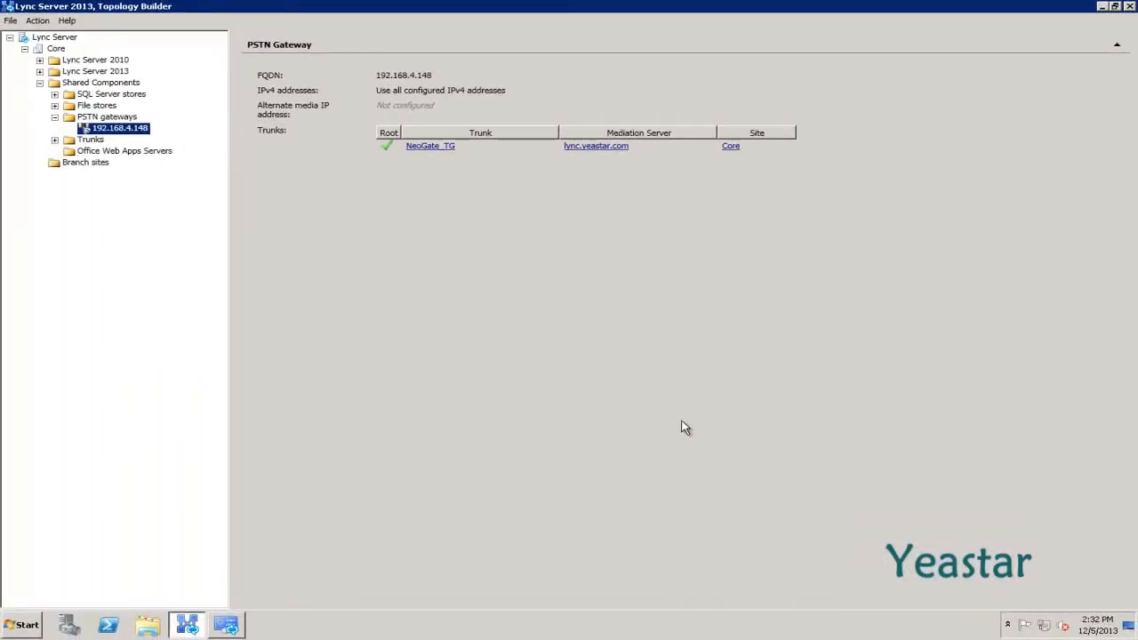
Begin publishing the topology that now holds gateway 192.168.4.148
right_click(132, 133)
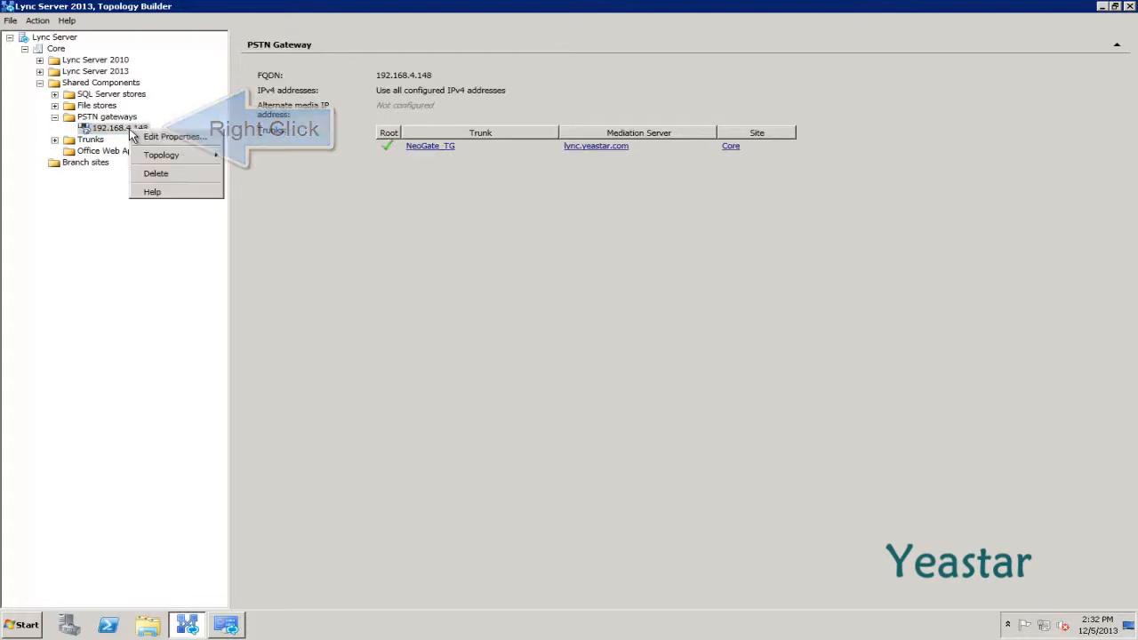
mouse_move(149, 160)
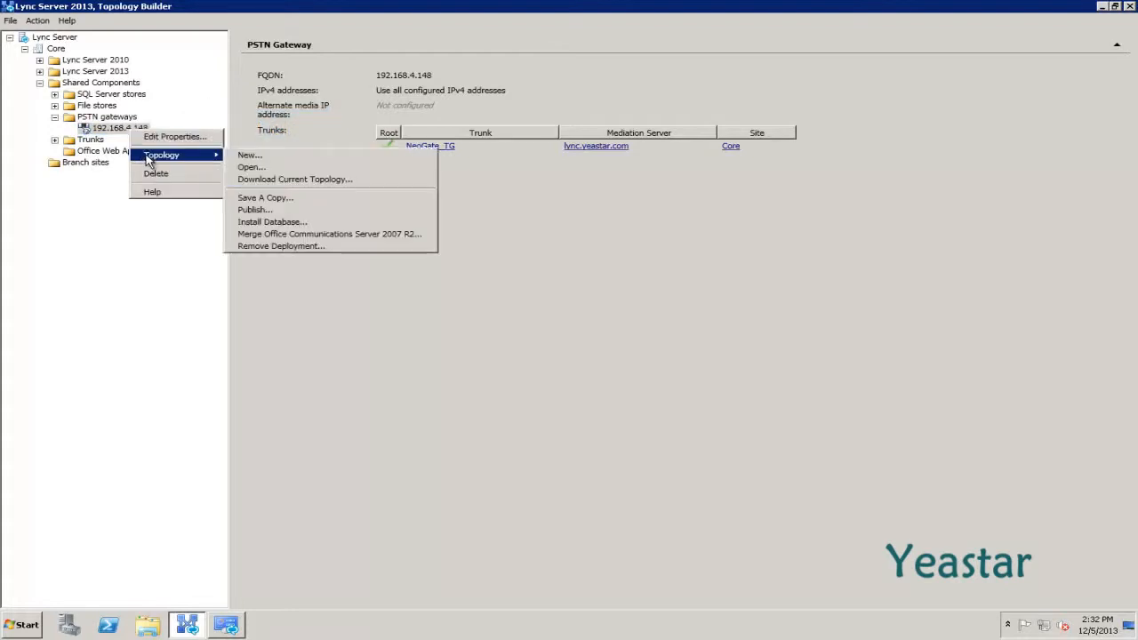
left_click(284, 212)
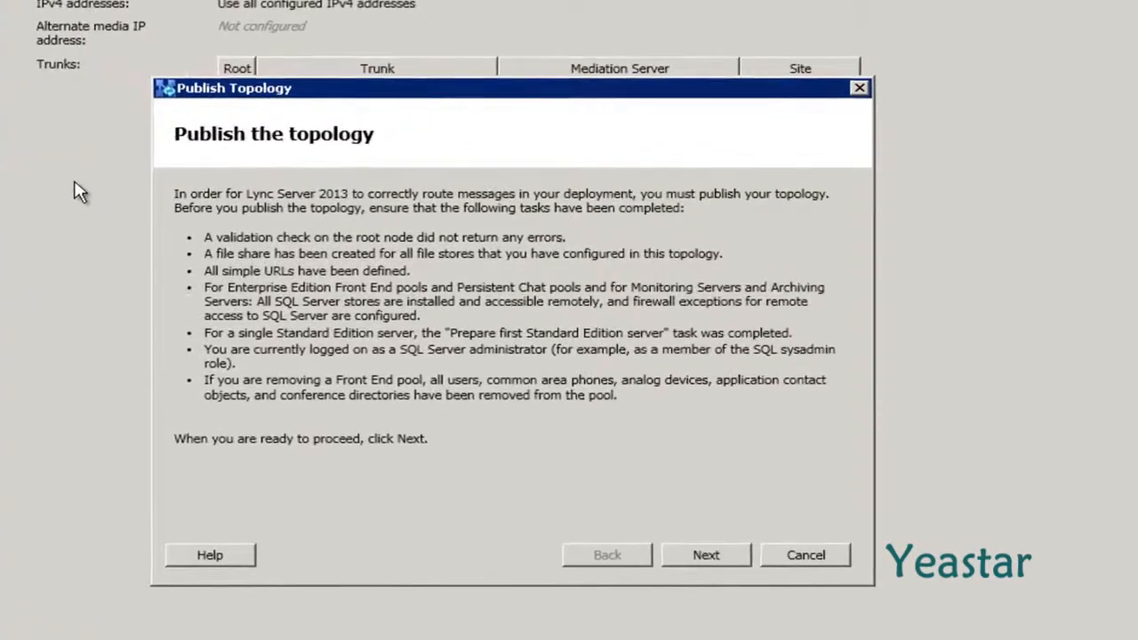
Run the Publish Topology wizard to successful completion and close it
left_click(669, 562)
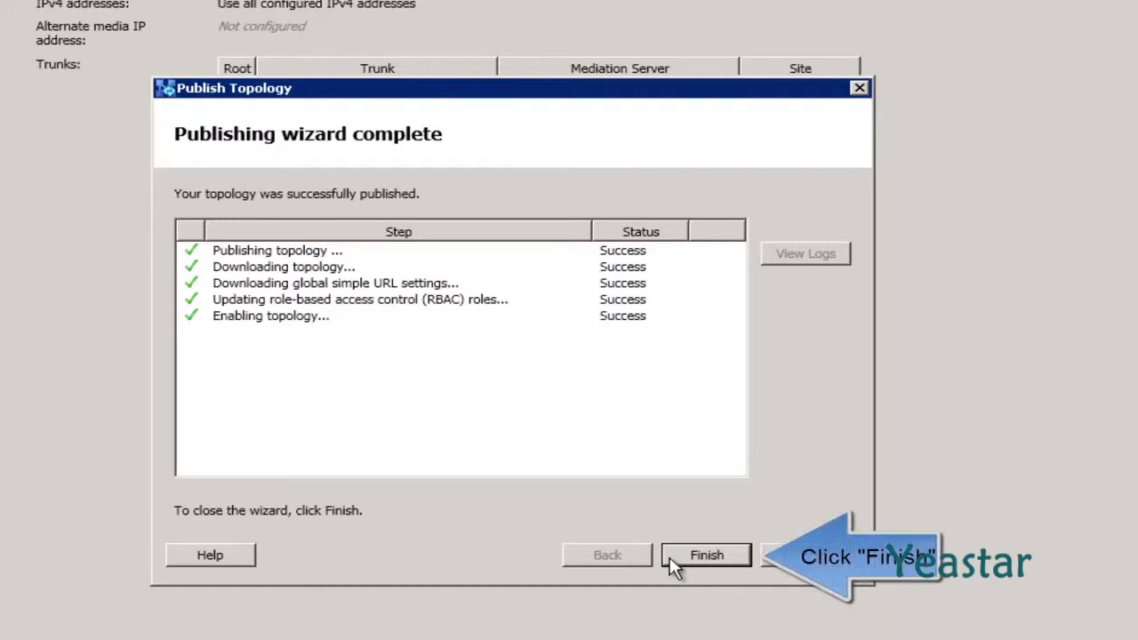
left_click(673, 560)
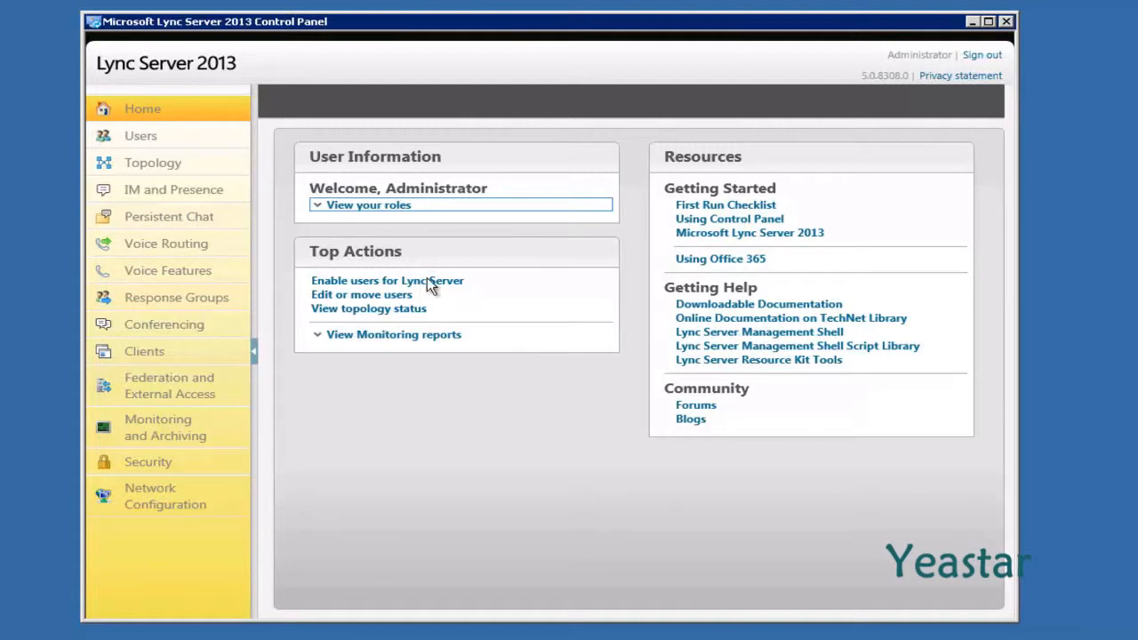
Go to the Users page in the Control Panel sidebar
left_click(166, 141)
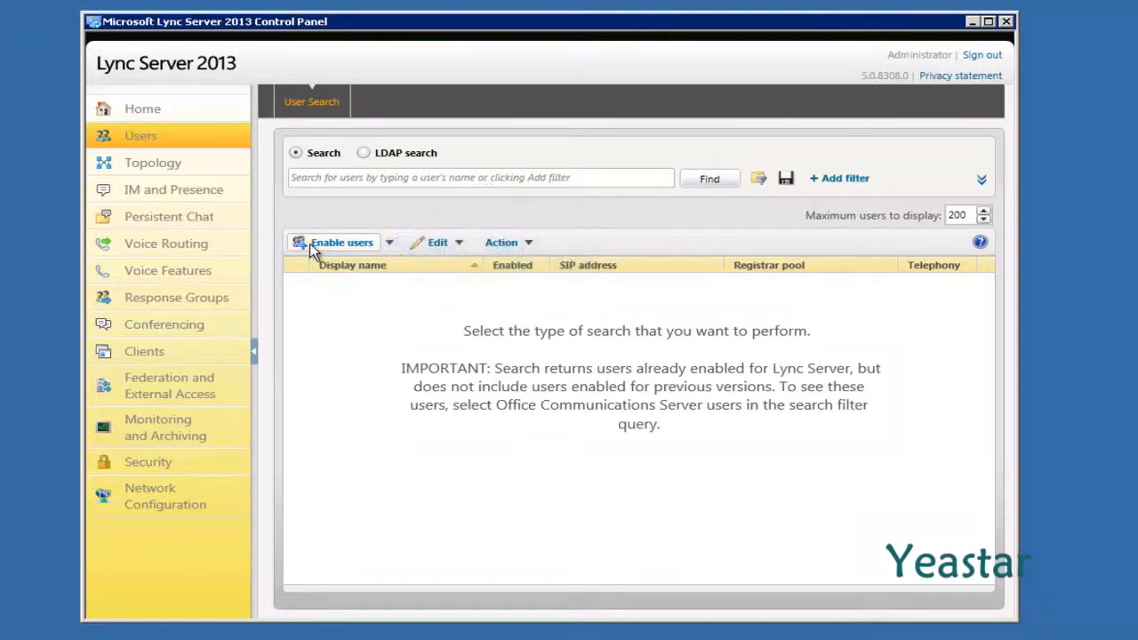
Start enabling a new user and add the Active Directory user found by name search
left_click(337, 242)
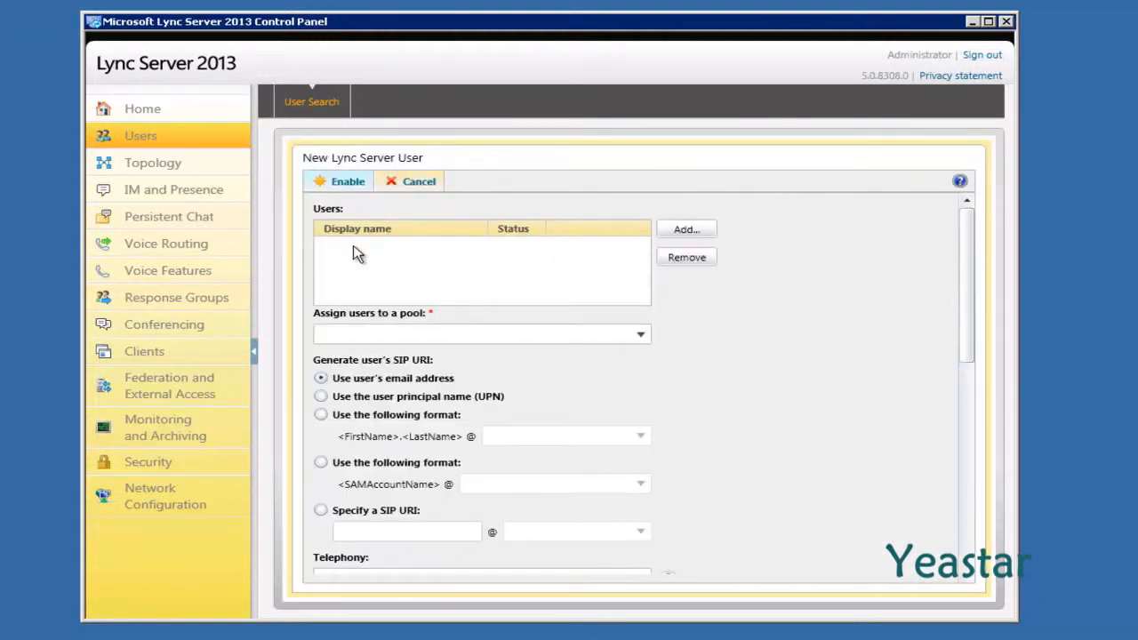
left_click(686, 230)
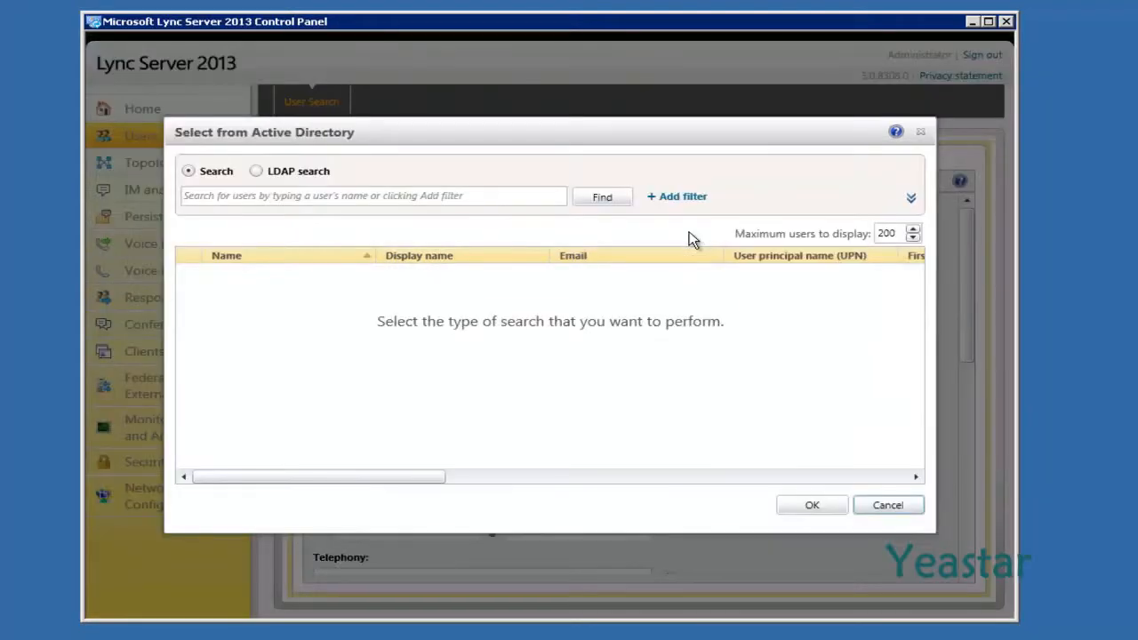
left_click(499, 197)
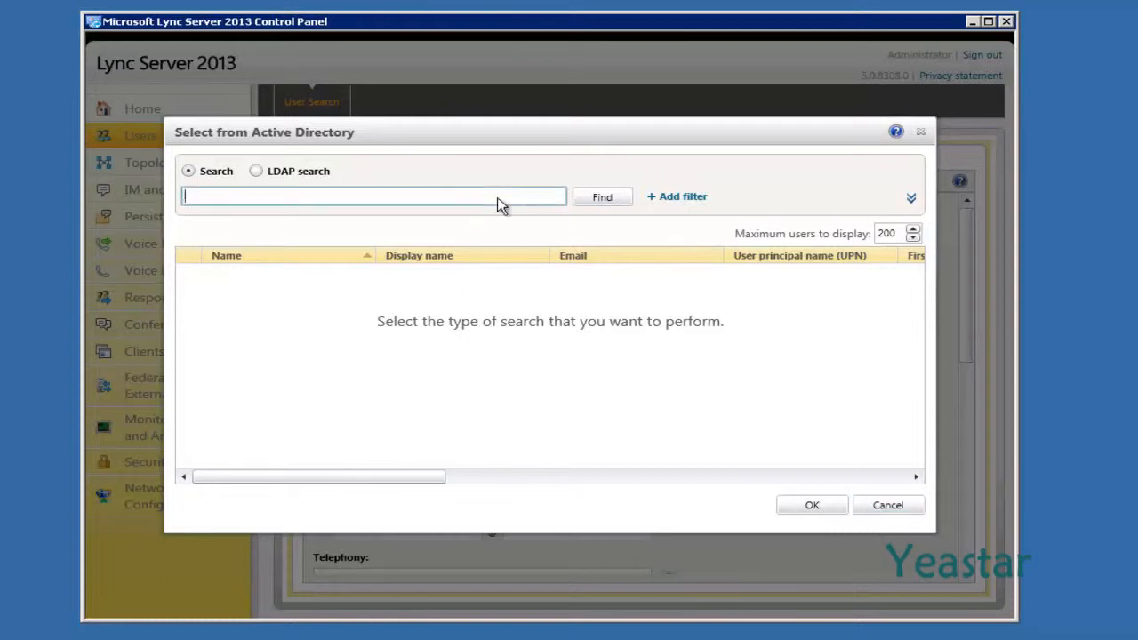
type("harry")
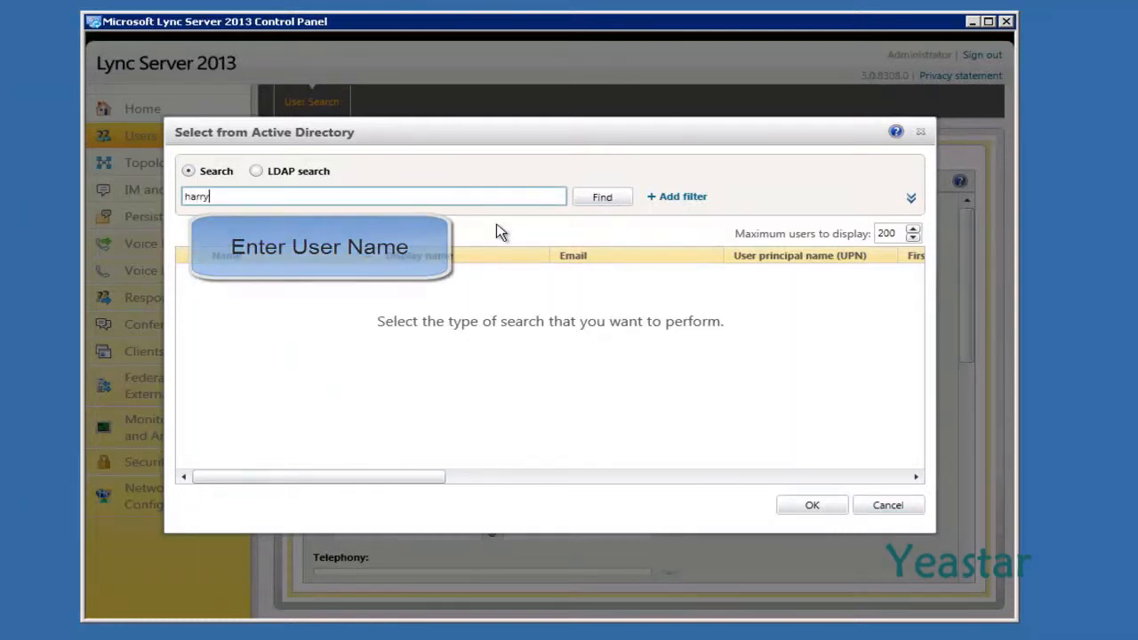
left_click(602, 198)
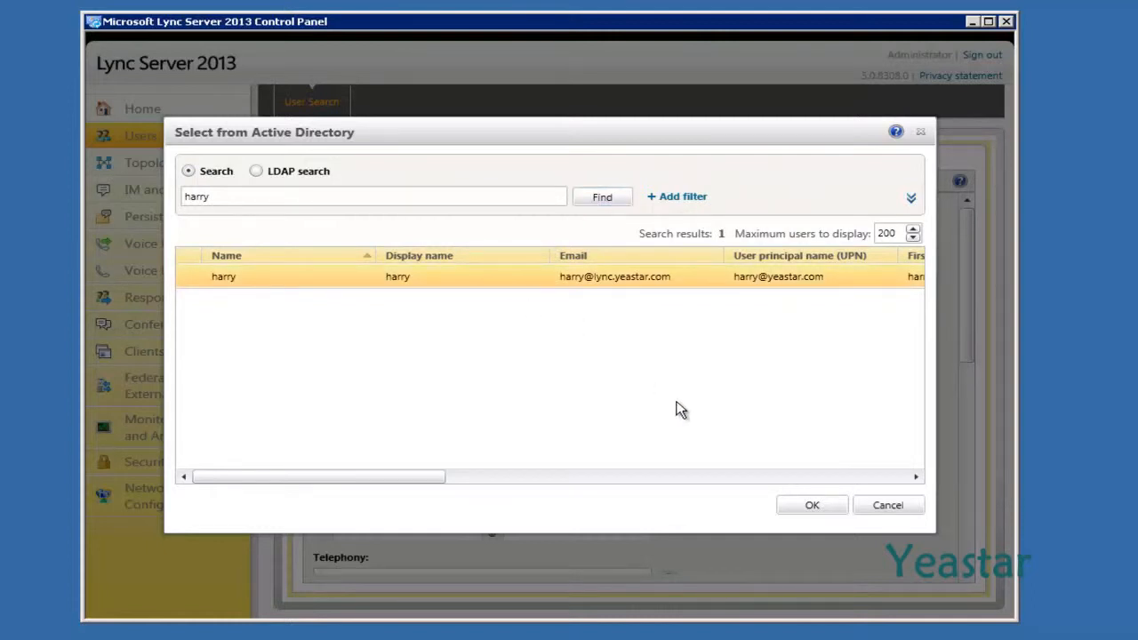
left_click(779, 504)
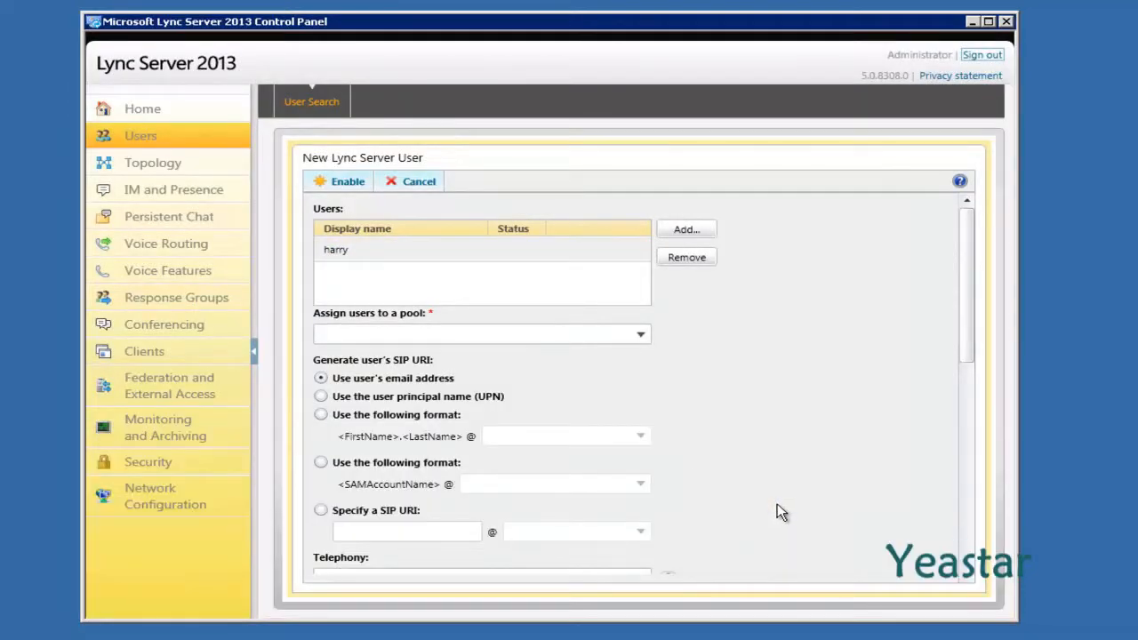
left_click(641, 335)
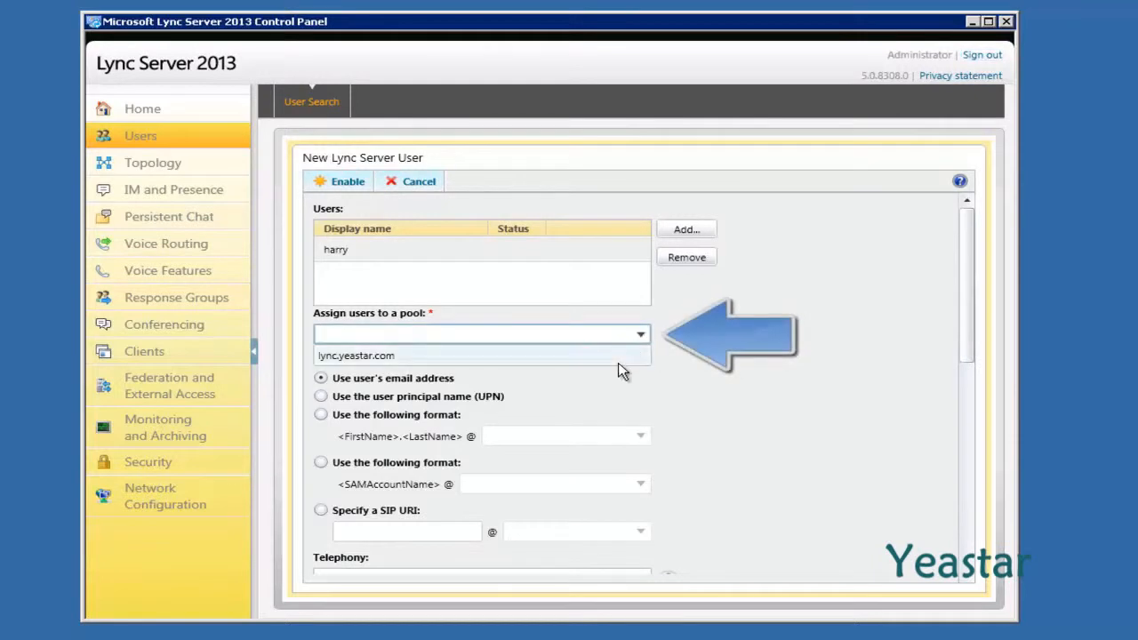
Assign the user to pool lync.yeastar.com with Enterprise Voice and line URI tel:+800, then enable
left_click(619, 361)
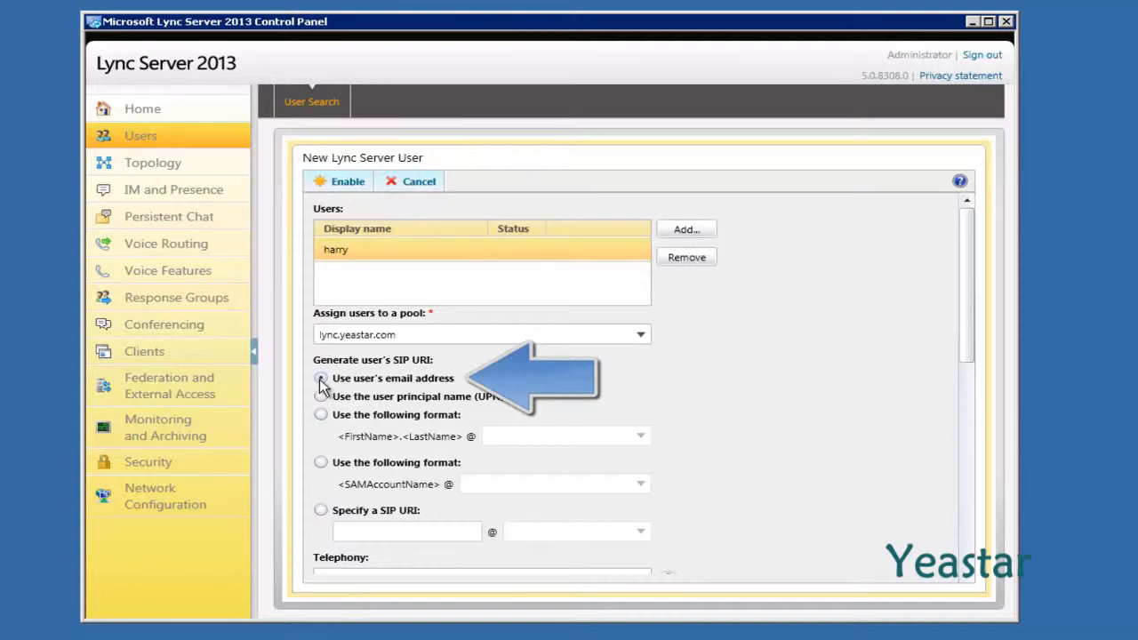
scroll(320, 389, "down", 1)
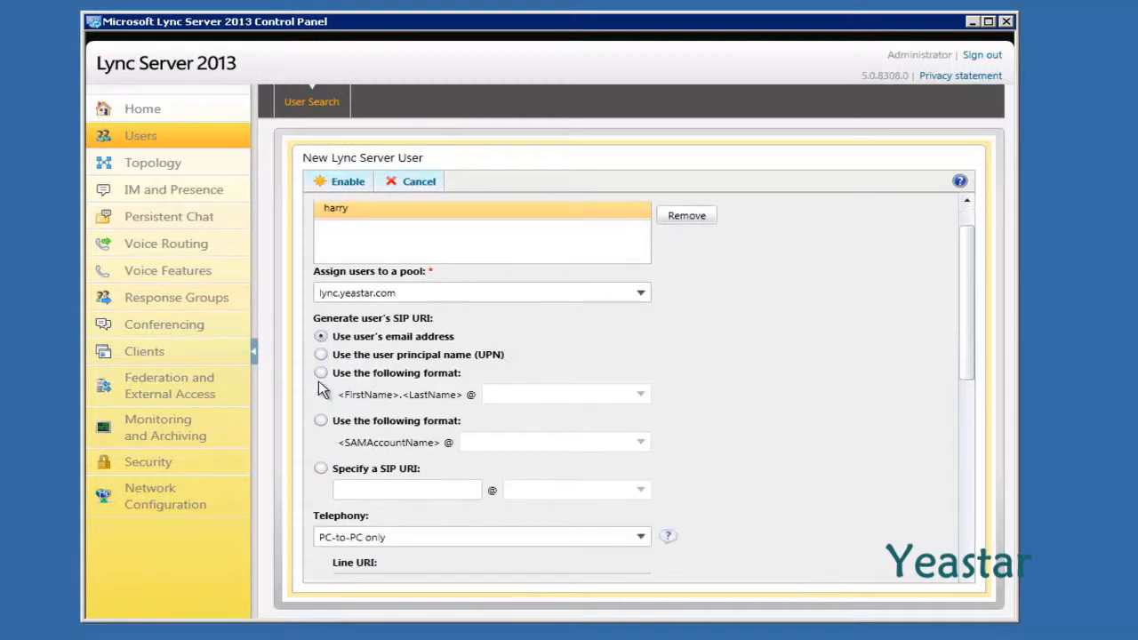
scroll(320, 389, "down", 5)
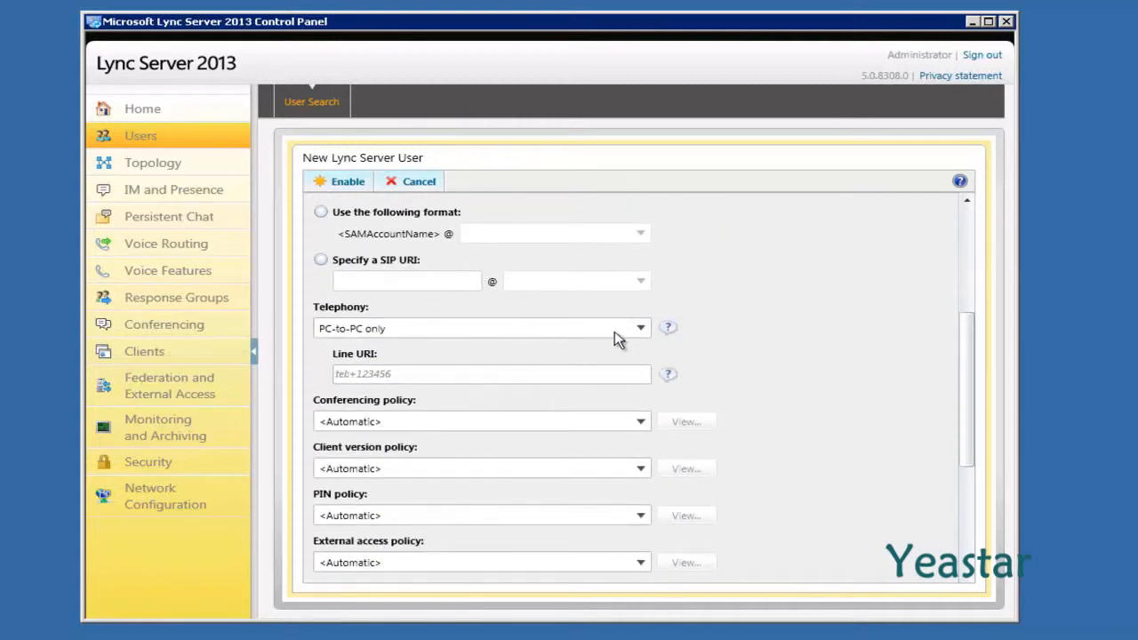
left_click(641, 330)
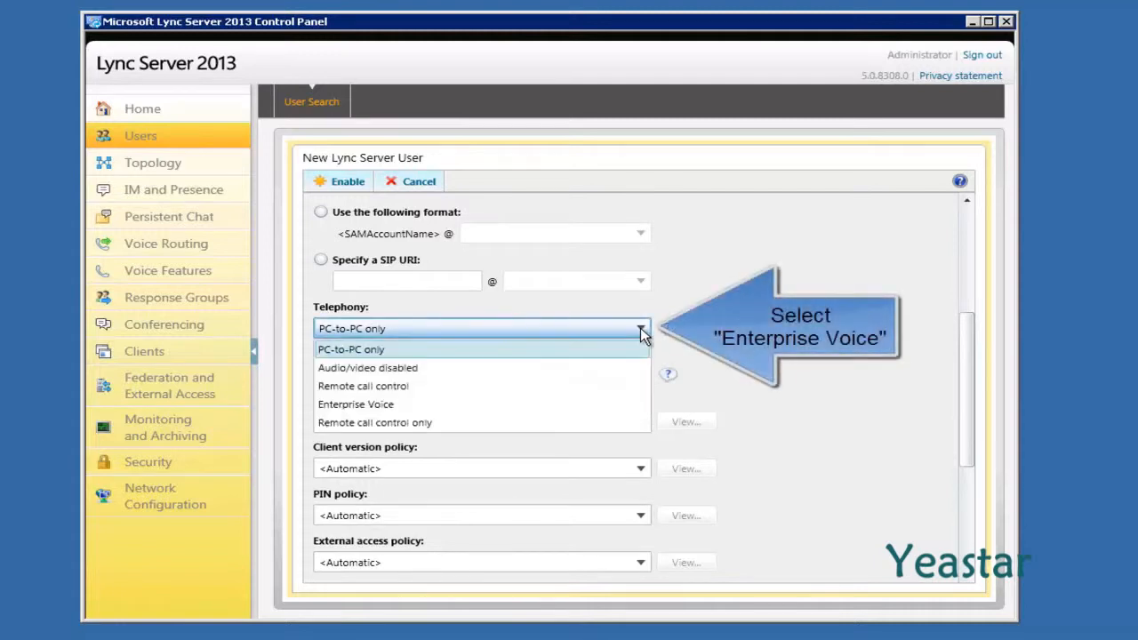
left_click(547, 407)
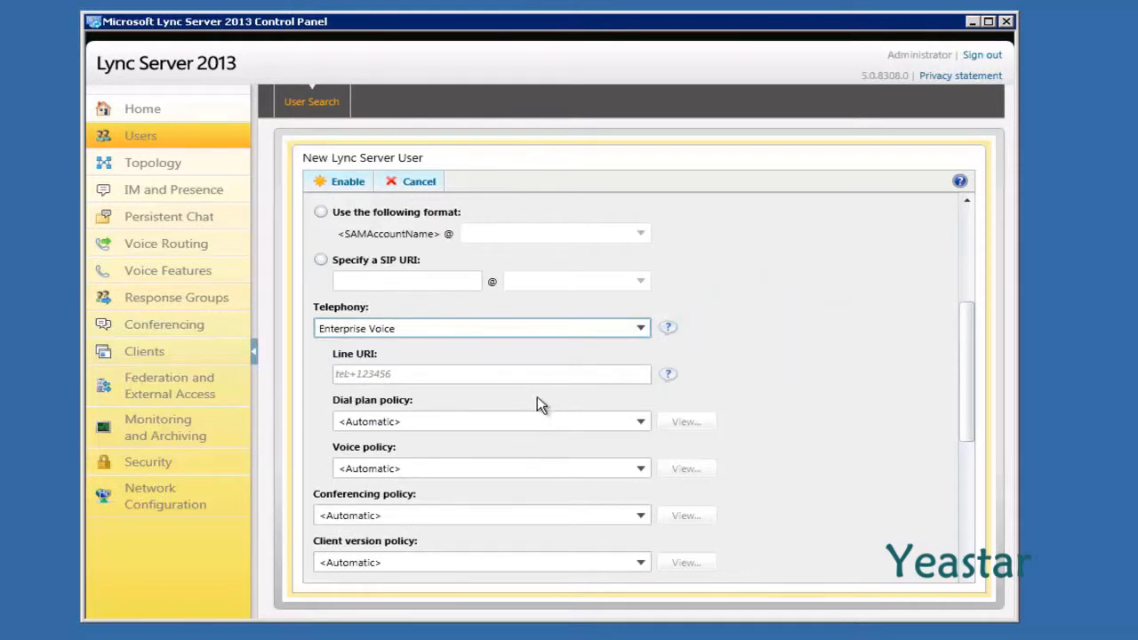
left_click(475, 374)
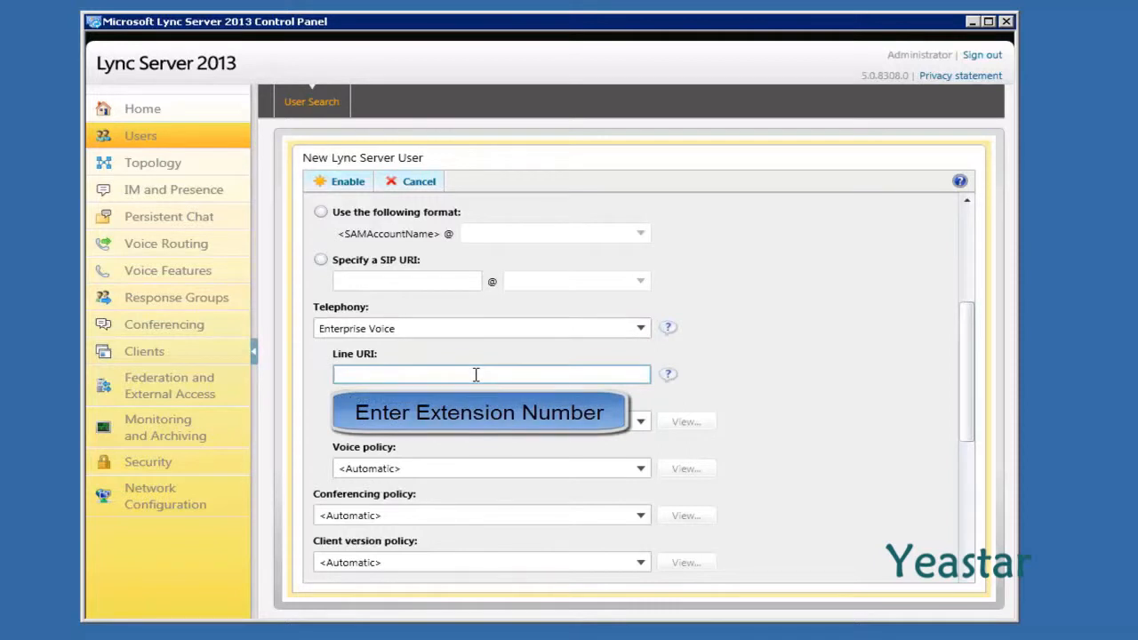
type("tel:+800")
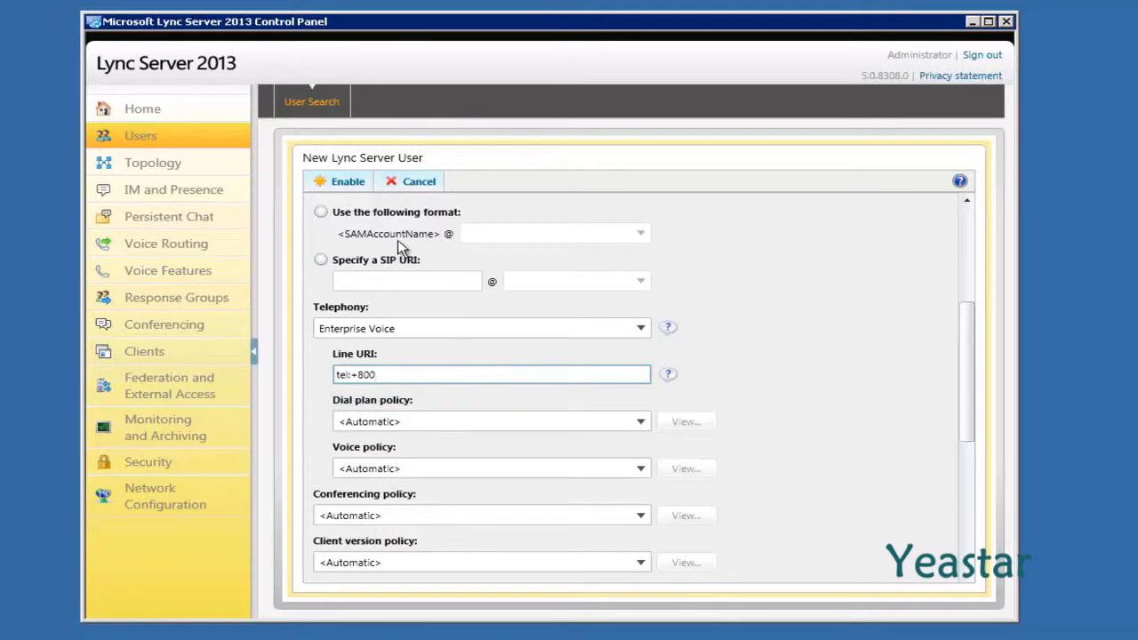
left_click(347, 182)
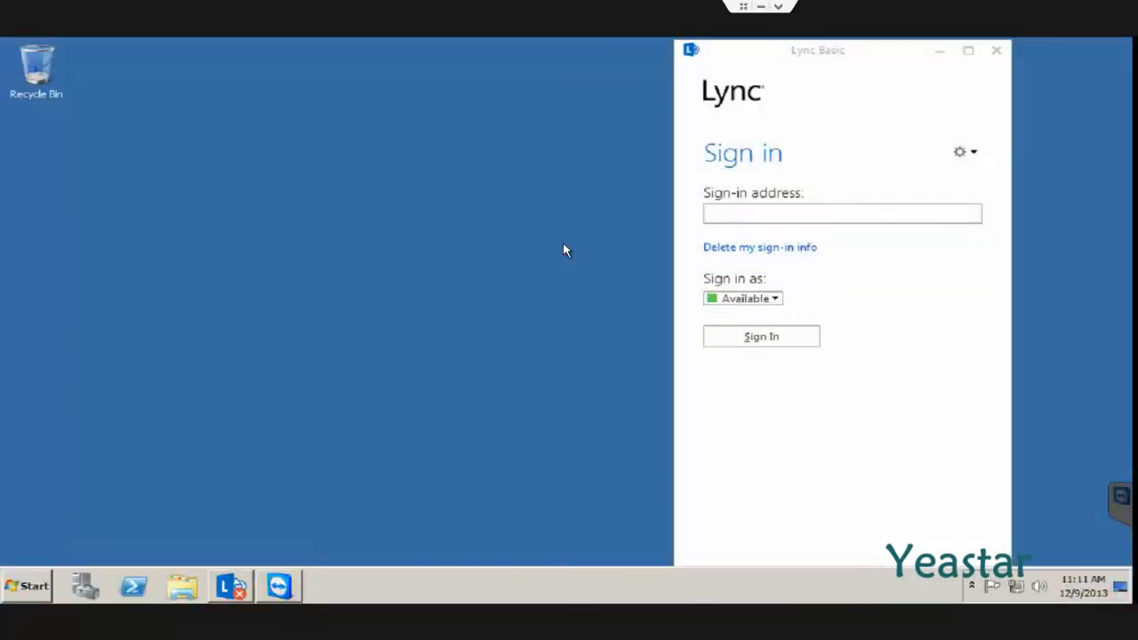
Sign in to Lync Basic with the test user's SIP e-mail address
left_click(729, 213)
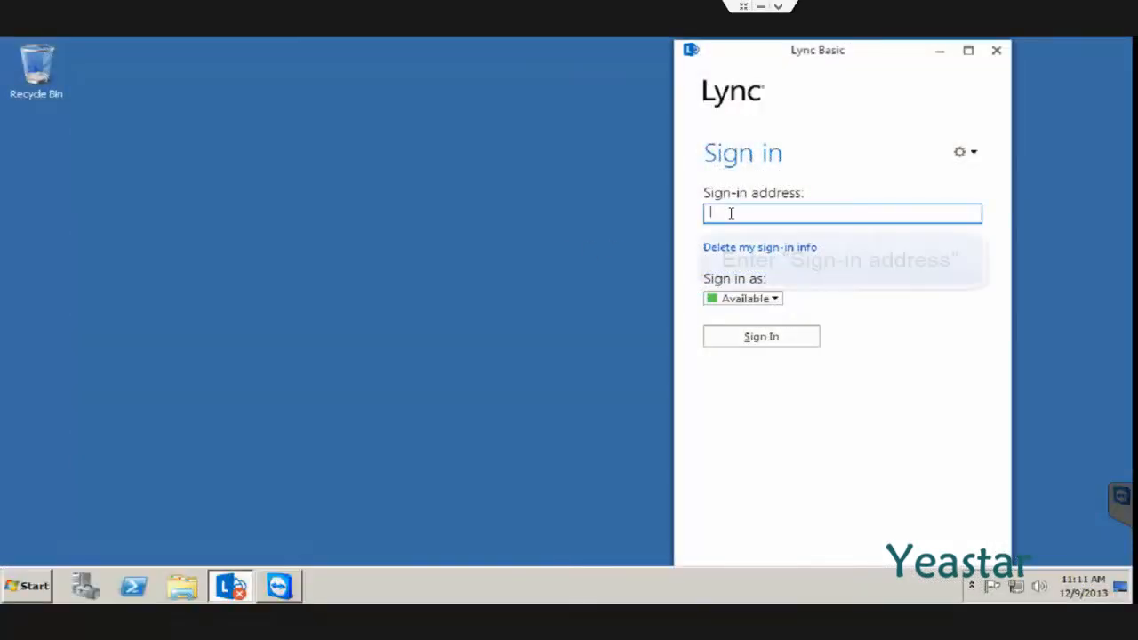
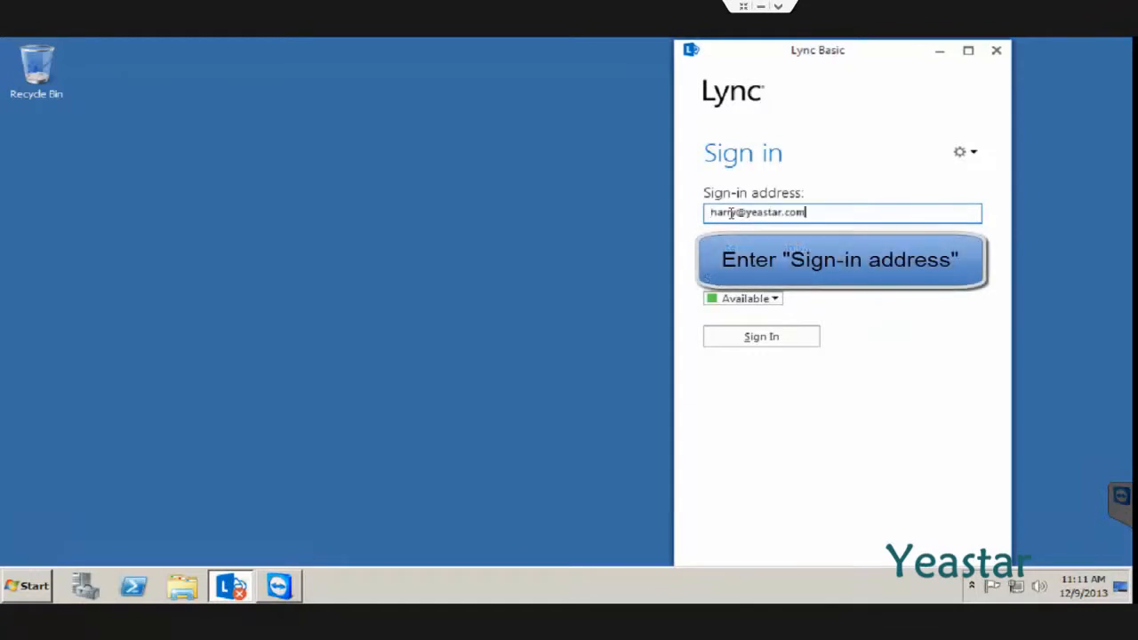
left_click(727, 336)
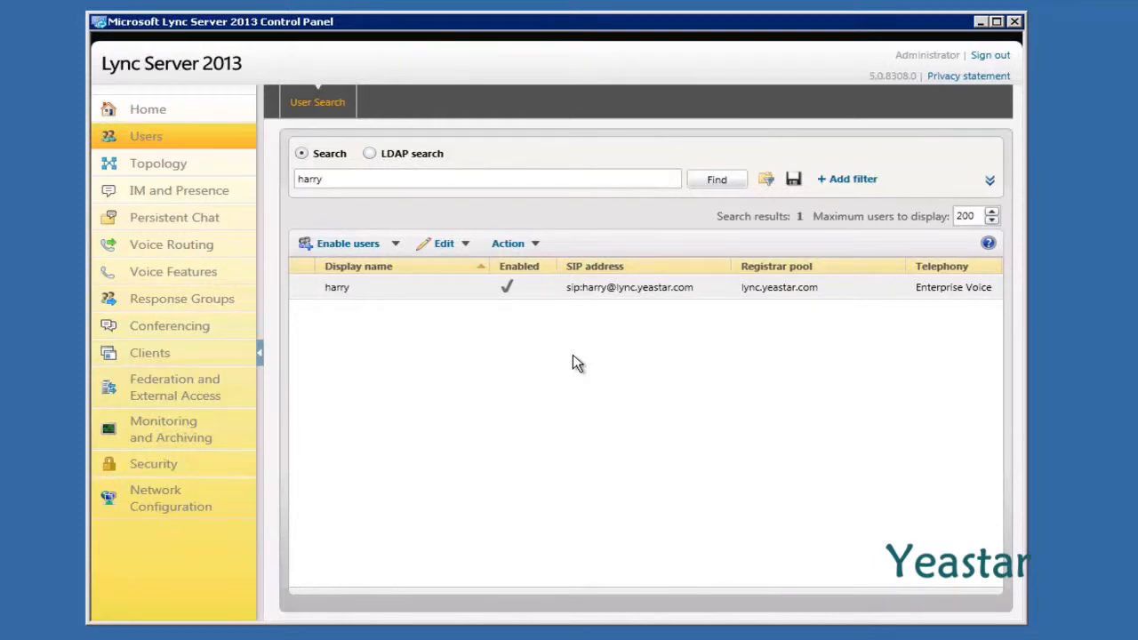
Open the Voice Routing dial plan list
left_click(229, 249)
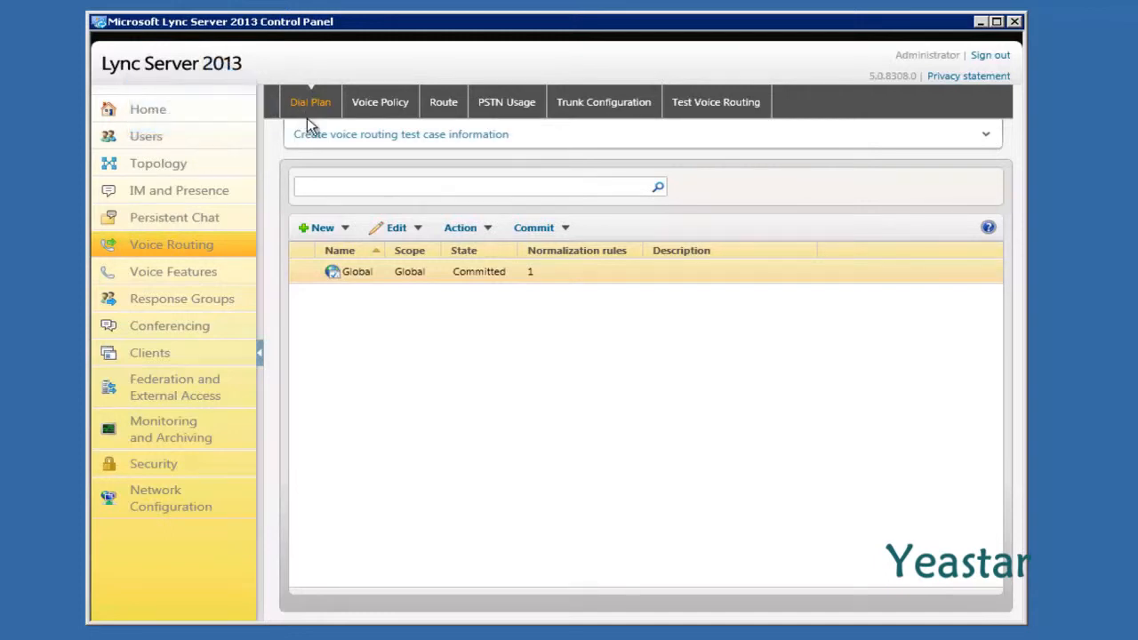
Set Global's Keep All rule to length Any, adding "+" digits, and save the dial plan
double_click(322, 272)
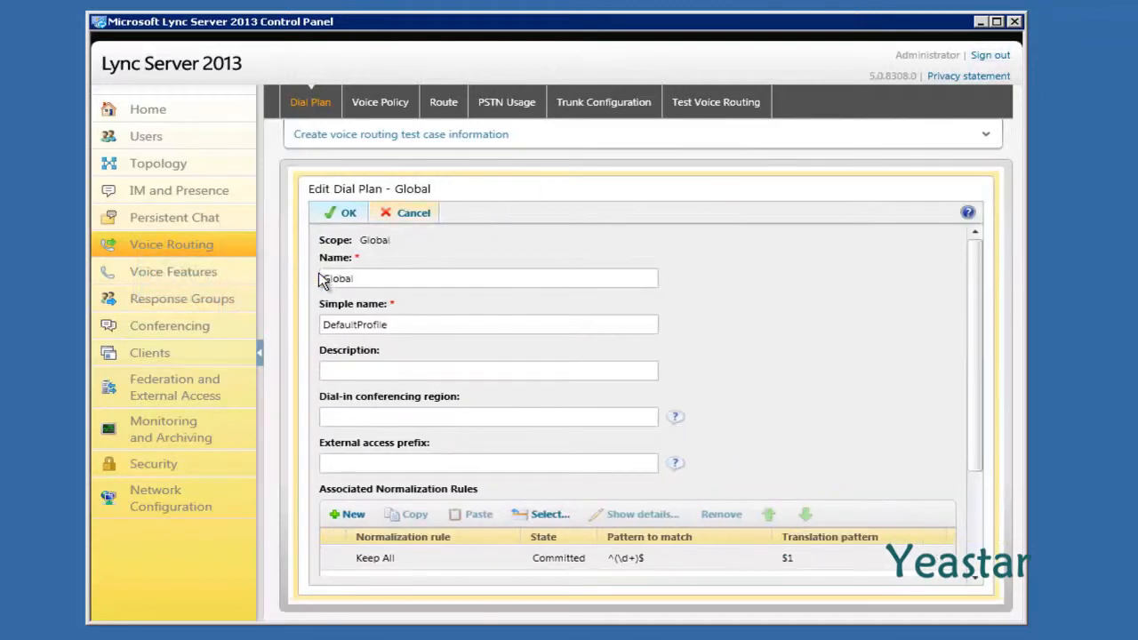
scroll(320, 280, "down", 3)
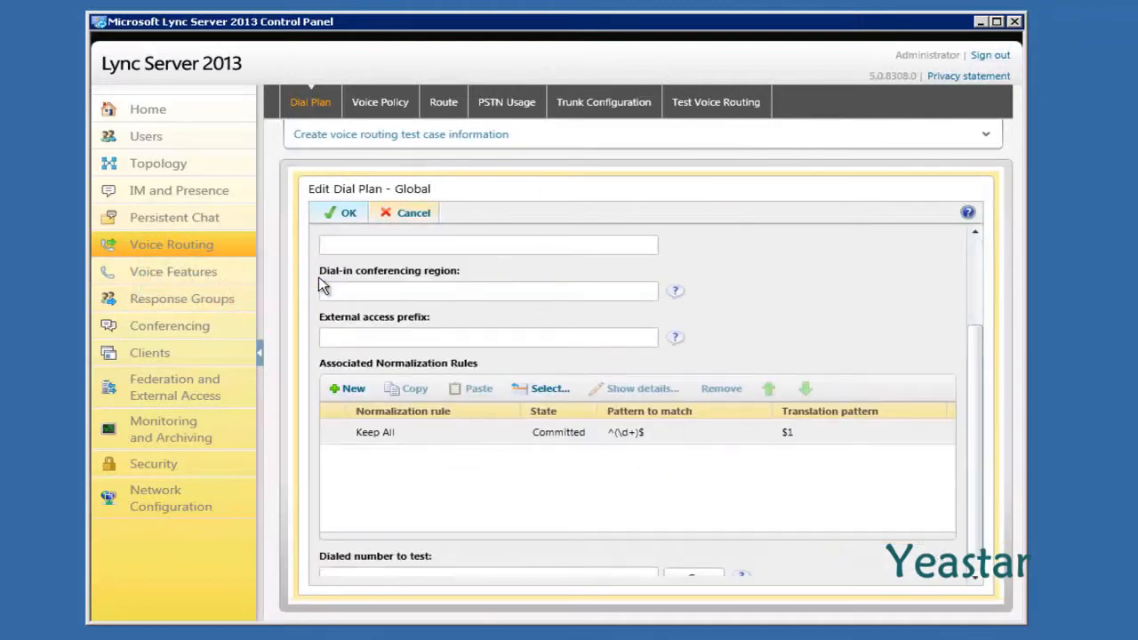
double_click(408, 436)
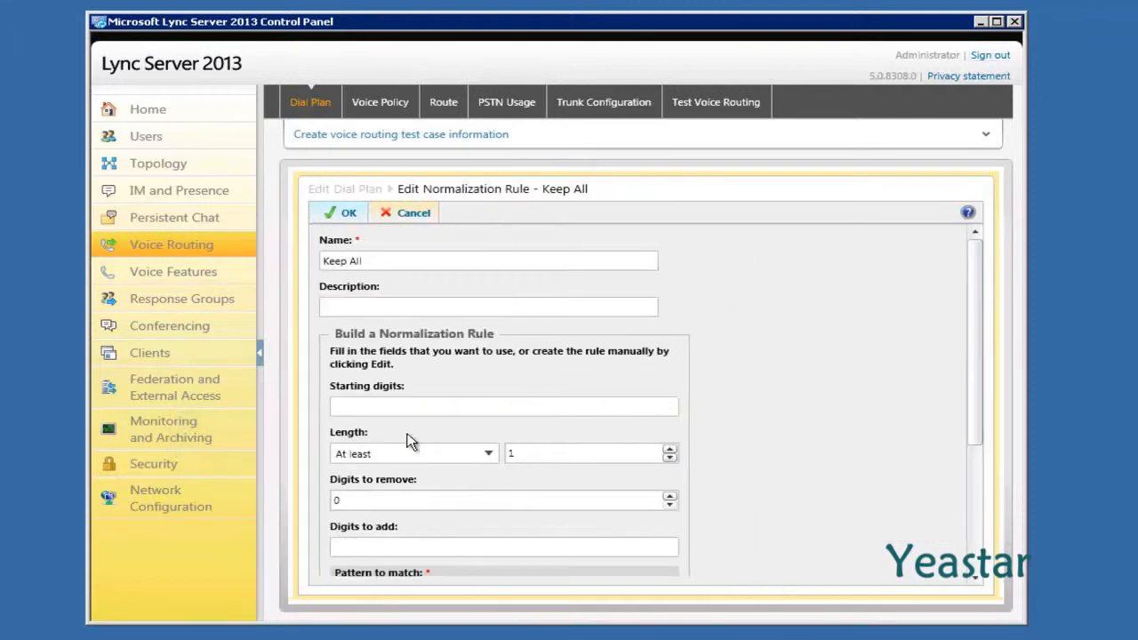
left_click(487, 455)
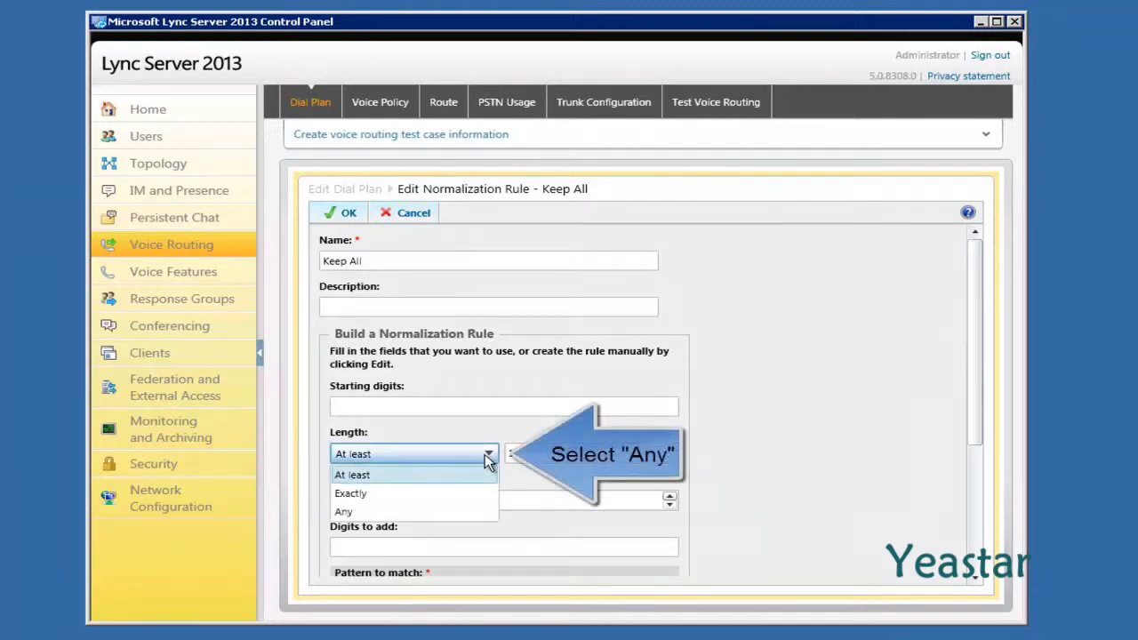
left_click(462, 511)
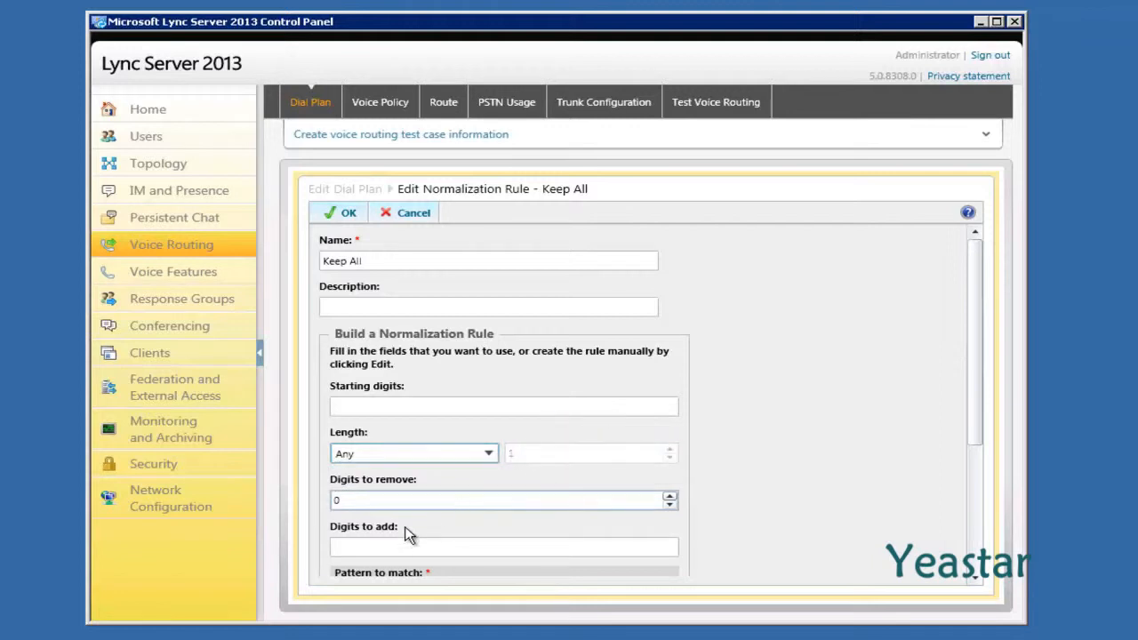
left_click(388, 546)
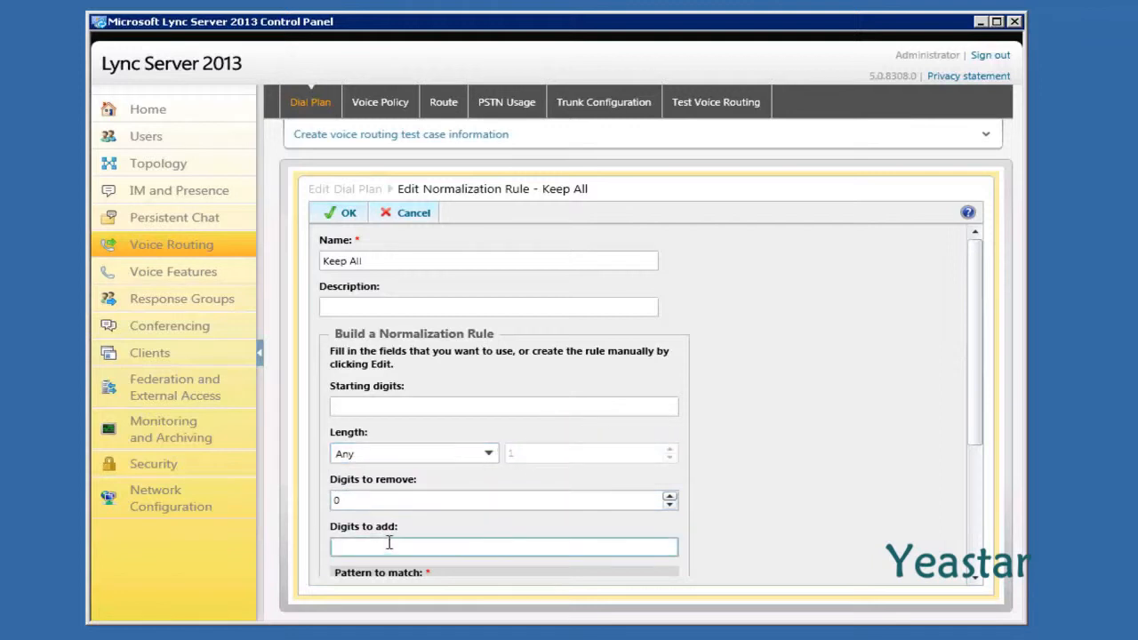
type("+")
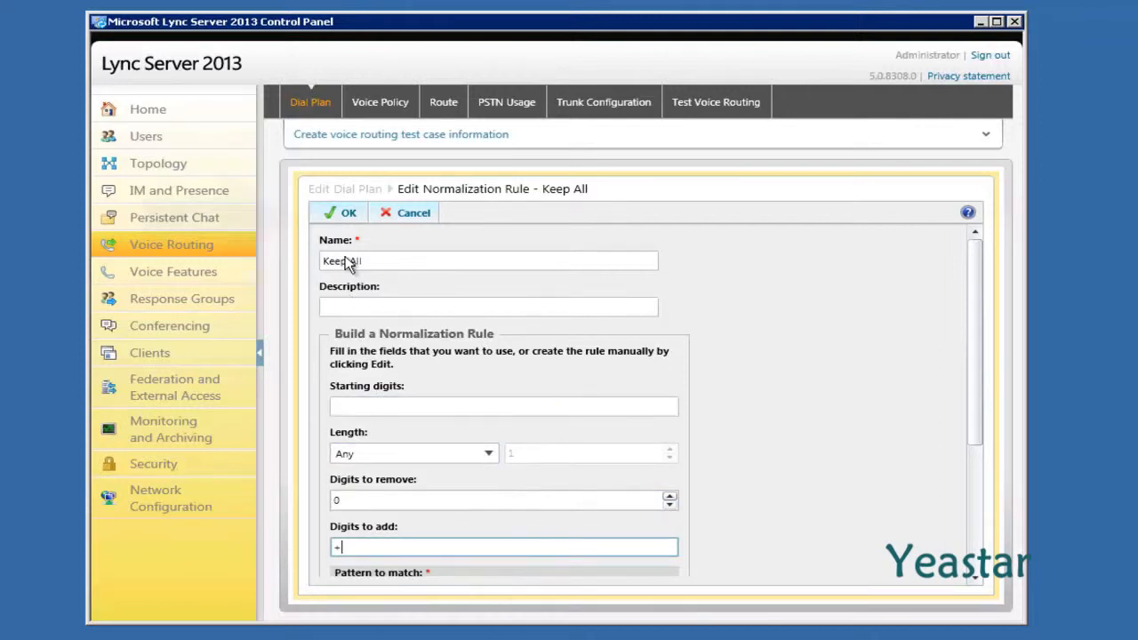
left_click(344, 214)
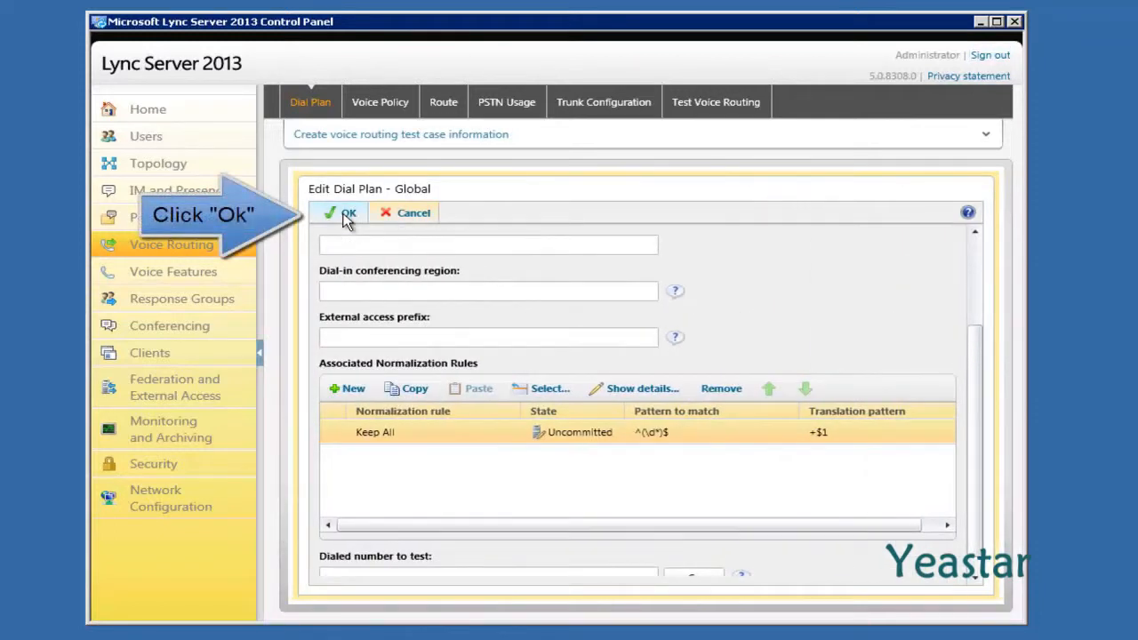
left_click(347, 217)
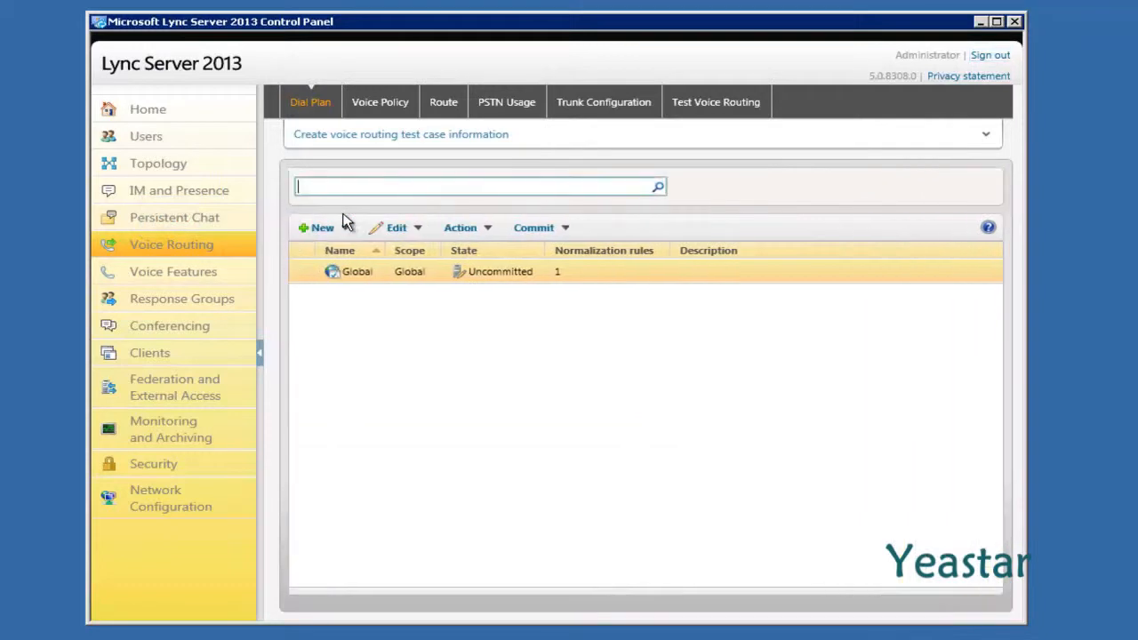
Add the Local PSTN usage record to the Global voice policy and save the policy
left_click(359, 104)
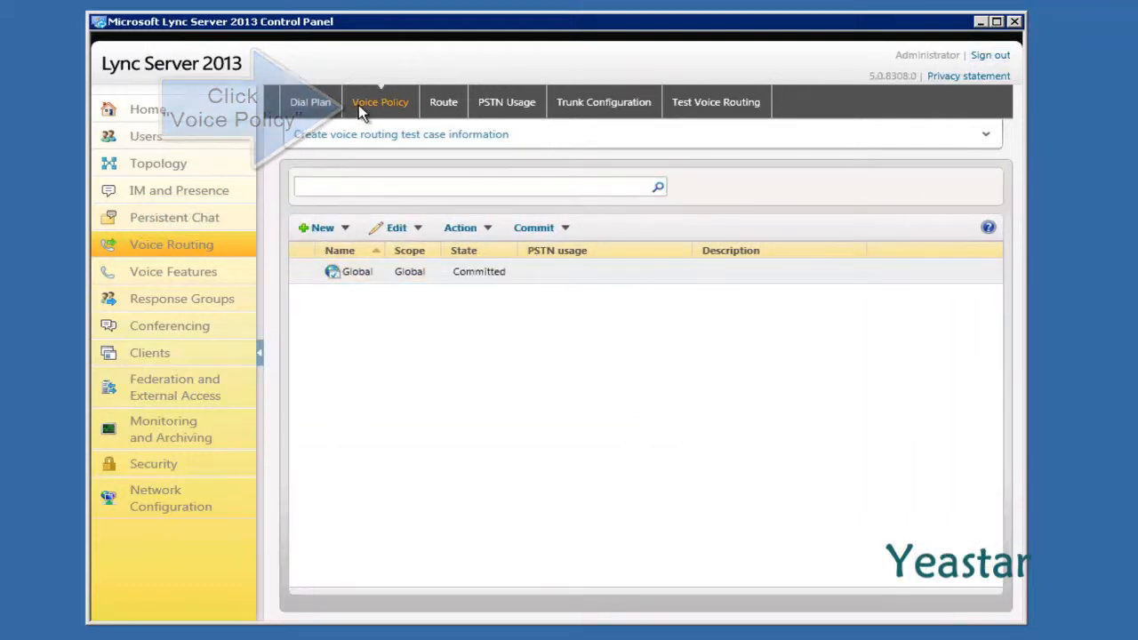
left_click(360, 271)
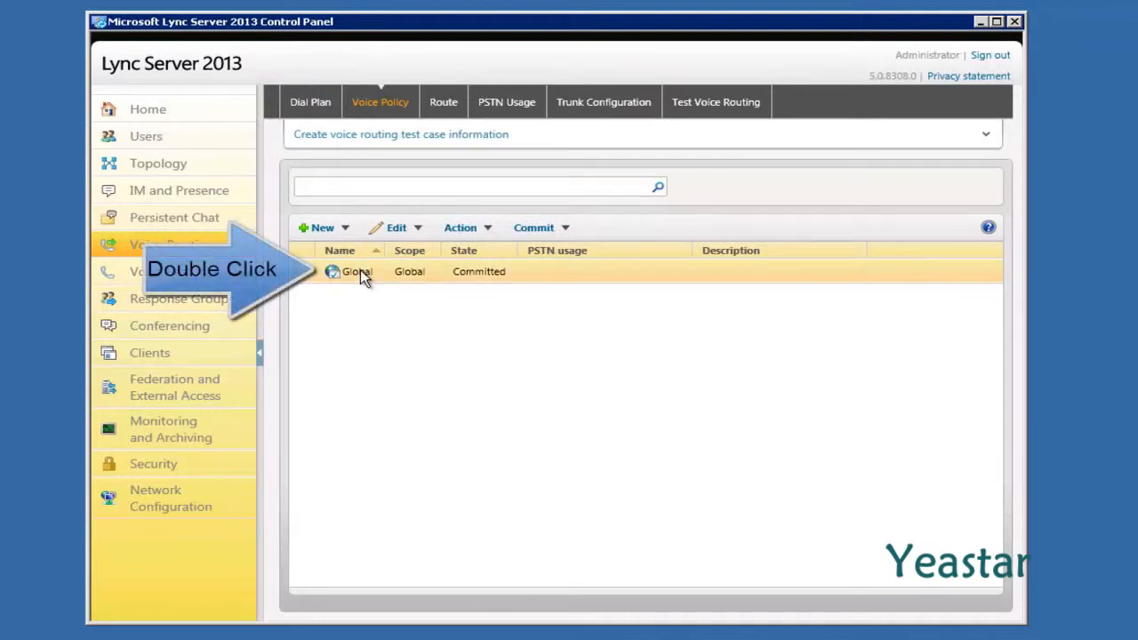
double_click(360, 272)
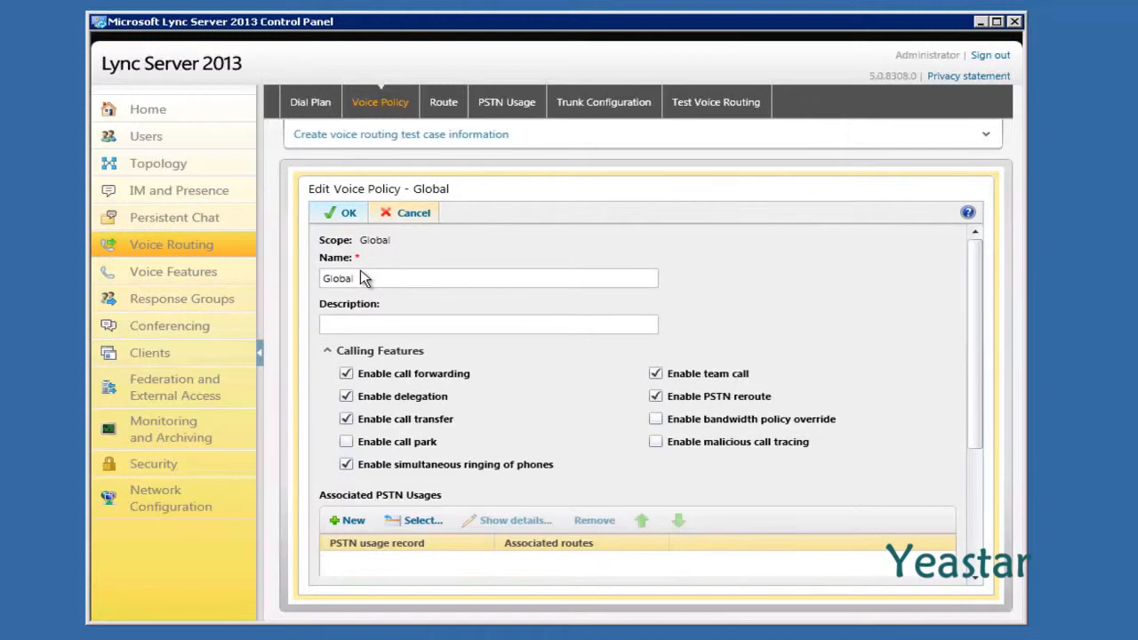
scroll(360, 271, "down", 1)
scroll(360, 275, "down", 1)
scroll(361, 272, "down", 3)
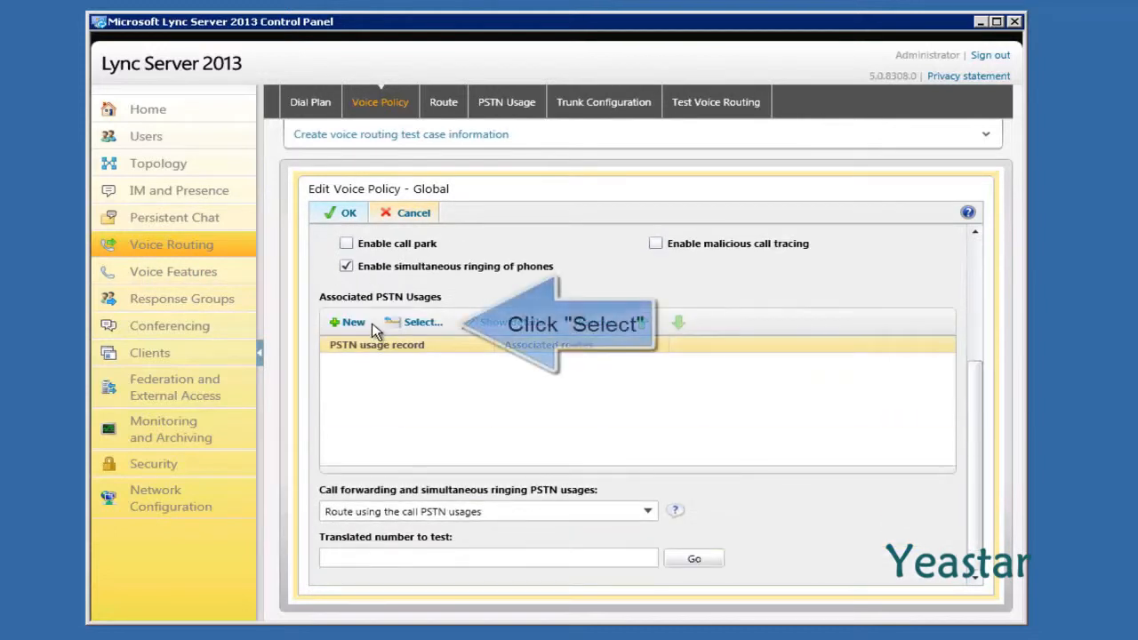
left_click(420, 325)
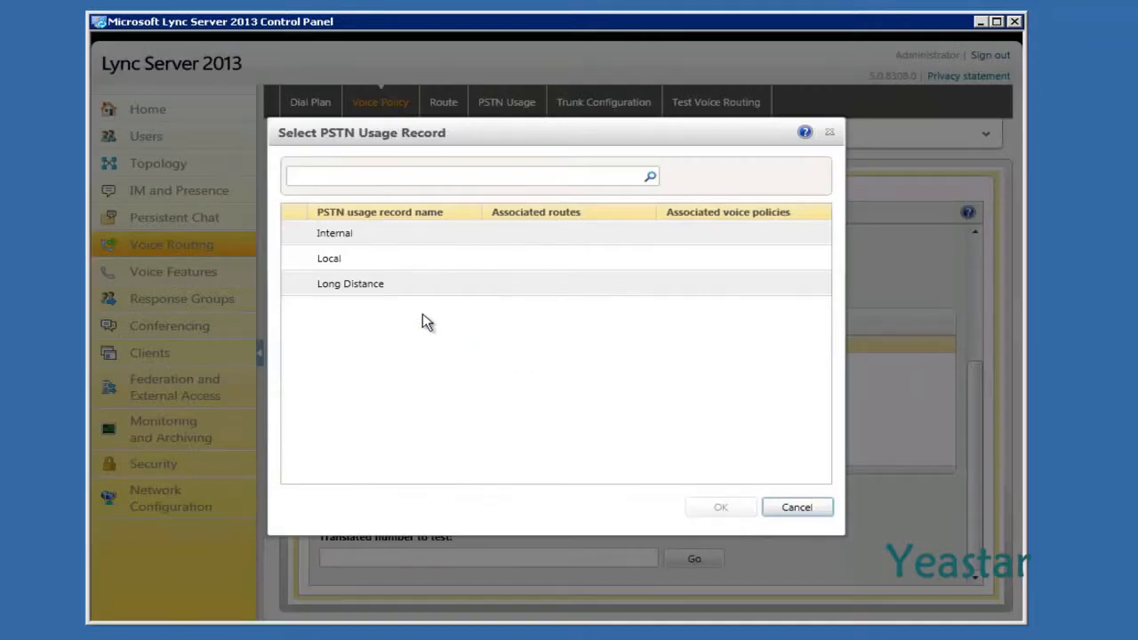
left_click(409, 260)
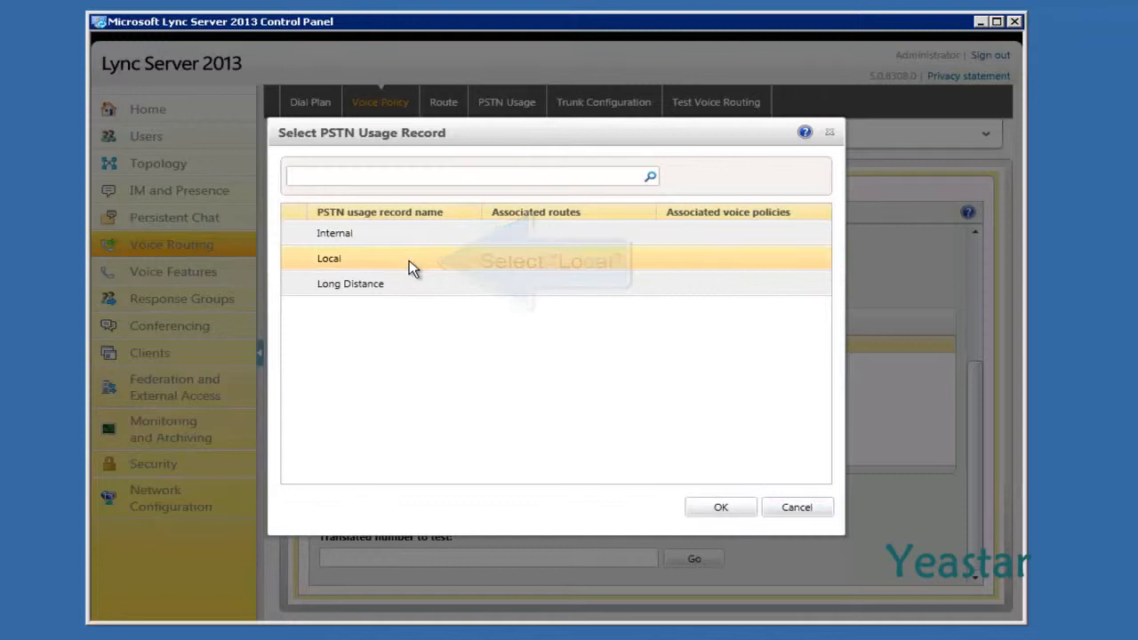
left_click(704, 505)
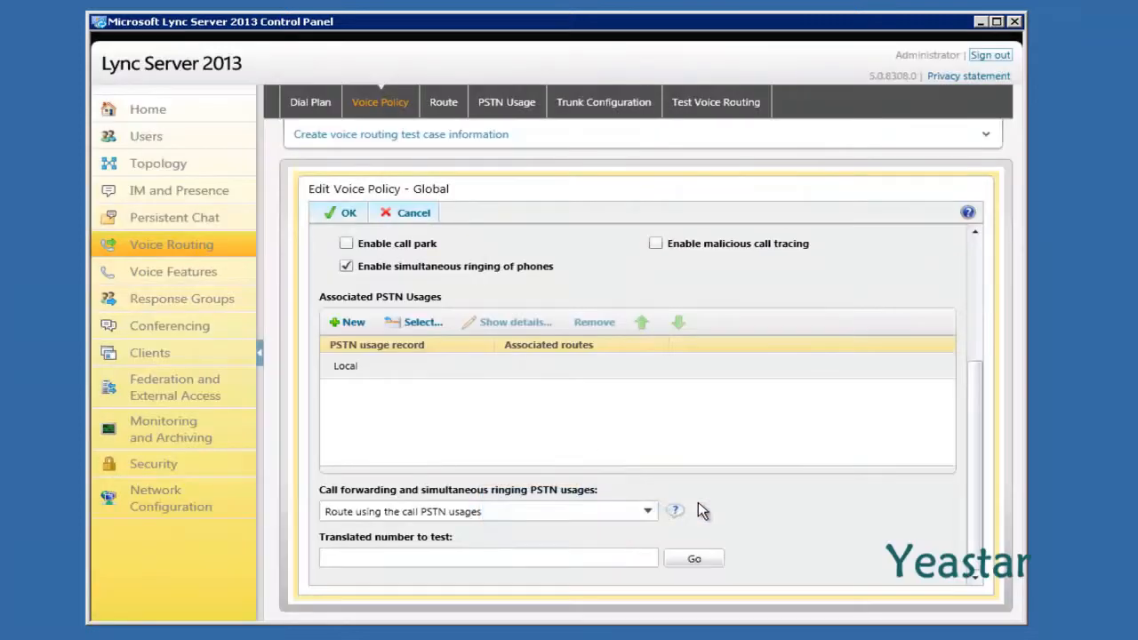
left_click(345, 217)
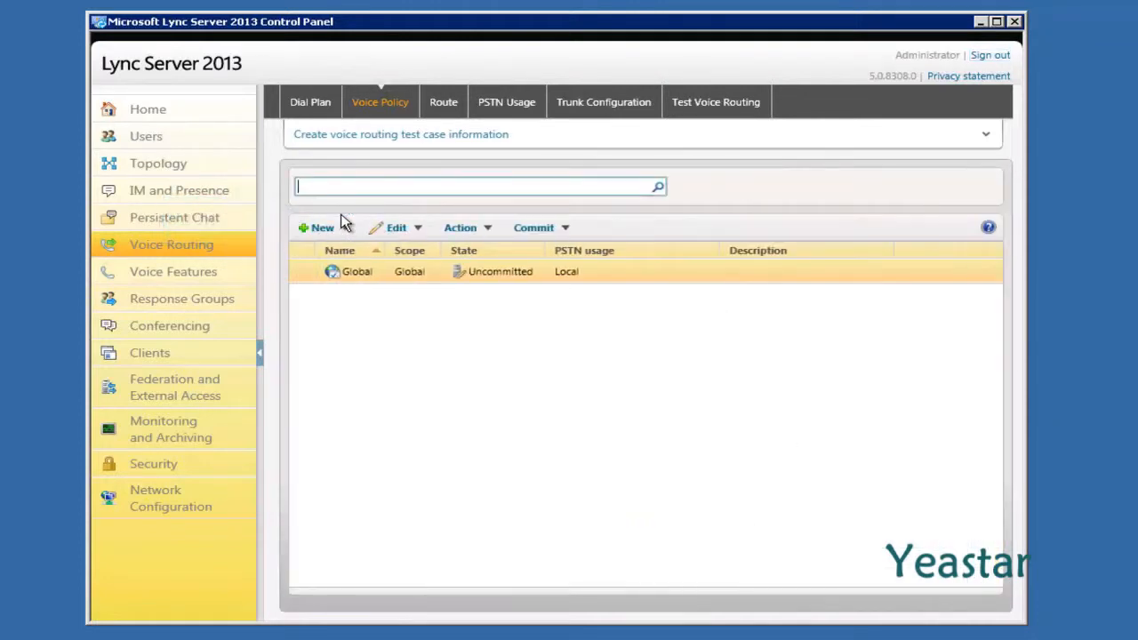
Replace LocalRoute's match expression with ^(\+\d*)$ so it accepts any +-prefixed number
left_click(442, 104)
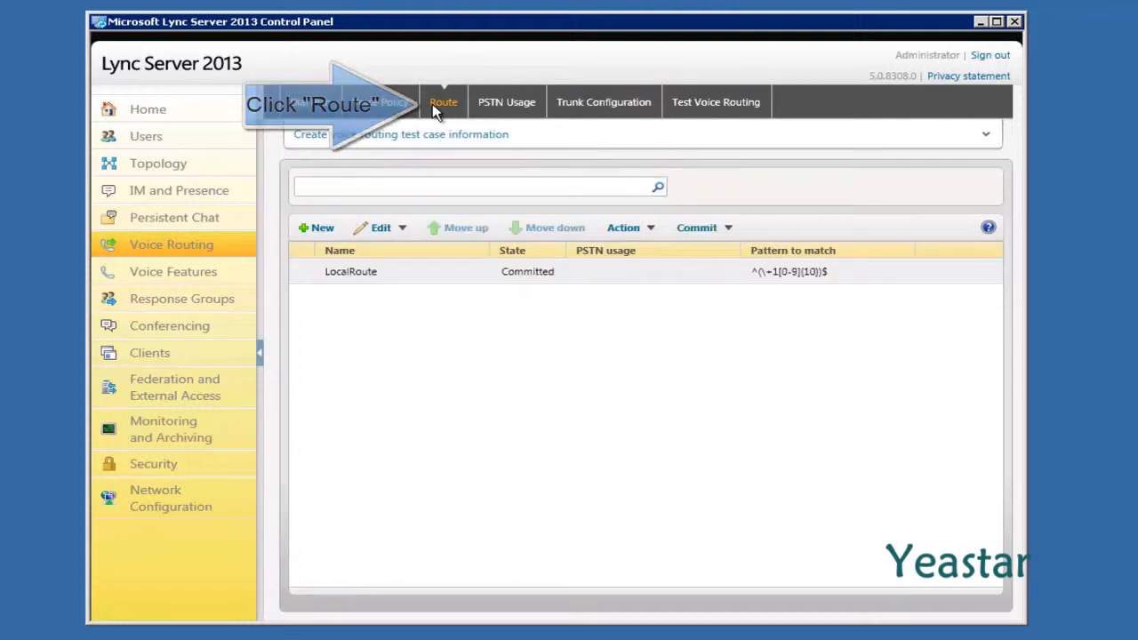
double_click(406, 272)
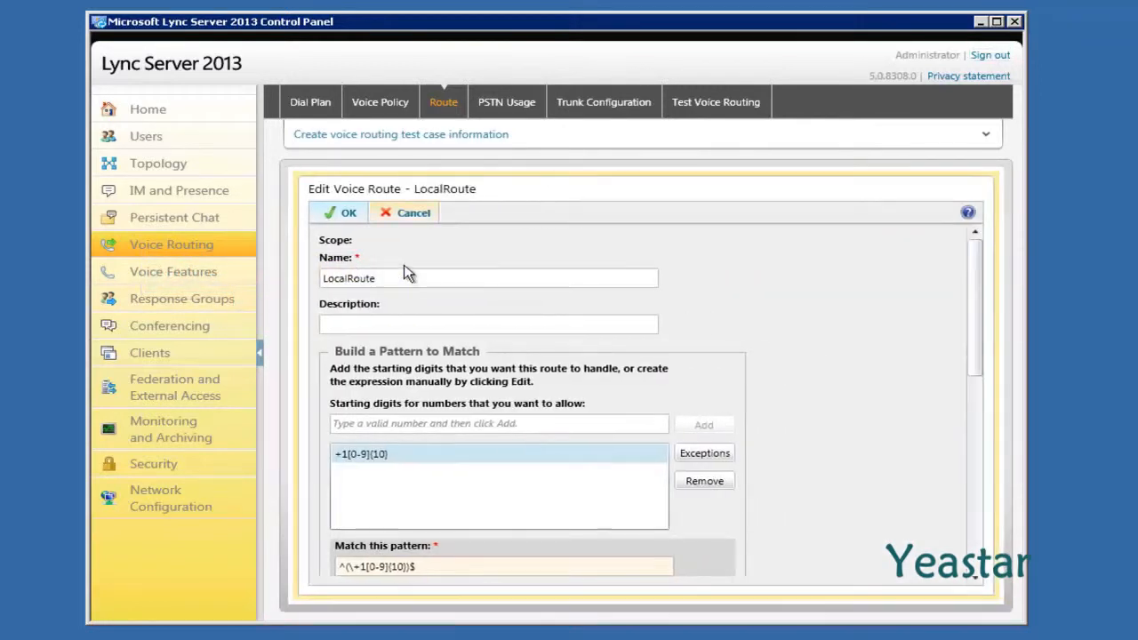
scroll(405, 270, "down", 3)
scroll(403, 265, "down", 2)
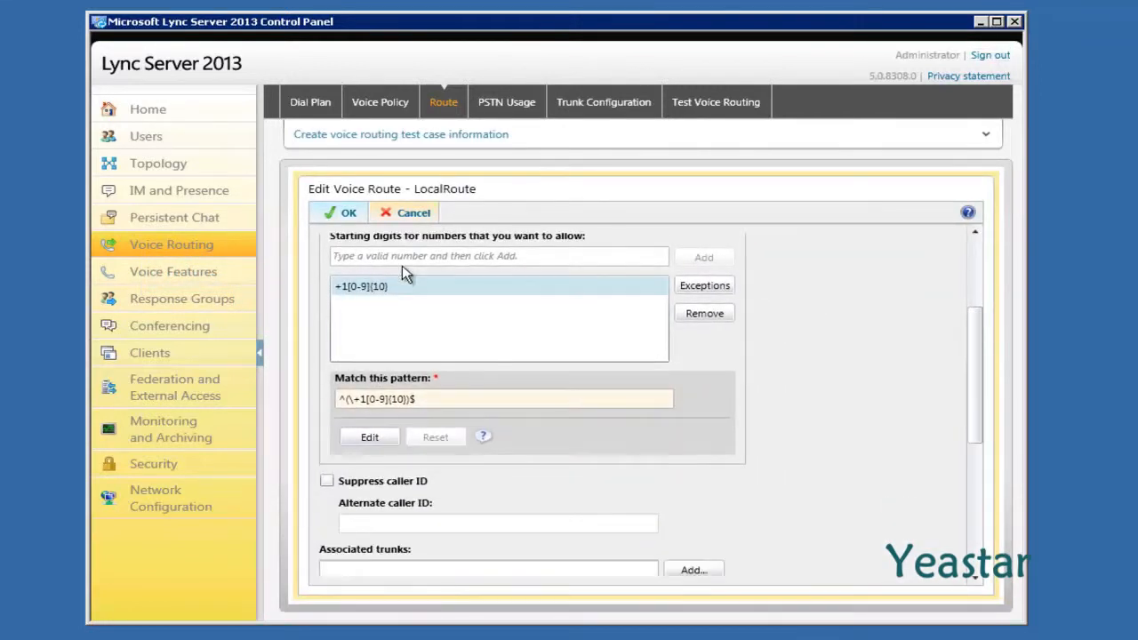
left_click(369, 440)
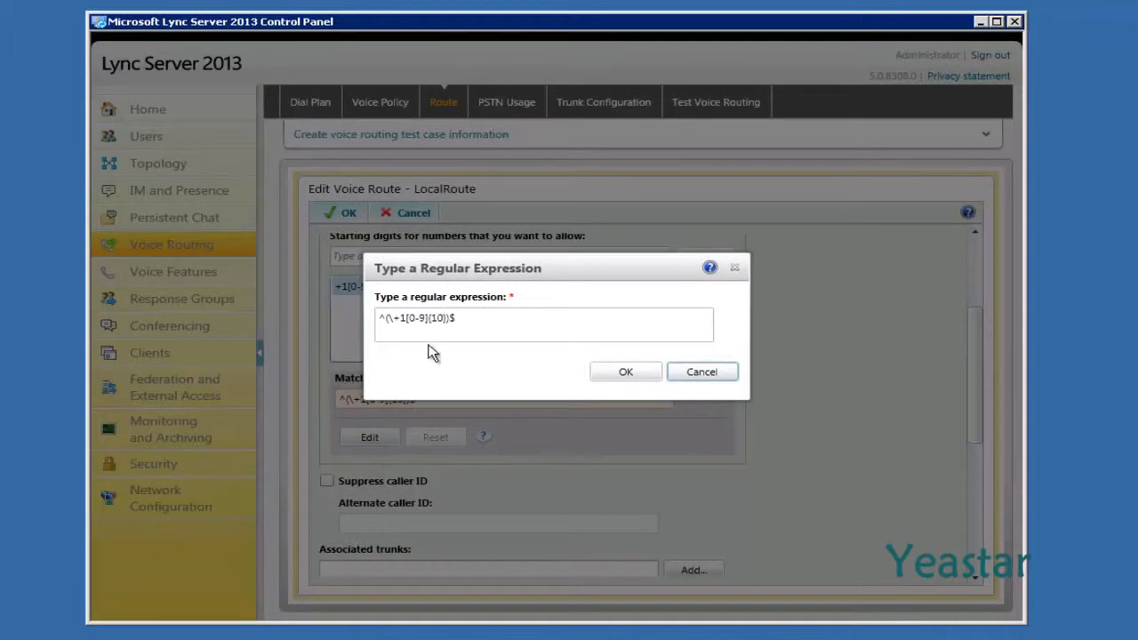
left_click_drag(465, 324, 380, 327)
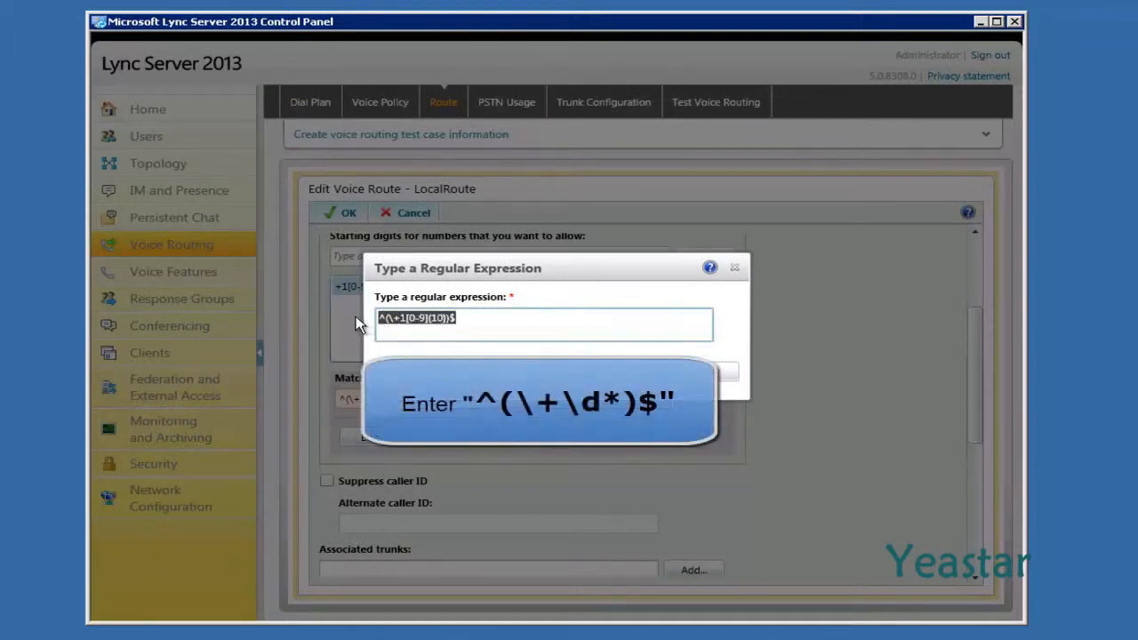
type("^(\\+\\d*)$")
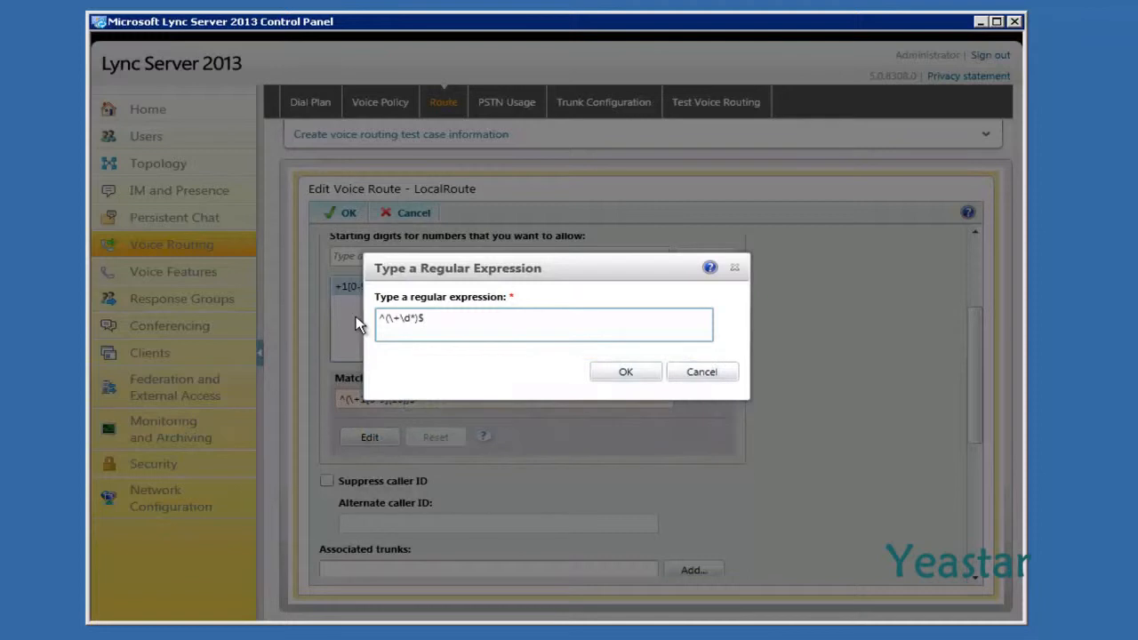
left_click(605, 373)
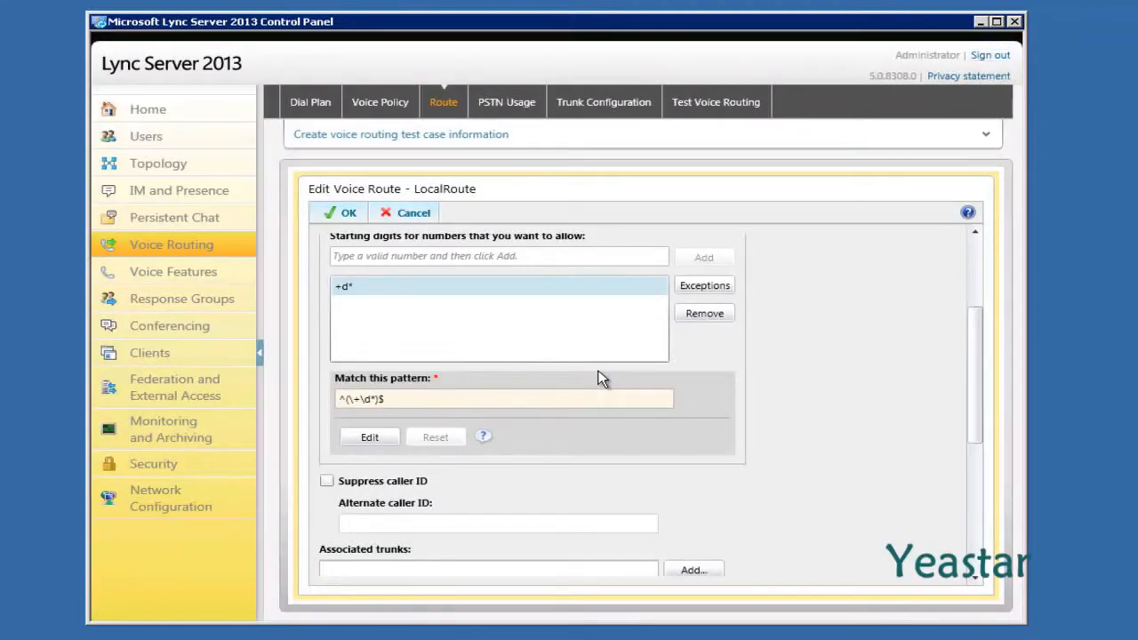
scroll(600, 378, "down", 5)
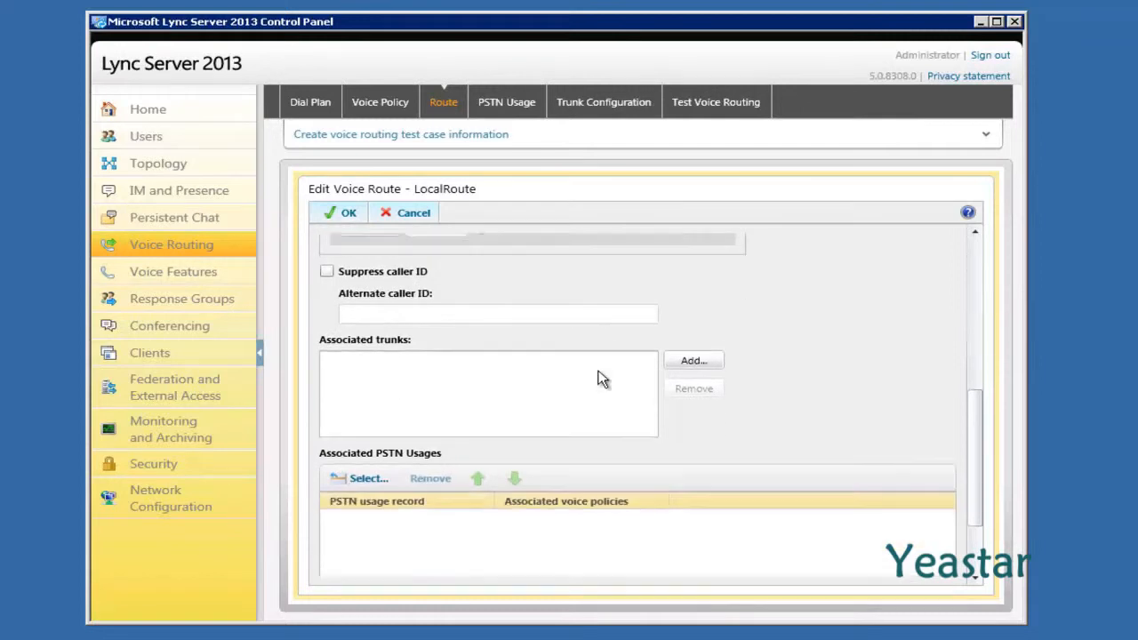
scroll(600, 379, "down", 1)
Attach the PstnGateway:192.168.4.148 trunk to LocalRoute
left_click(684, 326)
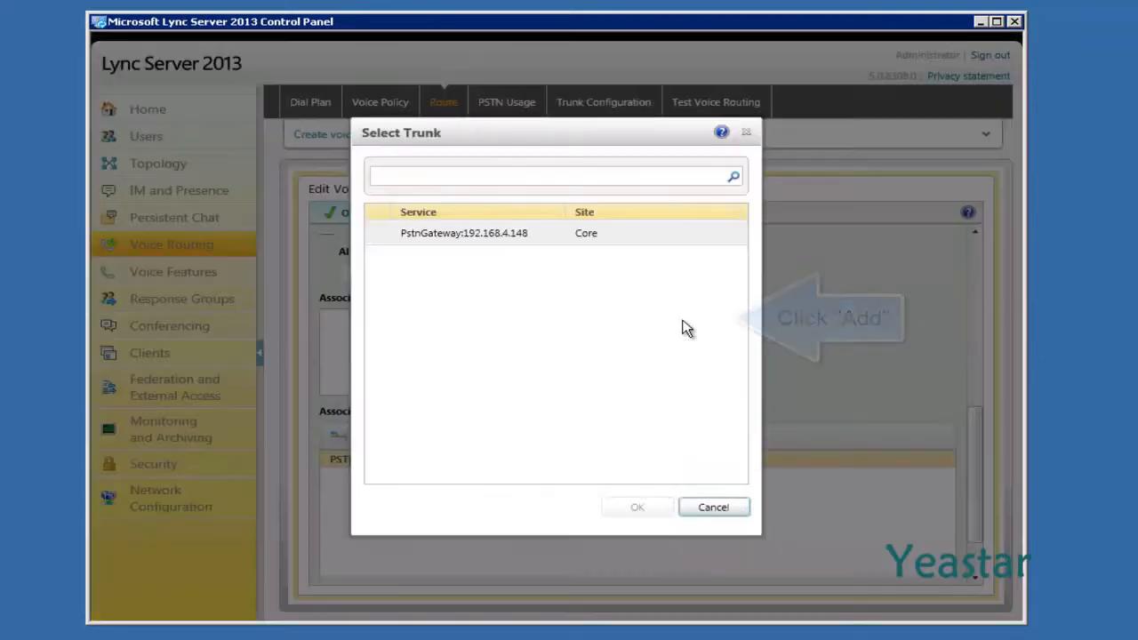
left_click(653, 238)
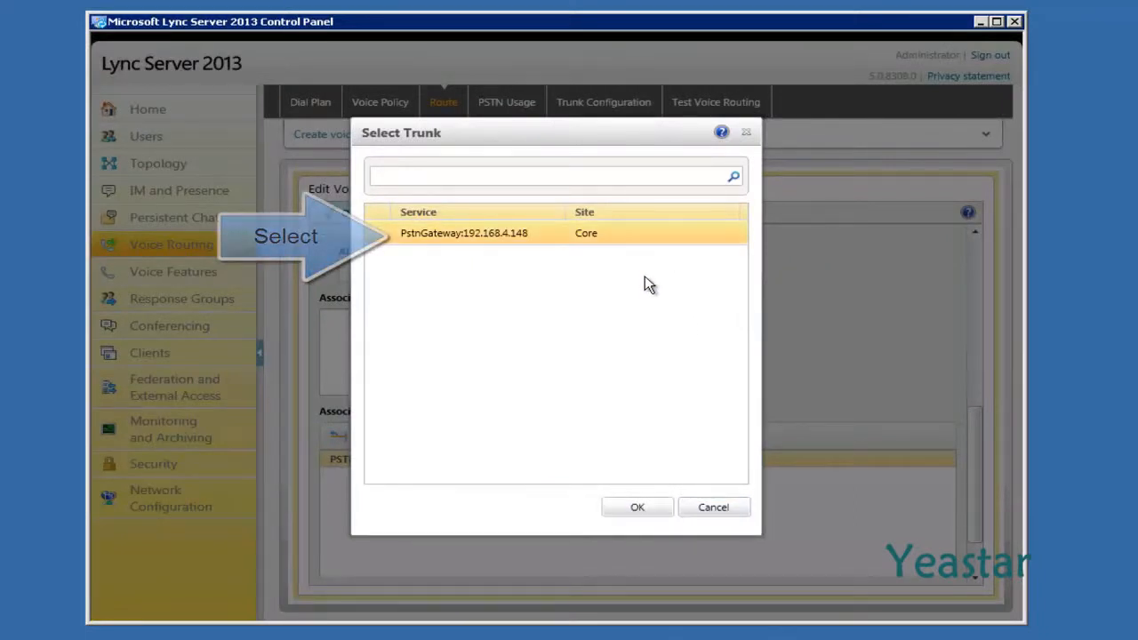
left_click(611, 509)
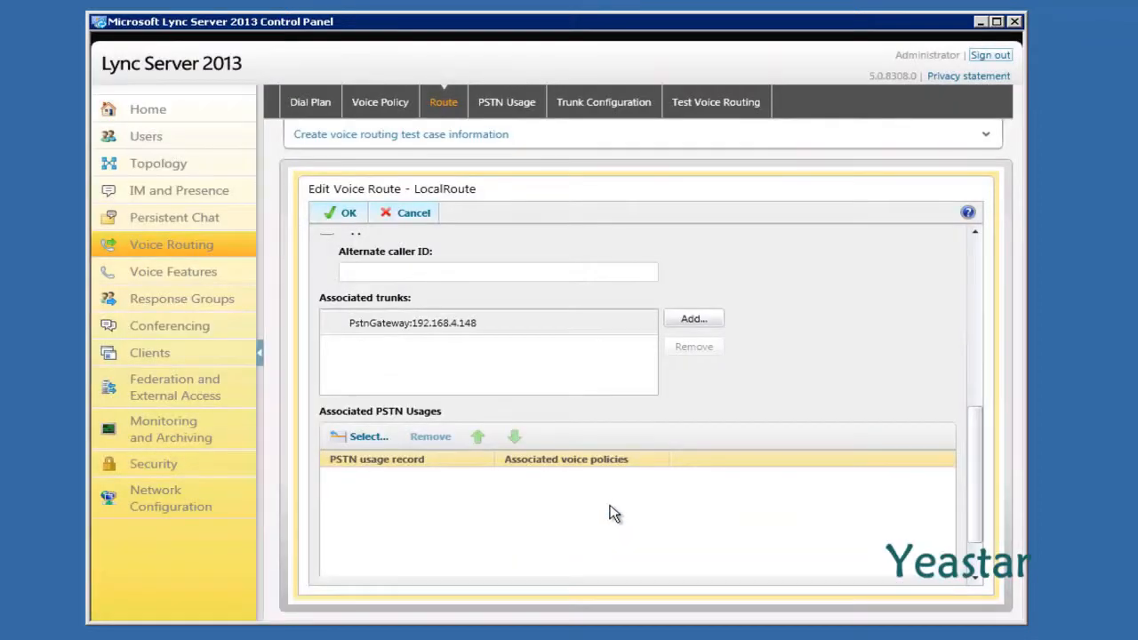
Add the Local PSTN usage to LocalRoute, save the route, and select Local in the PSTN usage list
left_click(374, 438)
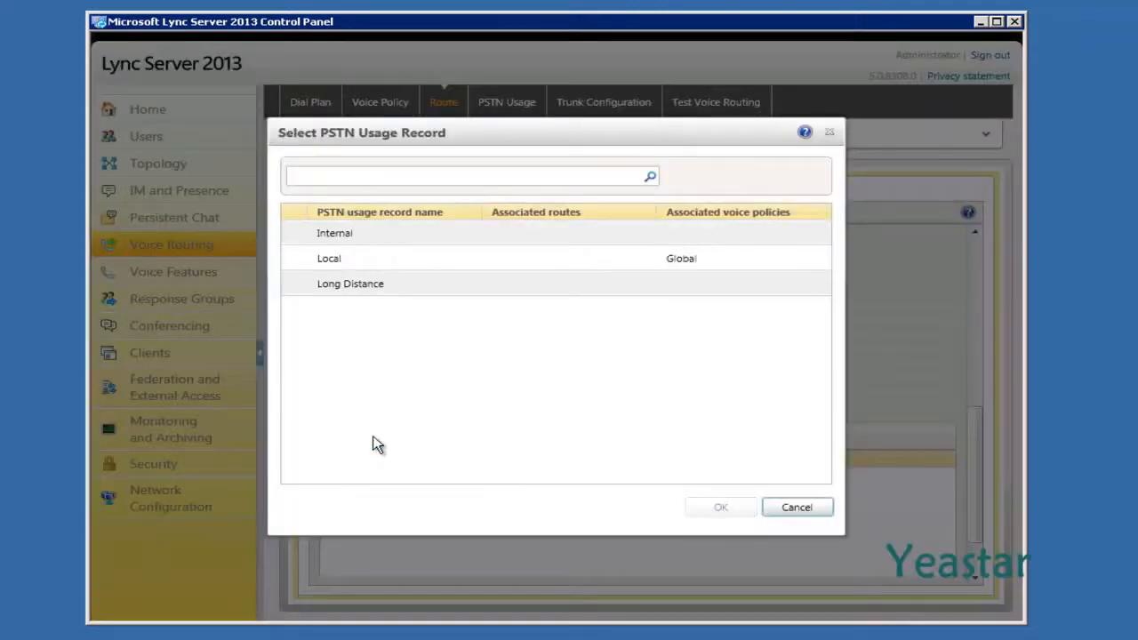
left_click(381, 266)
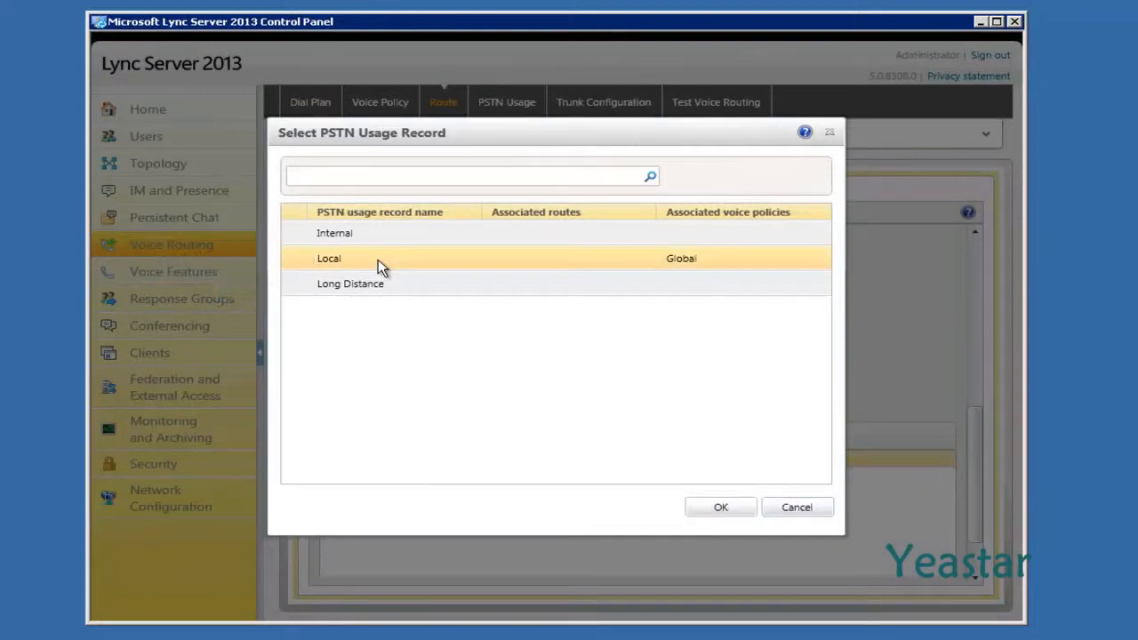
left_click(699, 510)
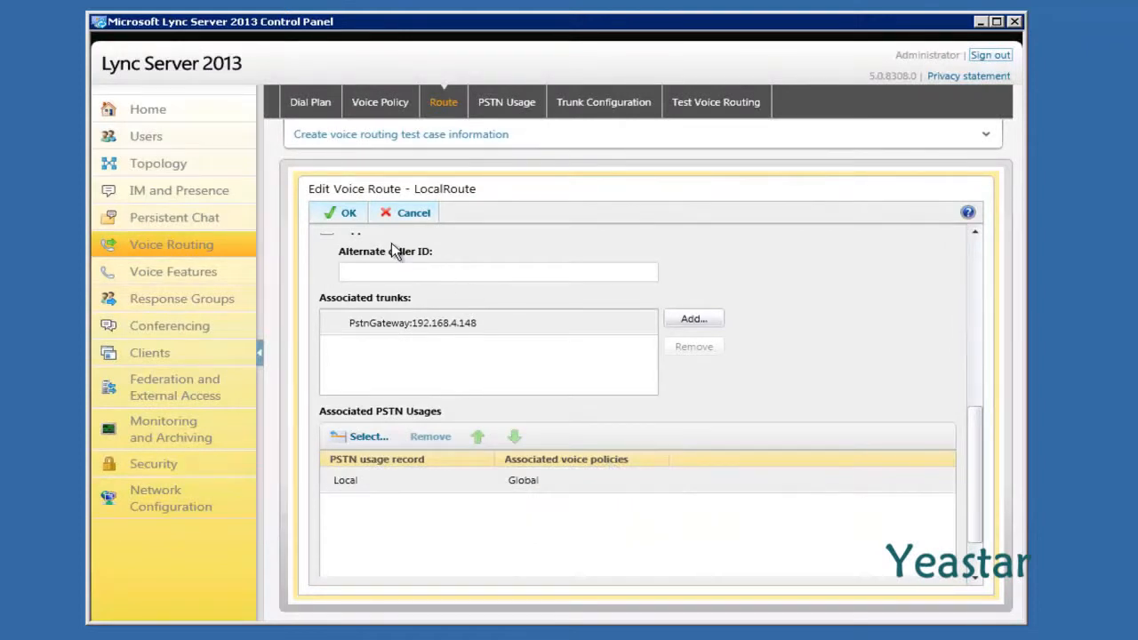
left_click(338, 213)
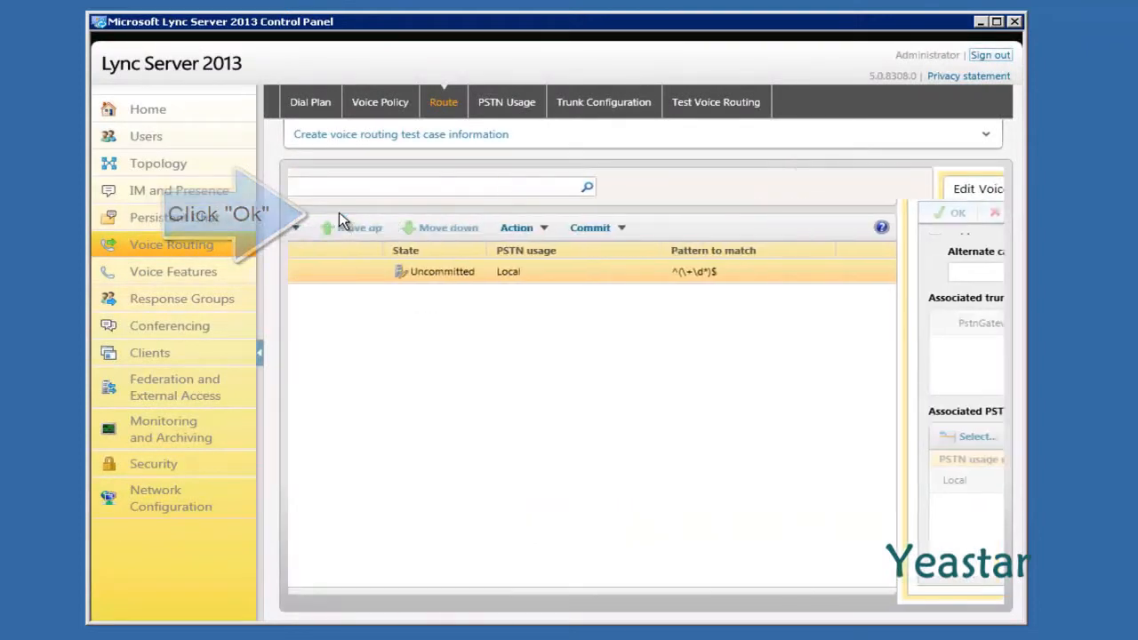
left_click(504, 106)
left_click(438, 297)
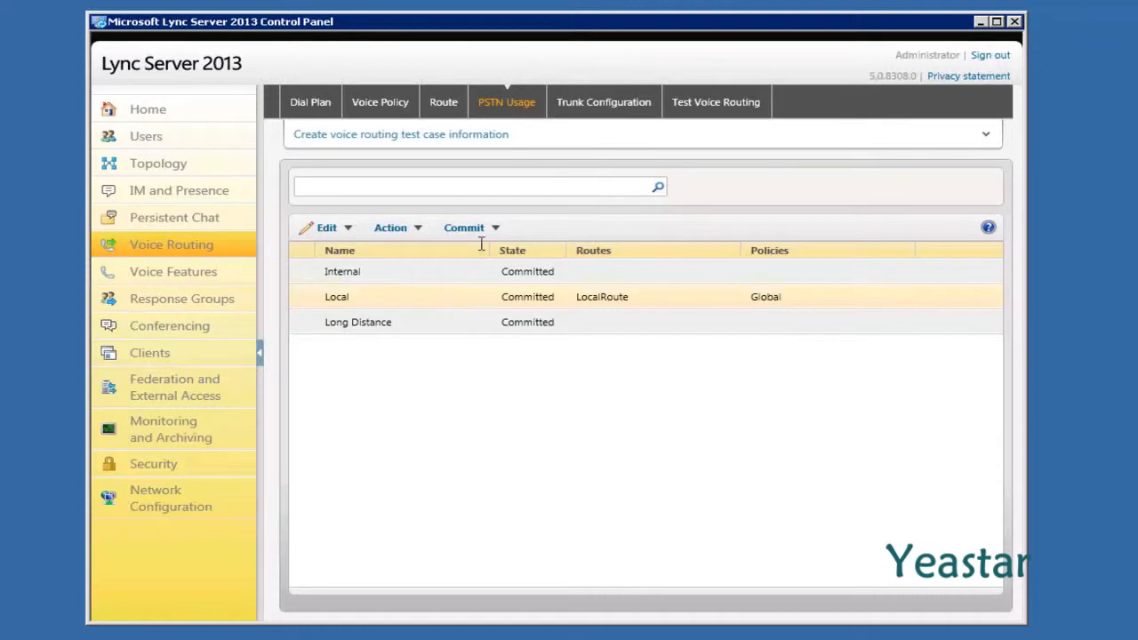
Add the Local PSTN usage to the Global trunk configuration's associated usages and save it
left_click(591, 116)
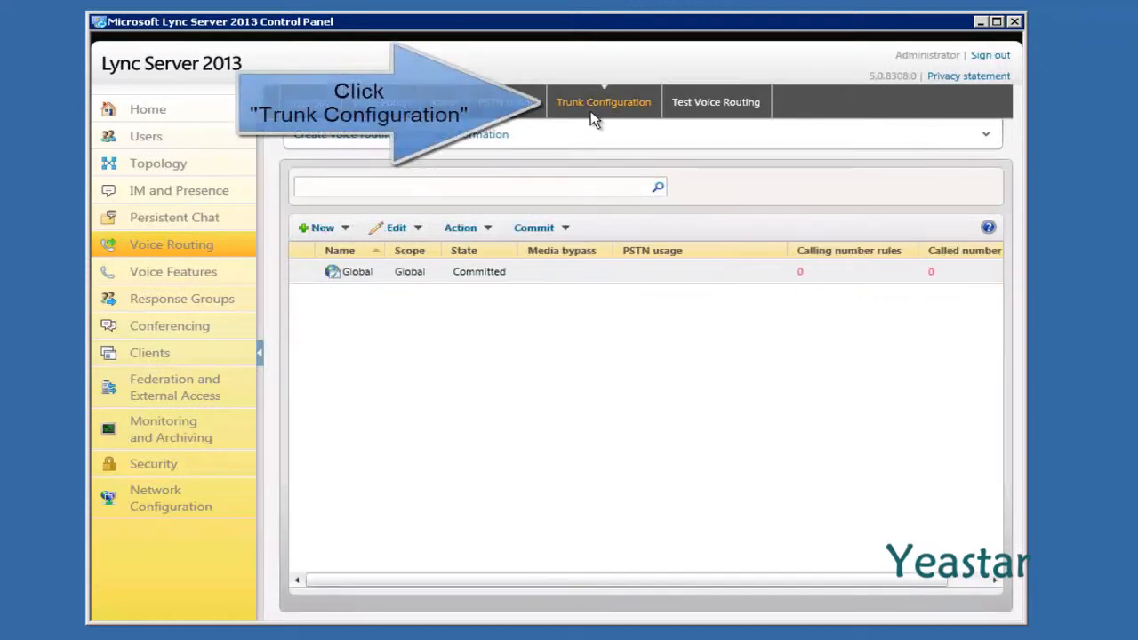
double_click(527, 272)
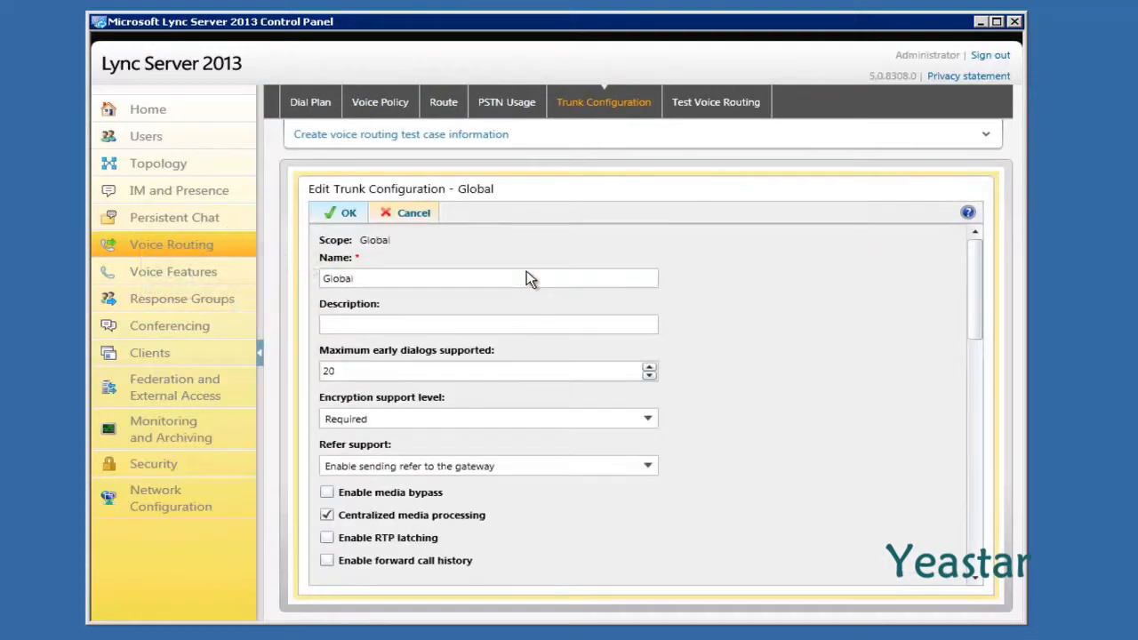
scroll(527, 278, "down", 6)
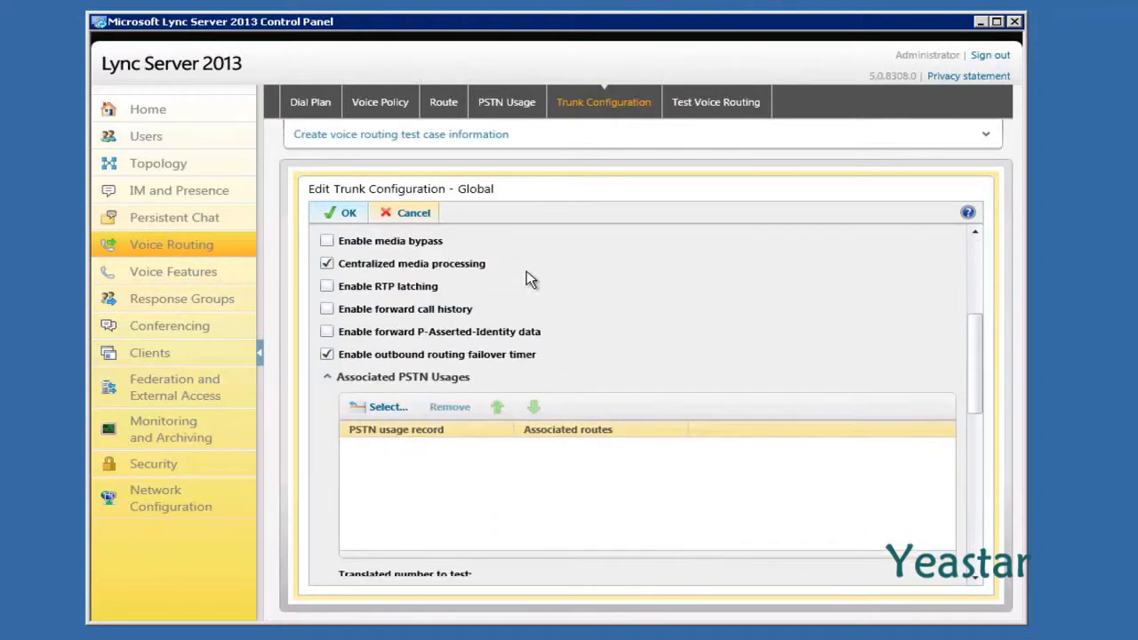
scroll(526, 278, "down", 2)
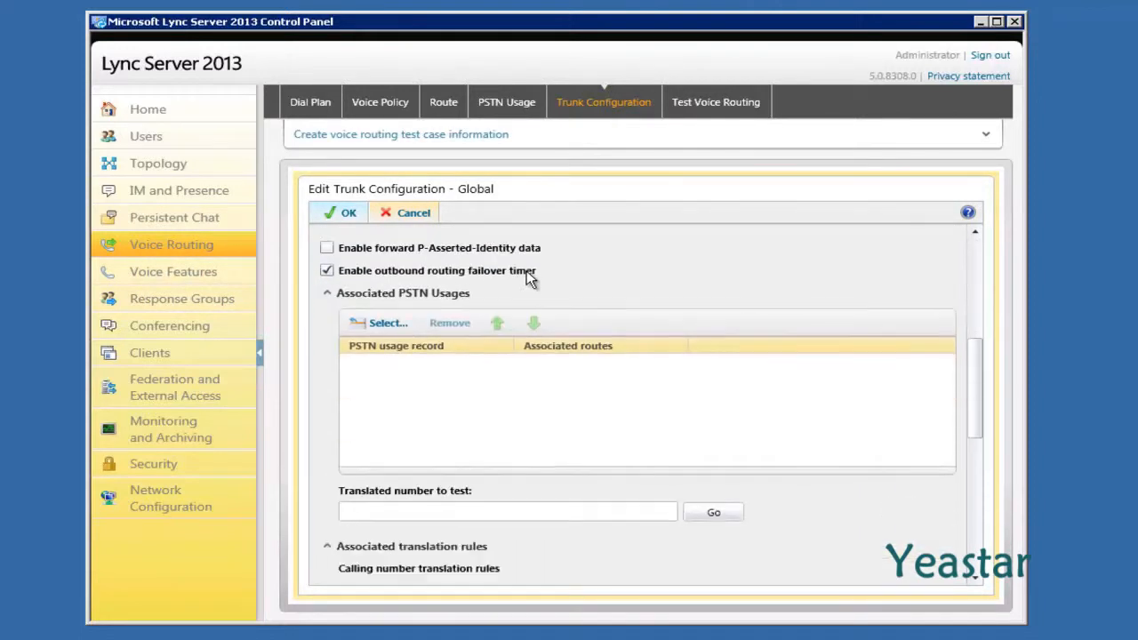
left_click(385, 324)
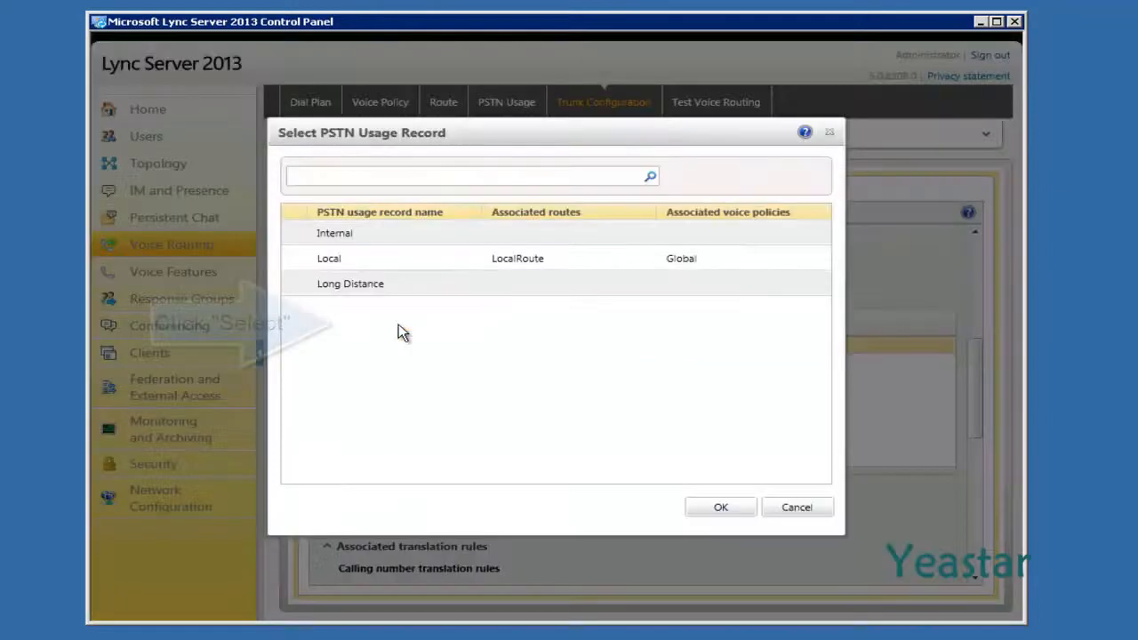
left_click(397, 254)
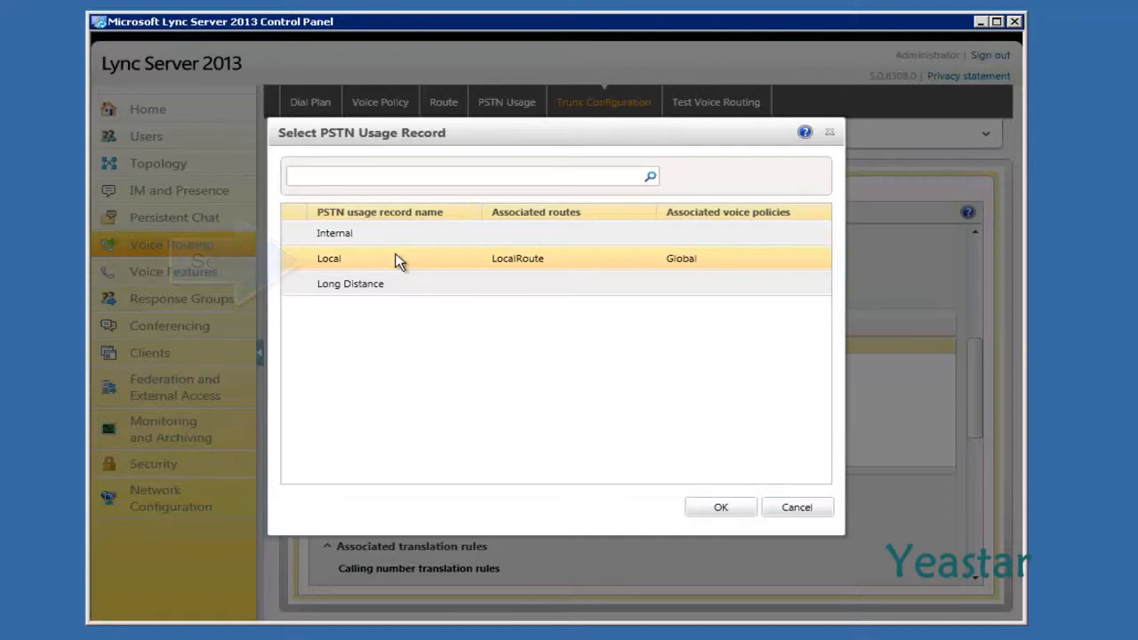
left_click(716, 508)
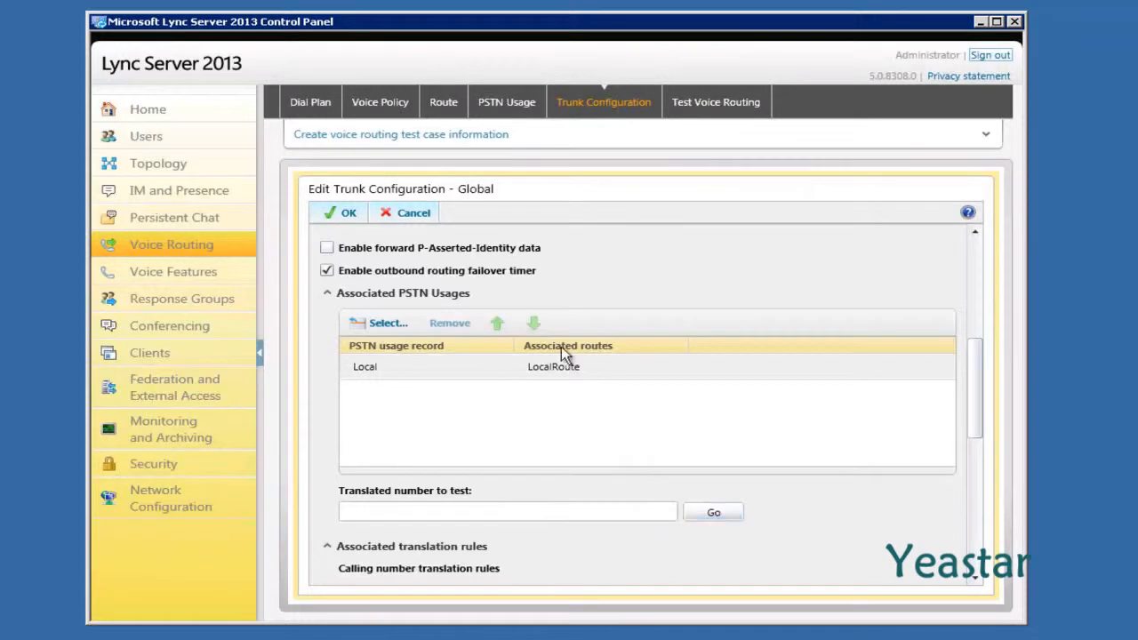
left_click(343, 215)
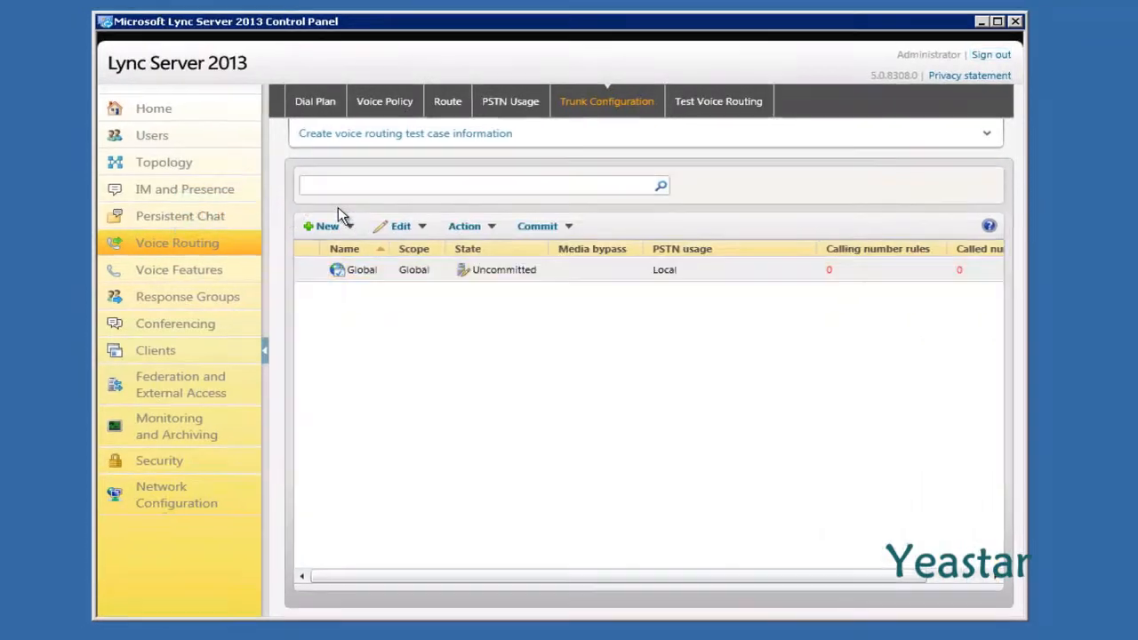
Commit all uncommitted voice routing changes and dismiss the success message
left_click(565, 226)
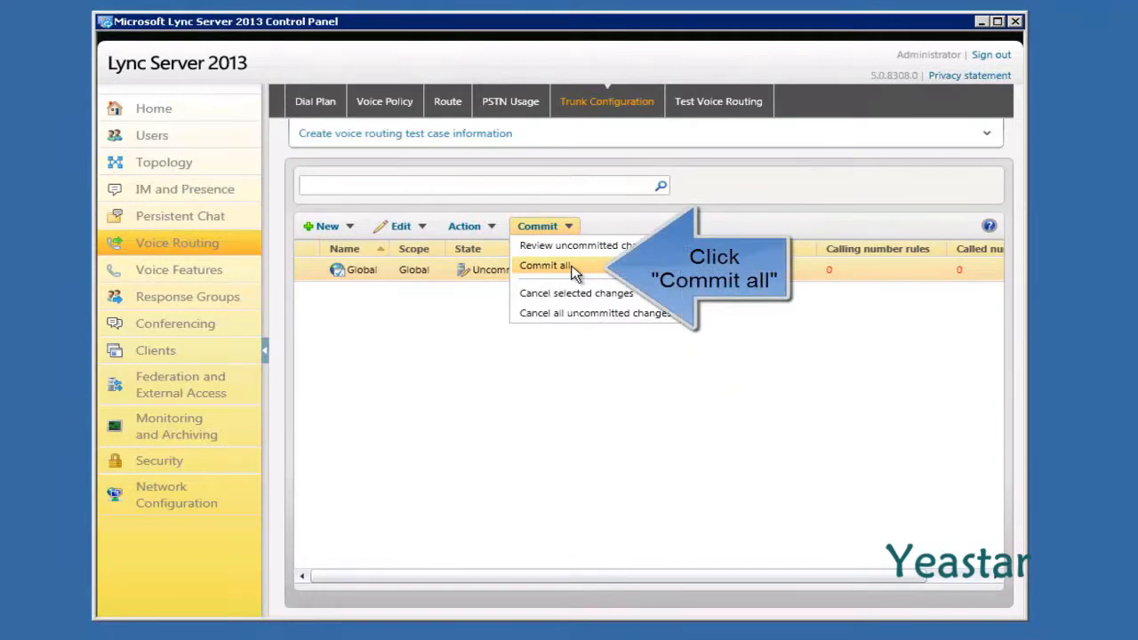
left_click(572, 266)
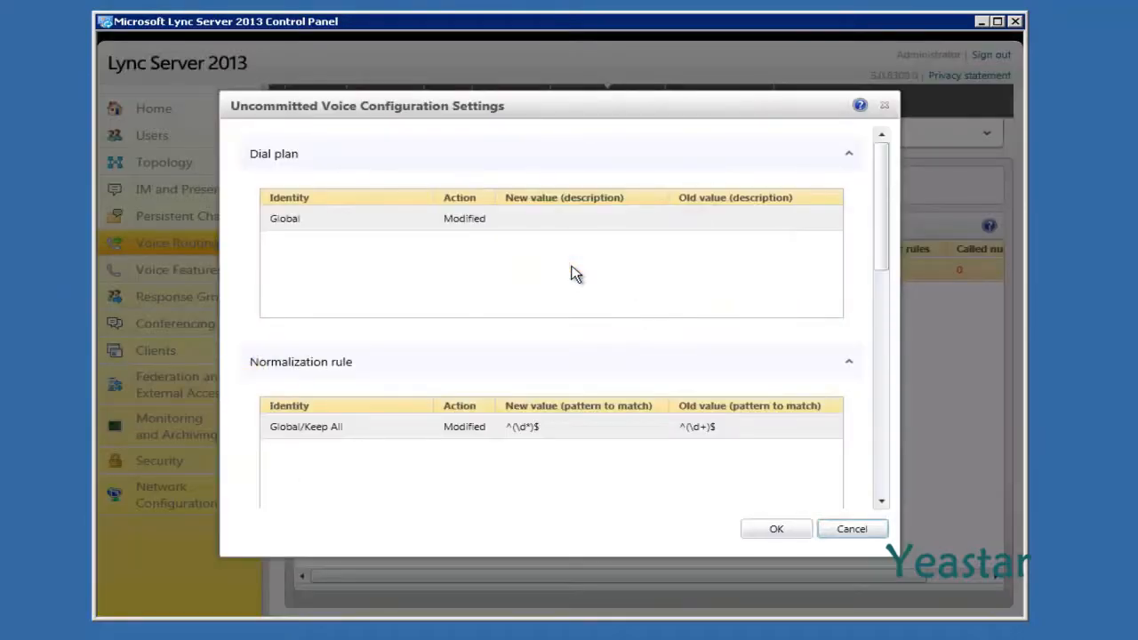
left_click(748, 531)
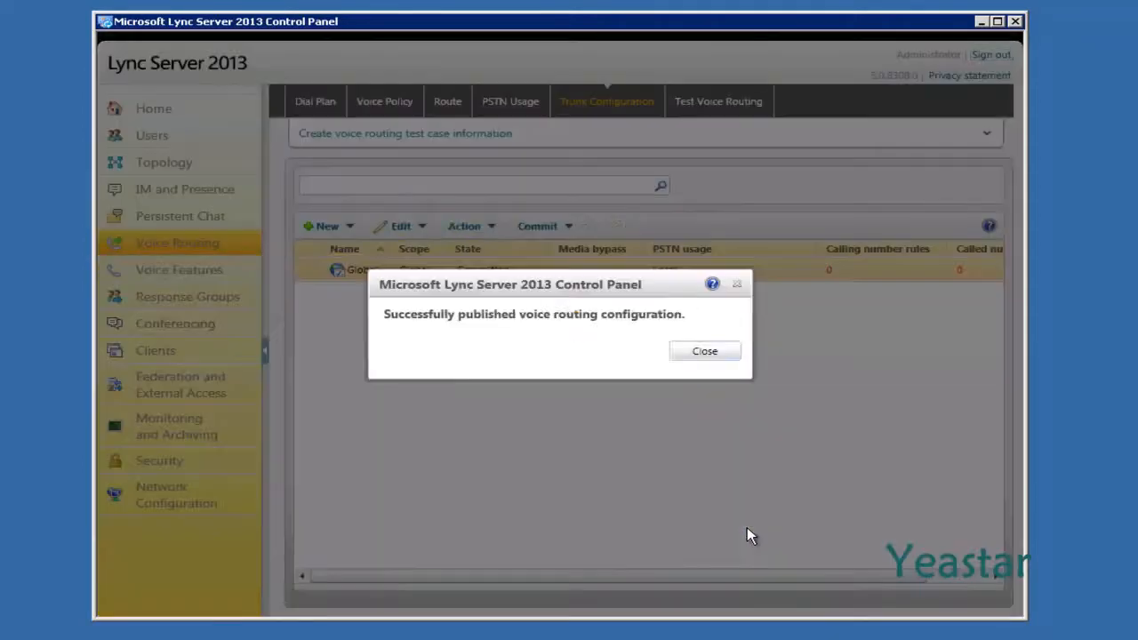
left_click(701, 354)
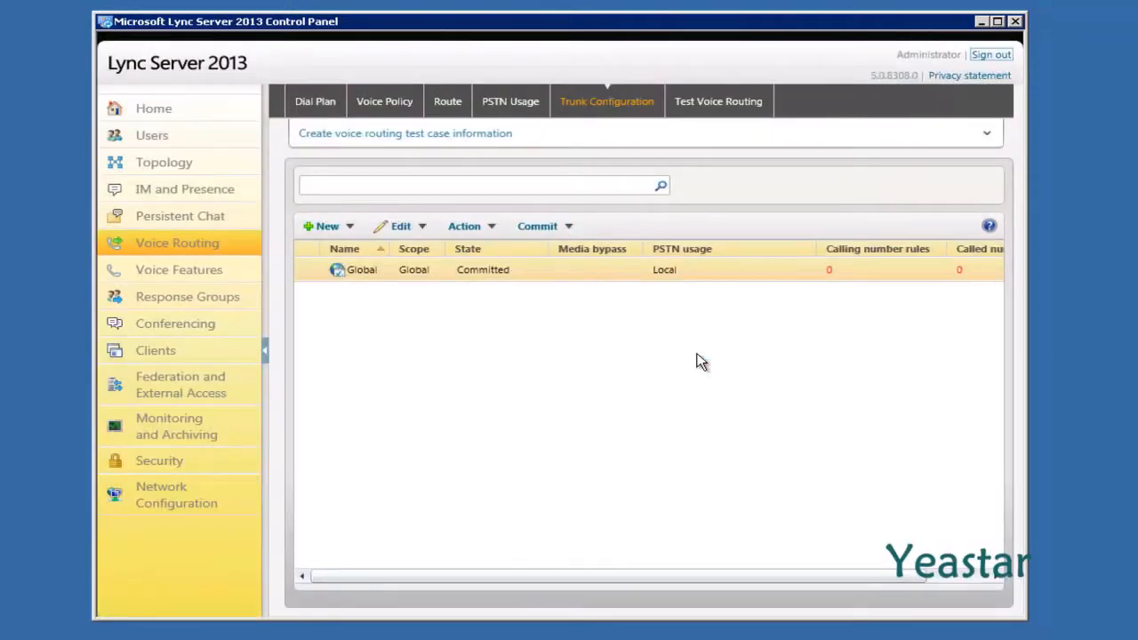
Create a new test case named test dialing 300 with expected translation +300
left_click(714, 105)
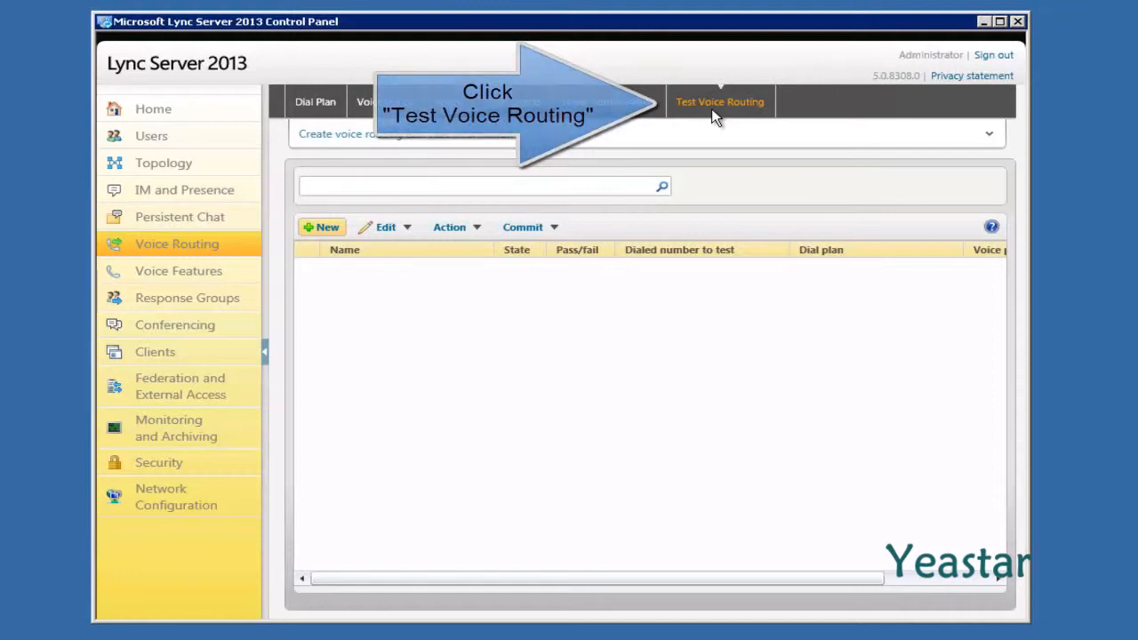
left_click(316, 226)
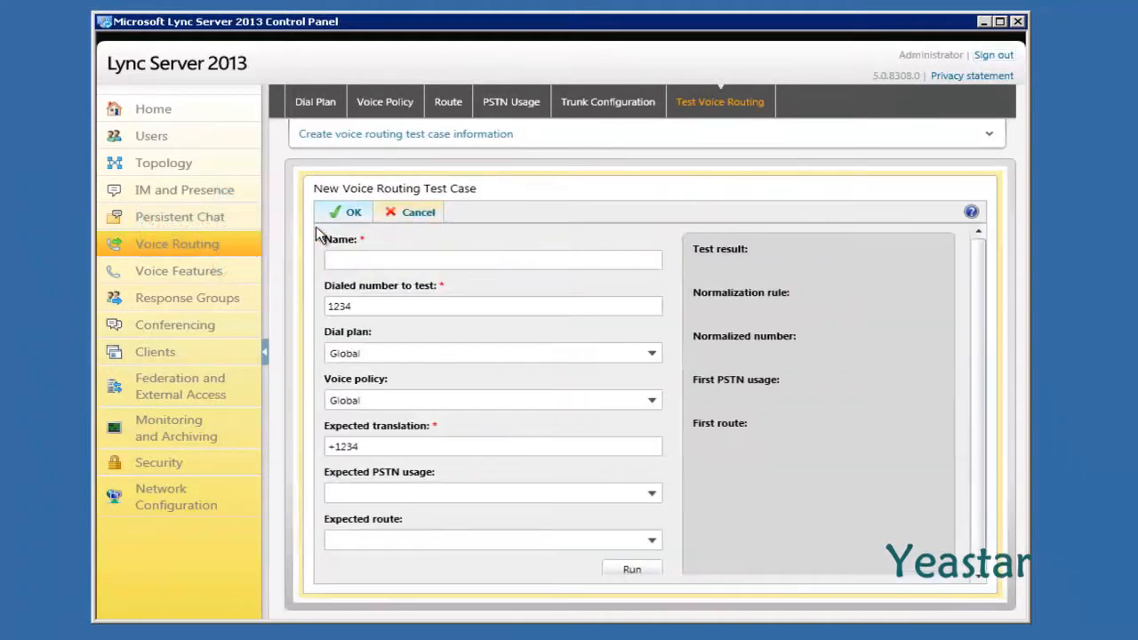
left_click(352, 260)
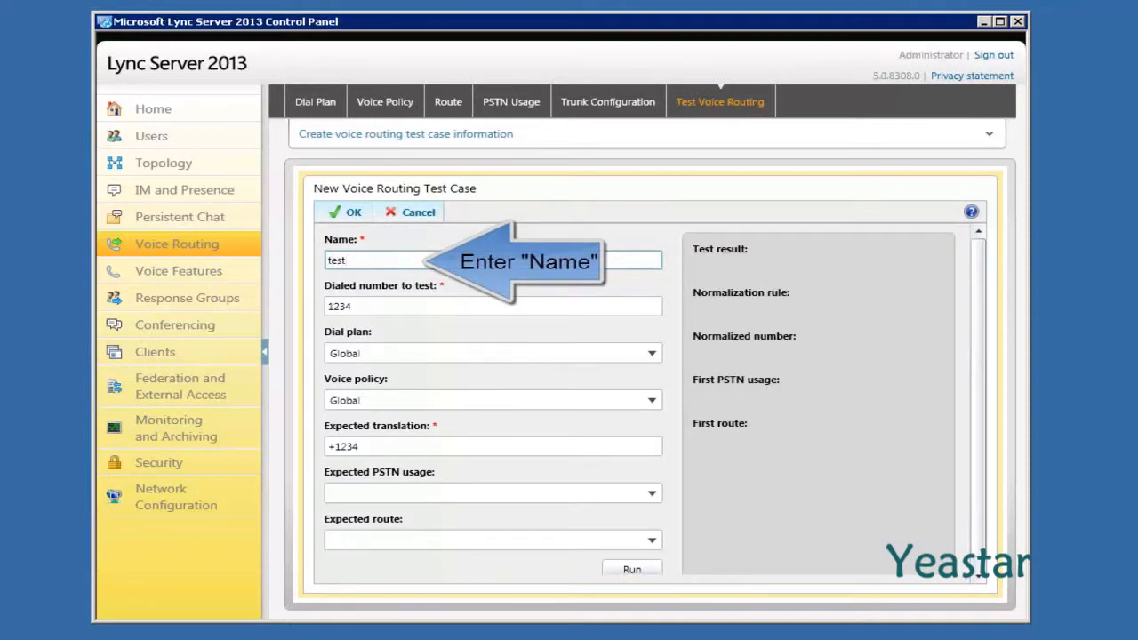
key("Tab")
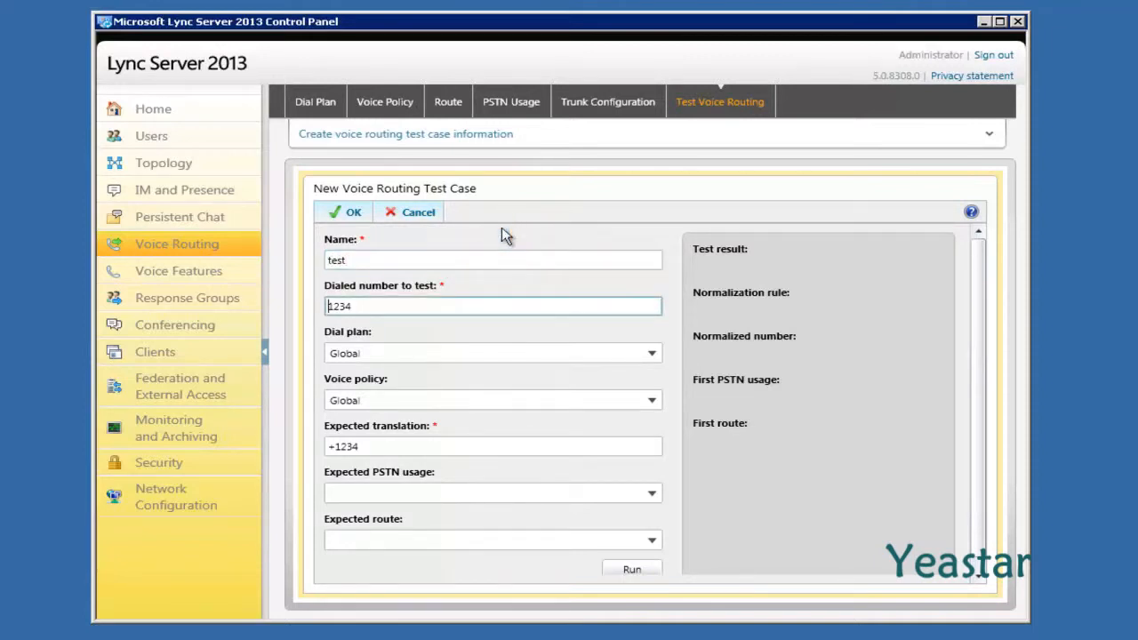
left_click_drag(330, 306, 325, 306)
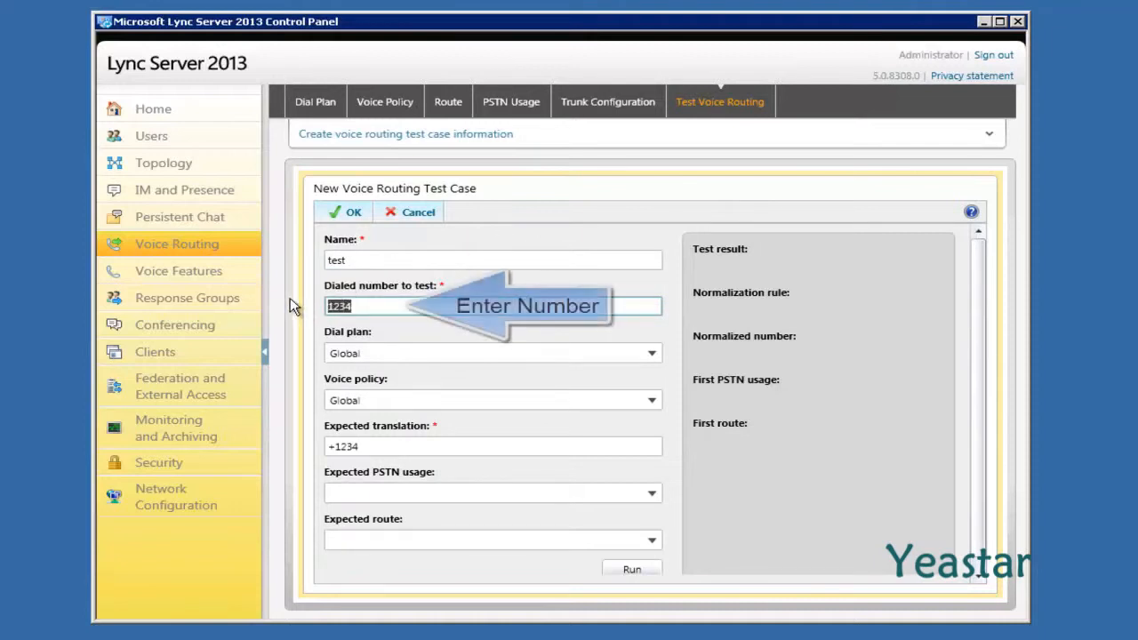
type("300")
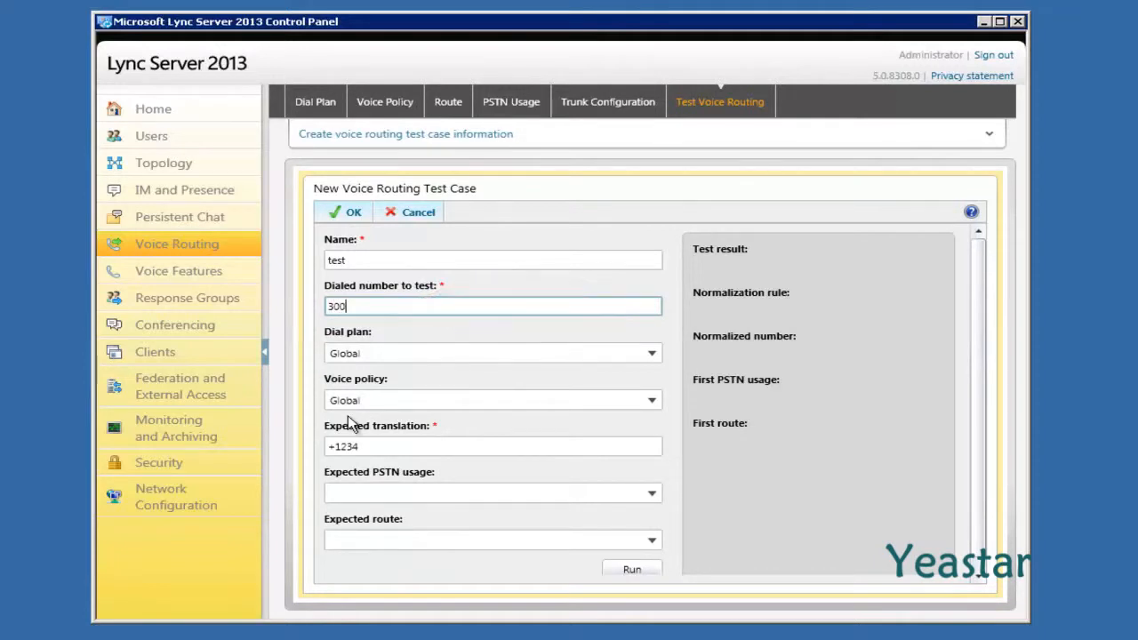
left_click_drag(365, 448, 338, 447)
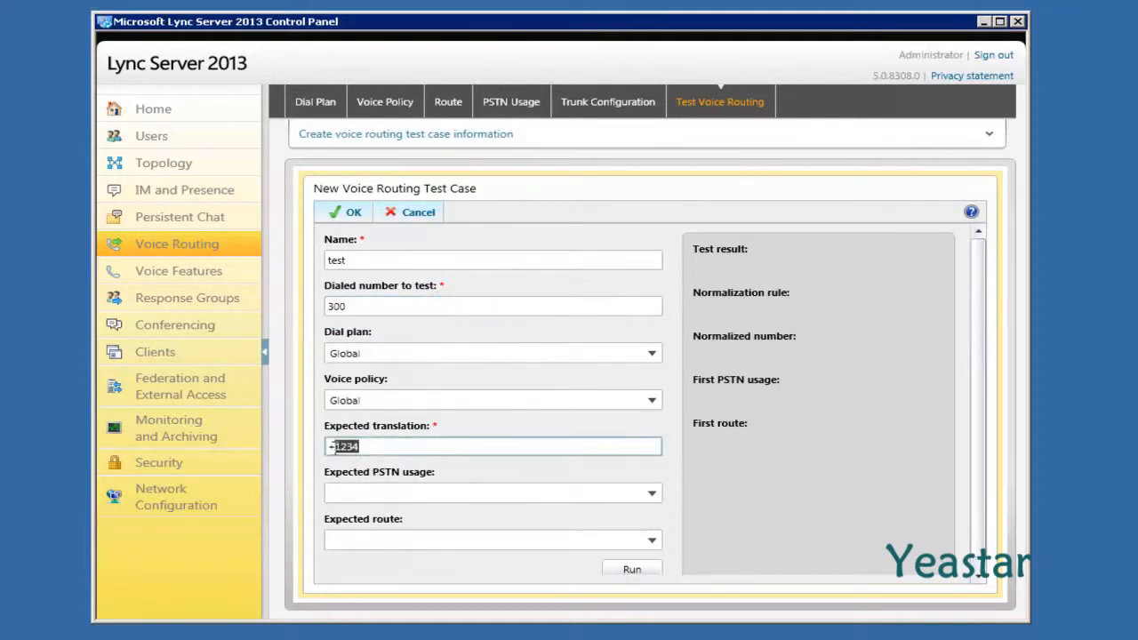
type("300")
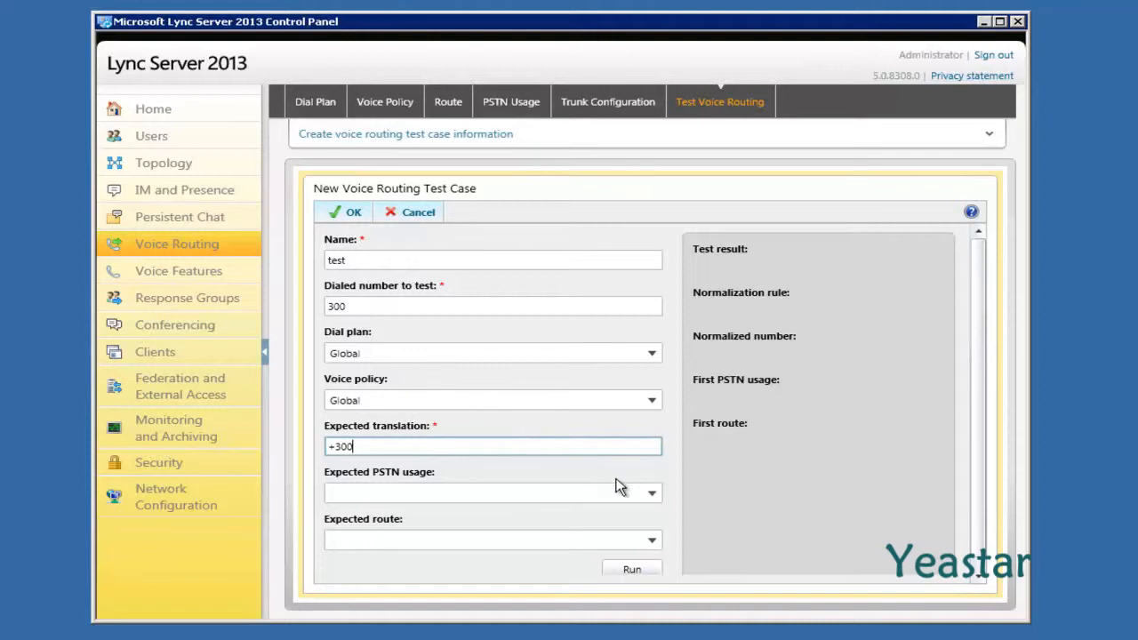
Set the expected PSTN usage to Local and route to LocalRoute, then run the test
left_click(654, 493)
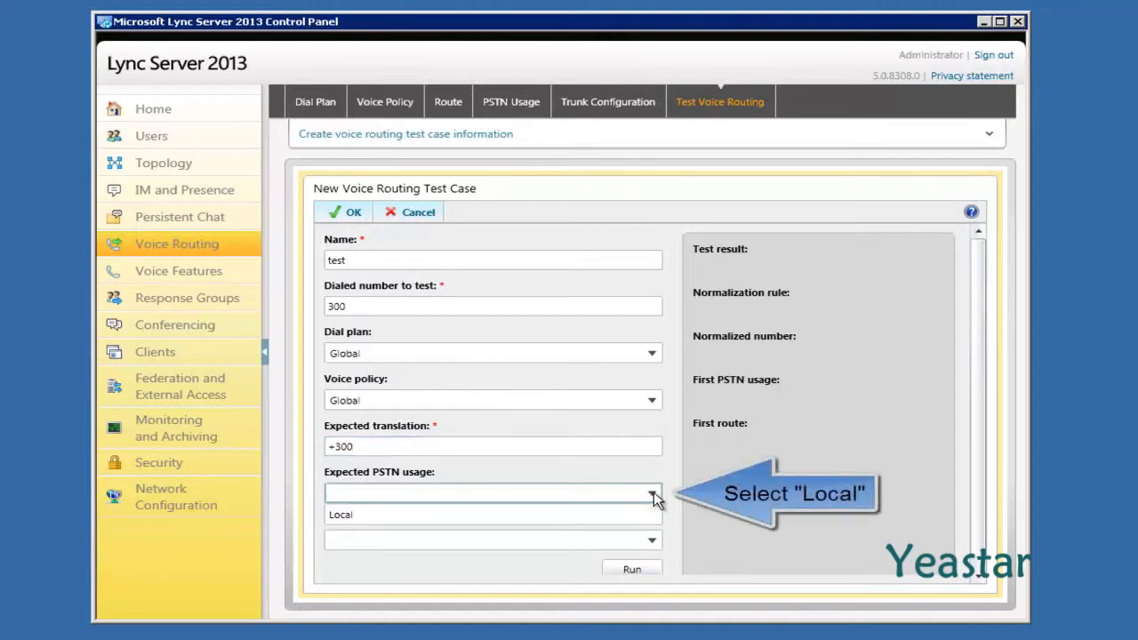
left_click(617, 523)
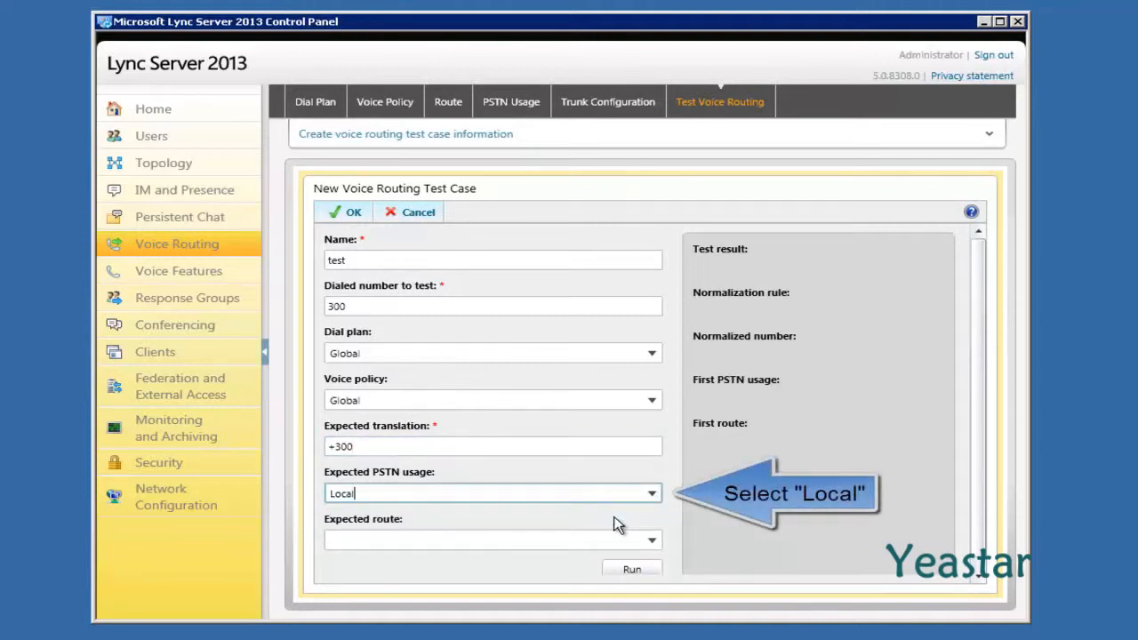
left_click(652, 543)
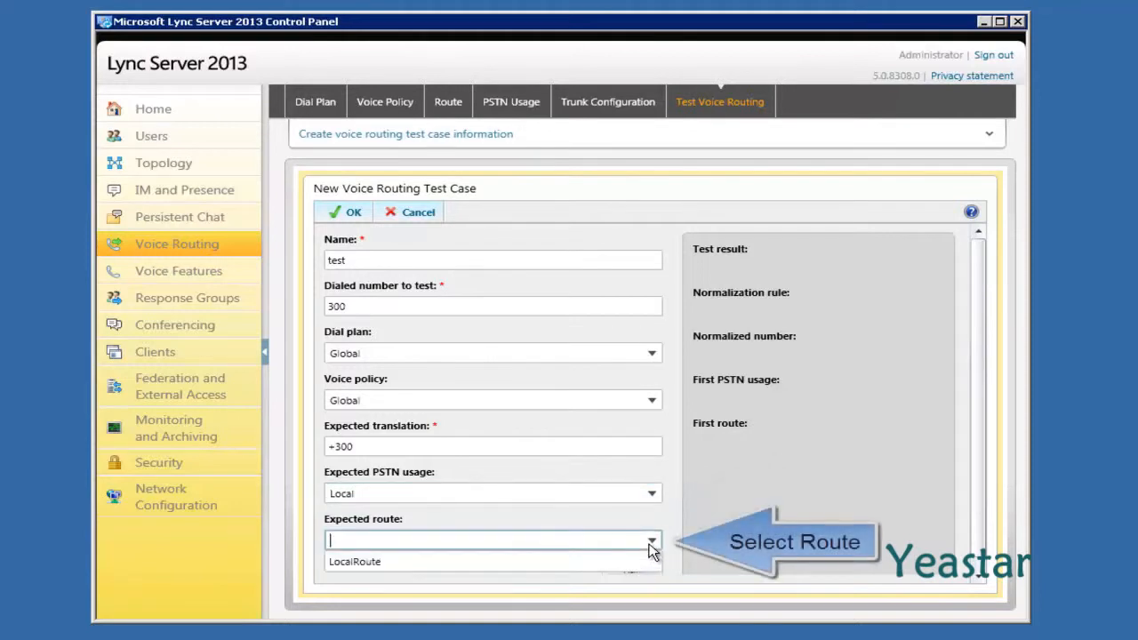
left_click(586, 562)
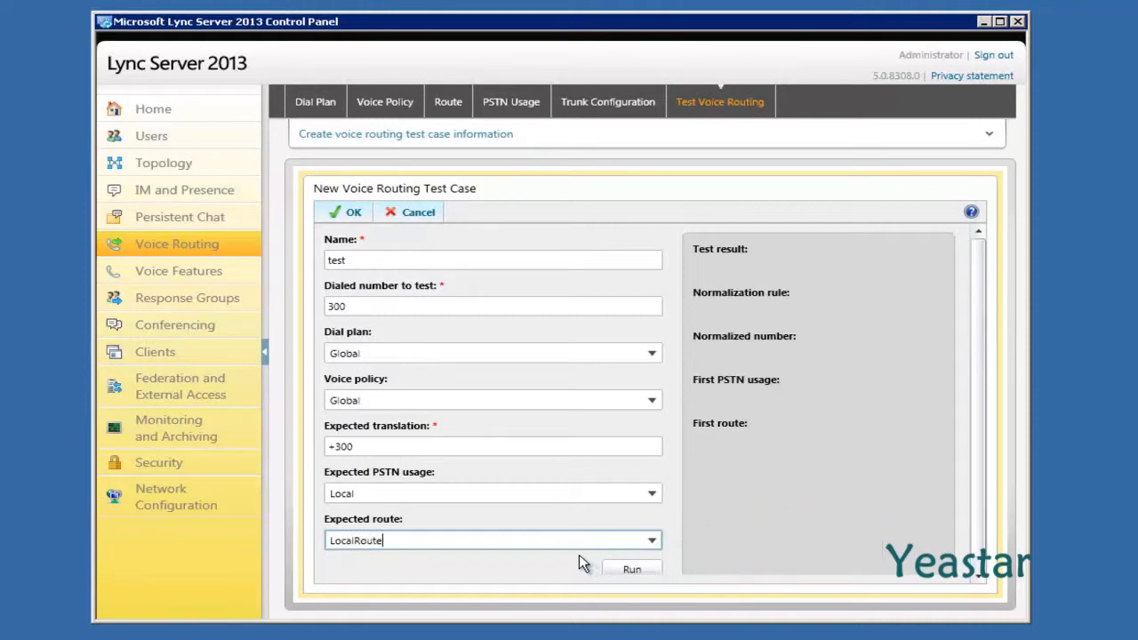
left_click(615, 569)
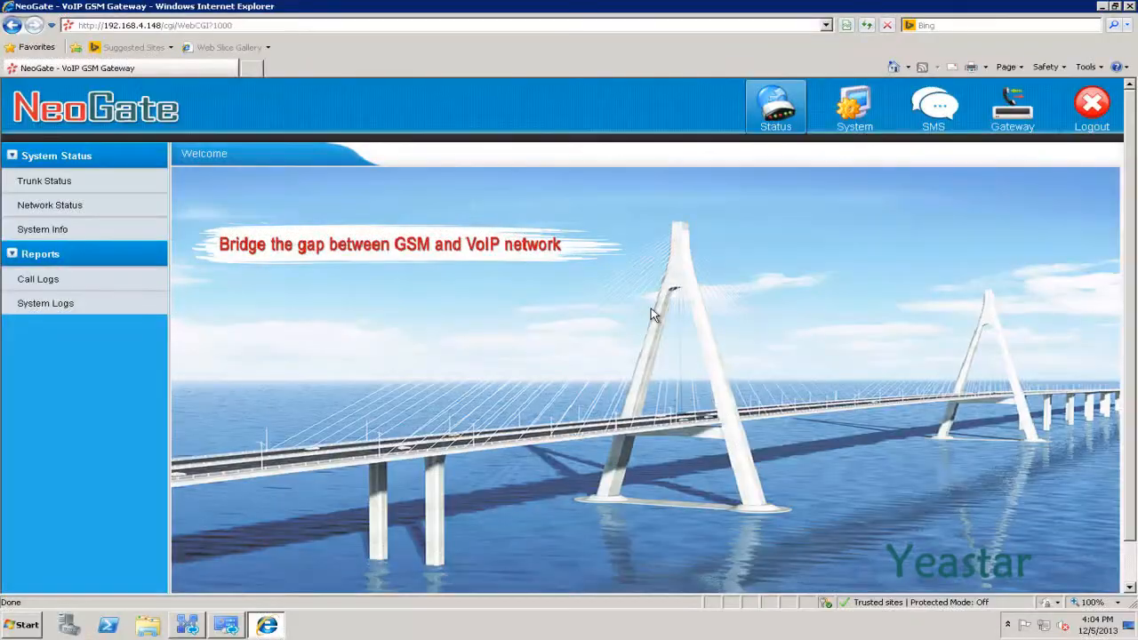
Open the VoIP Trunks page showing Account1 and Account2 in the NeoGate web interface
left_click(996, 131)
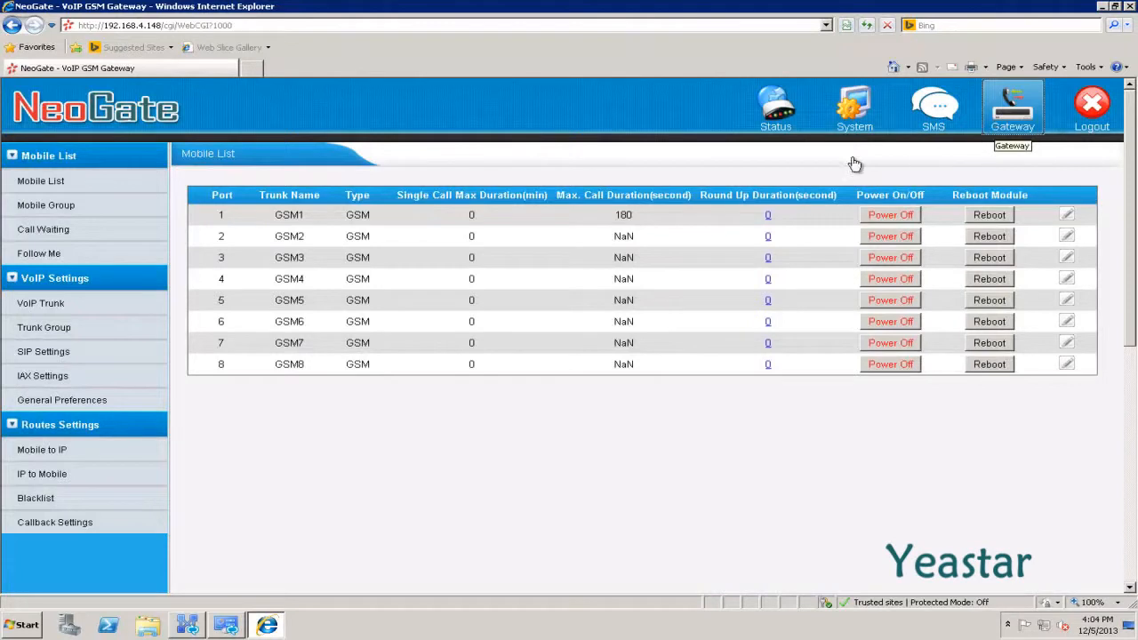
left_click(40, 304)
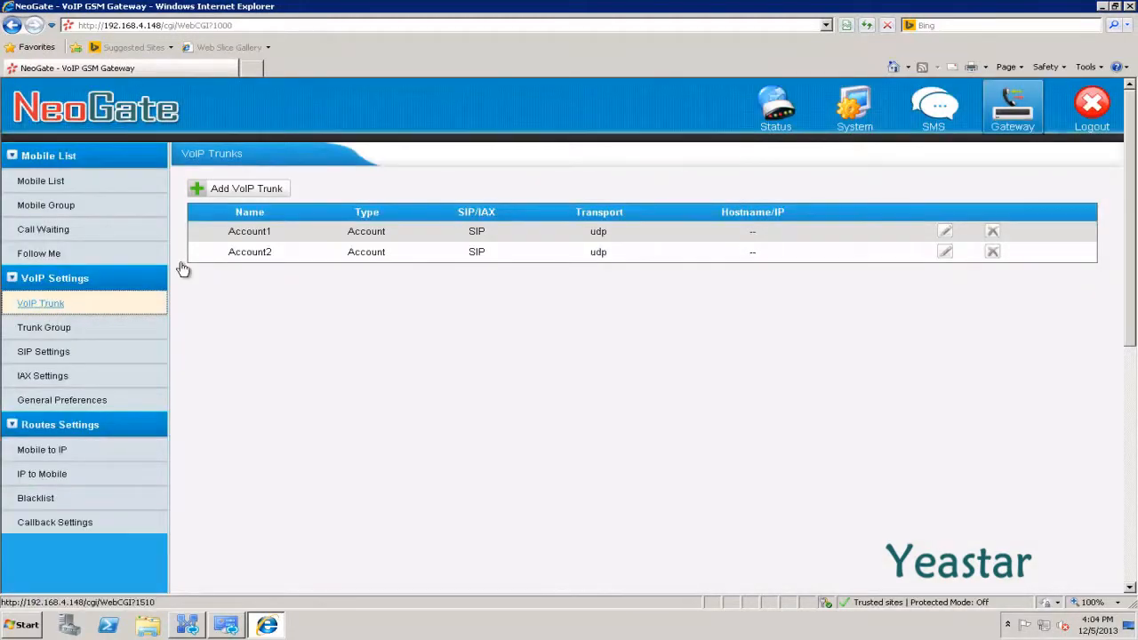
Add a service provider trunk named Lync2013 at 192.168.5.245, port 5068
left_click(226, 197)
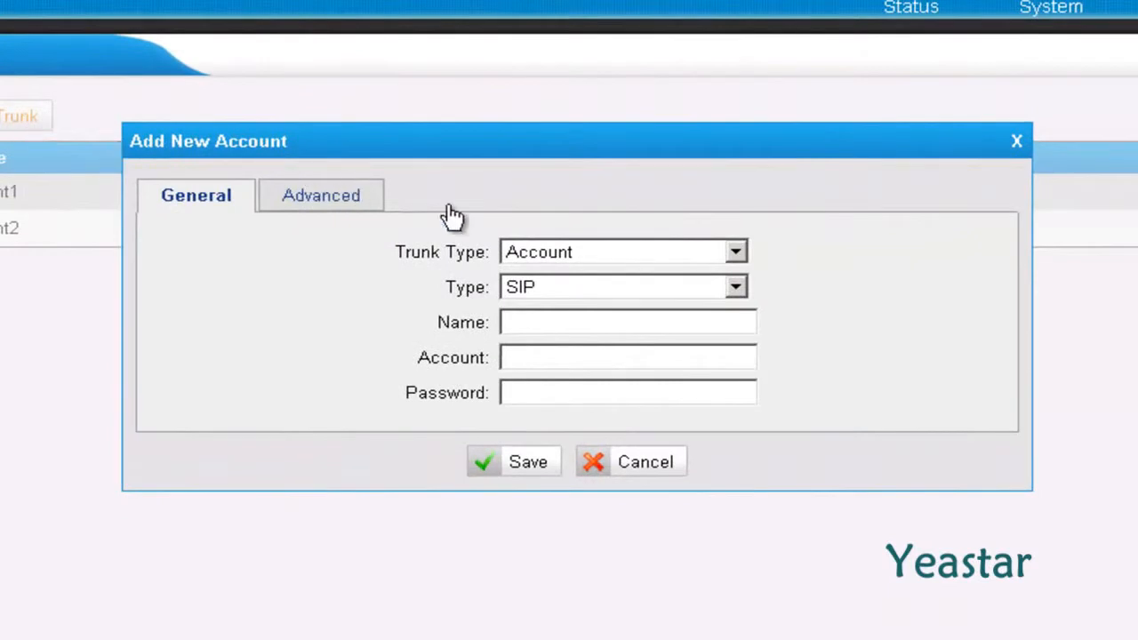
left_click(736, 255)
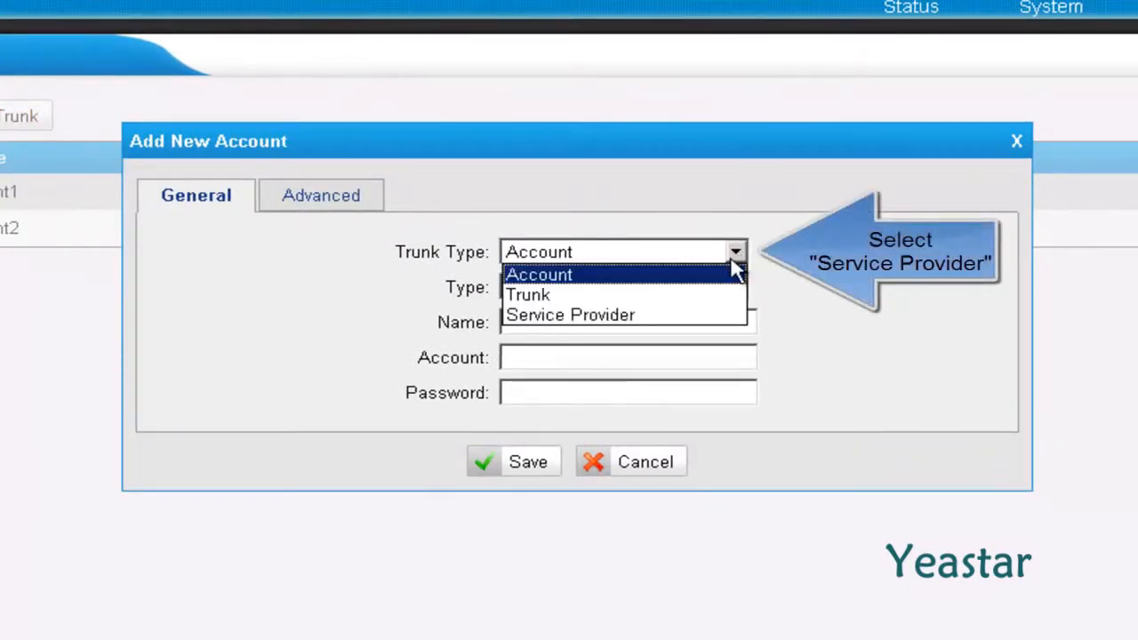
left_click(690, 317)
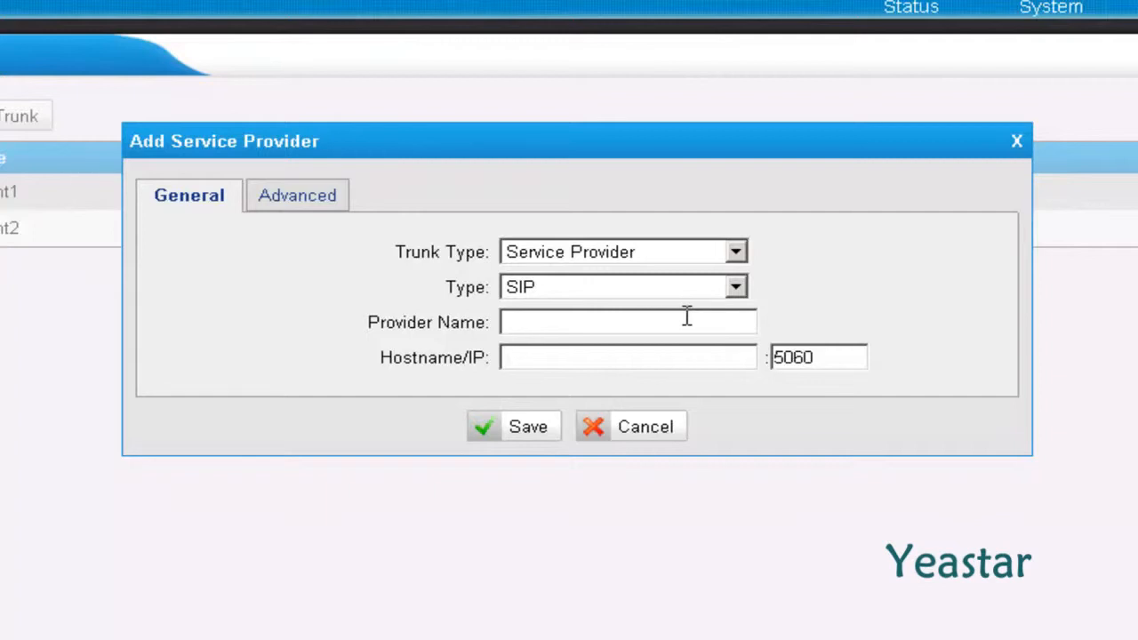
left_click(616, 321)
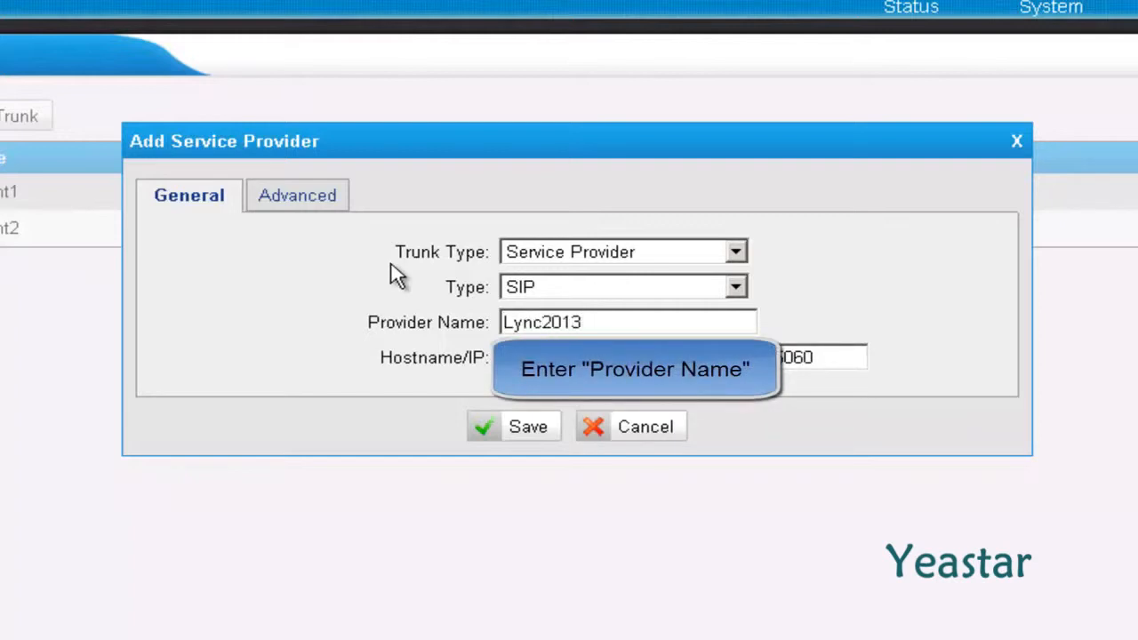
key("Tab")
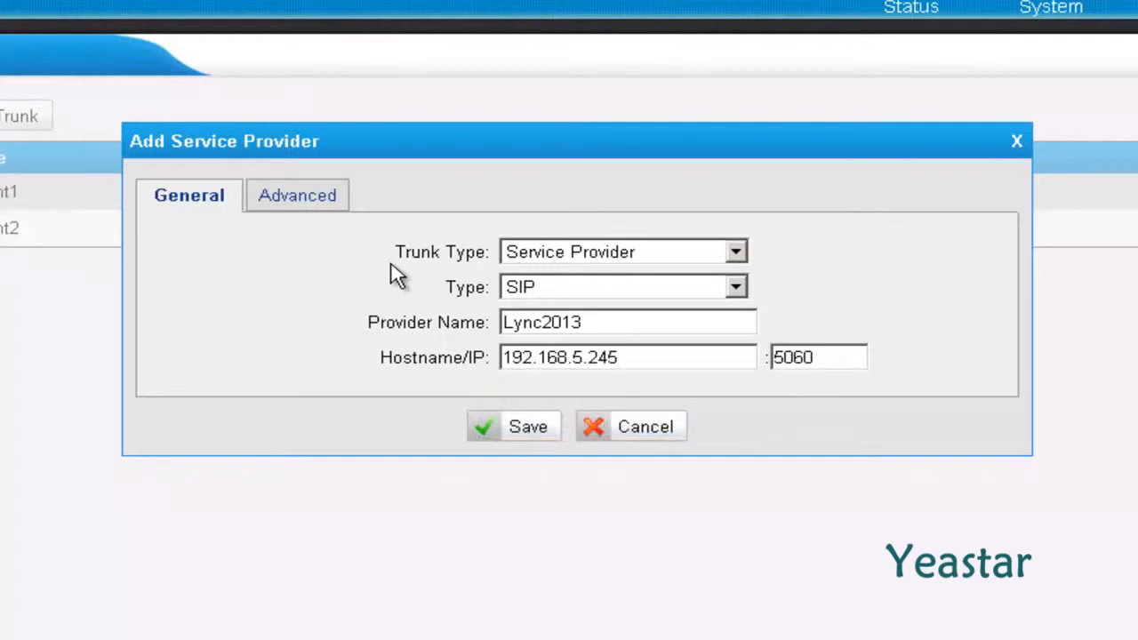
key("Tab")
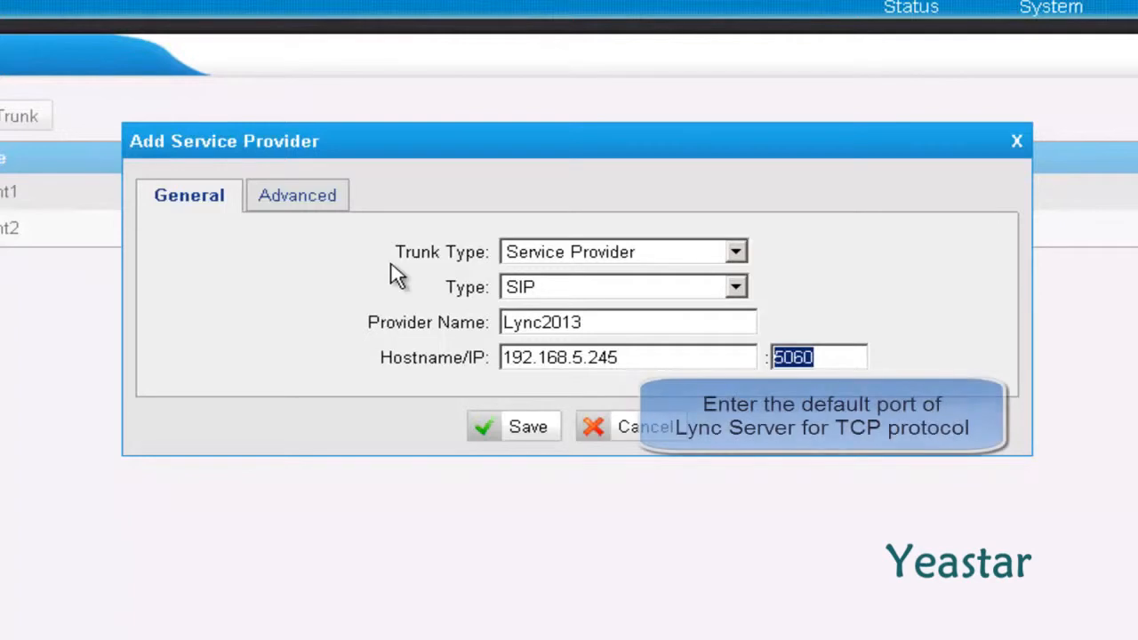
type("5")
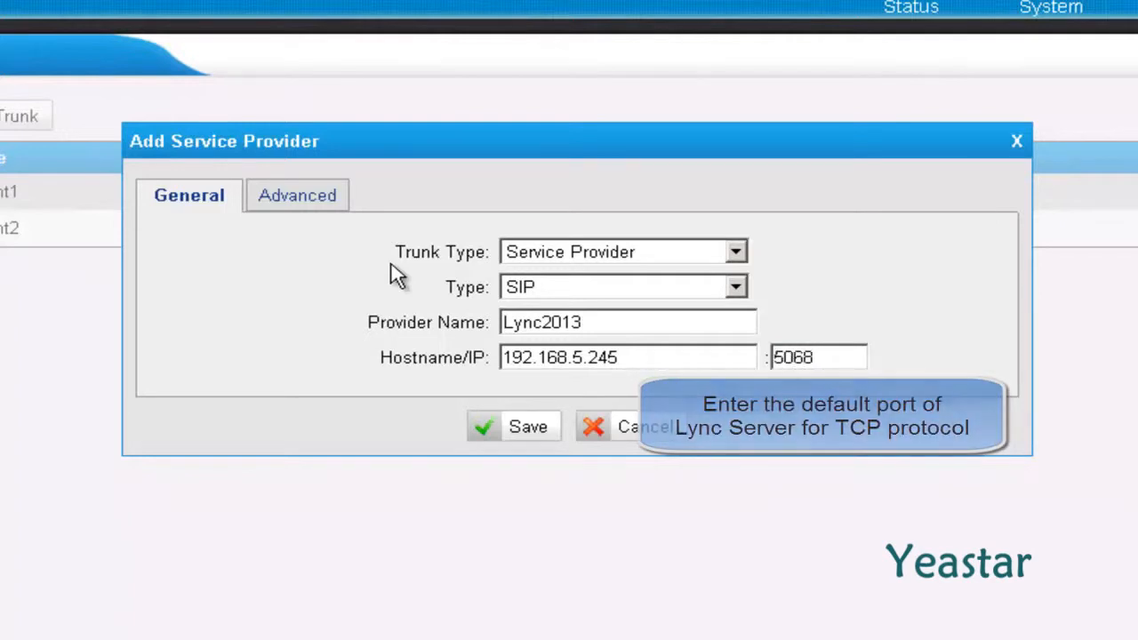
Set the Lync2013 trunk's transport to TCP in advanced settings and save it
left_click(272, 205)
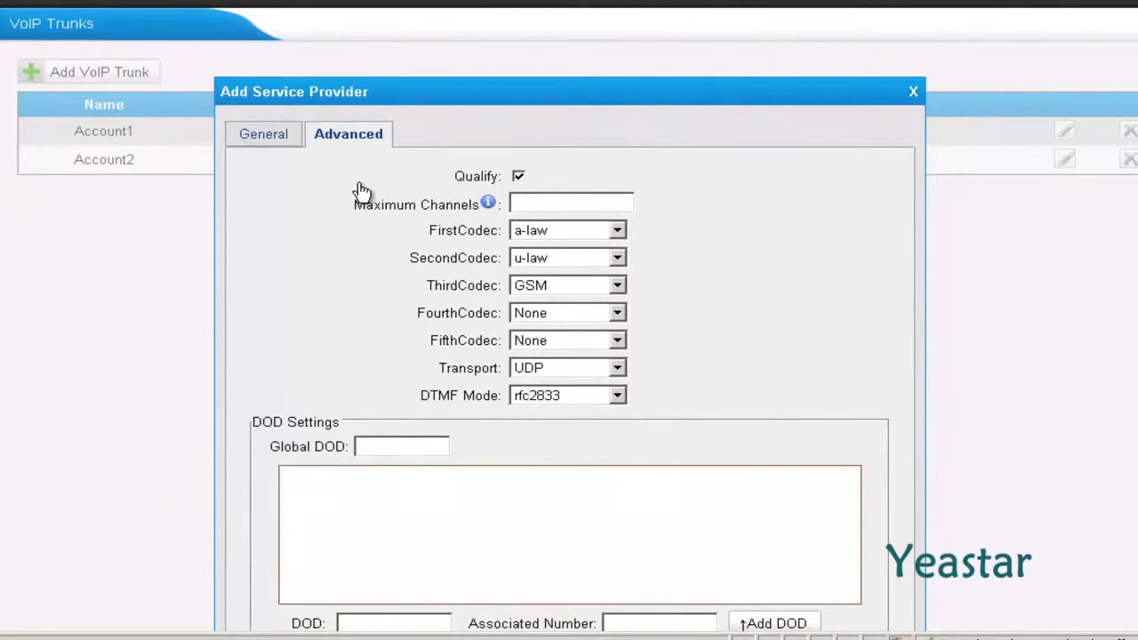
left_click(617, 369)
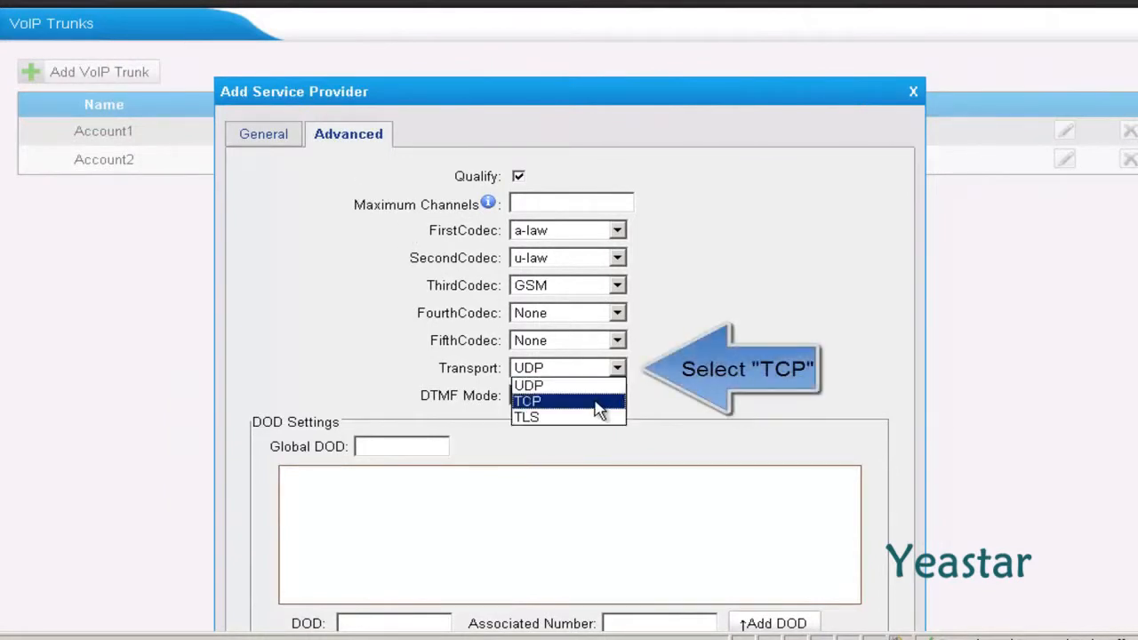
left_click(600, 401)
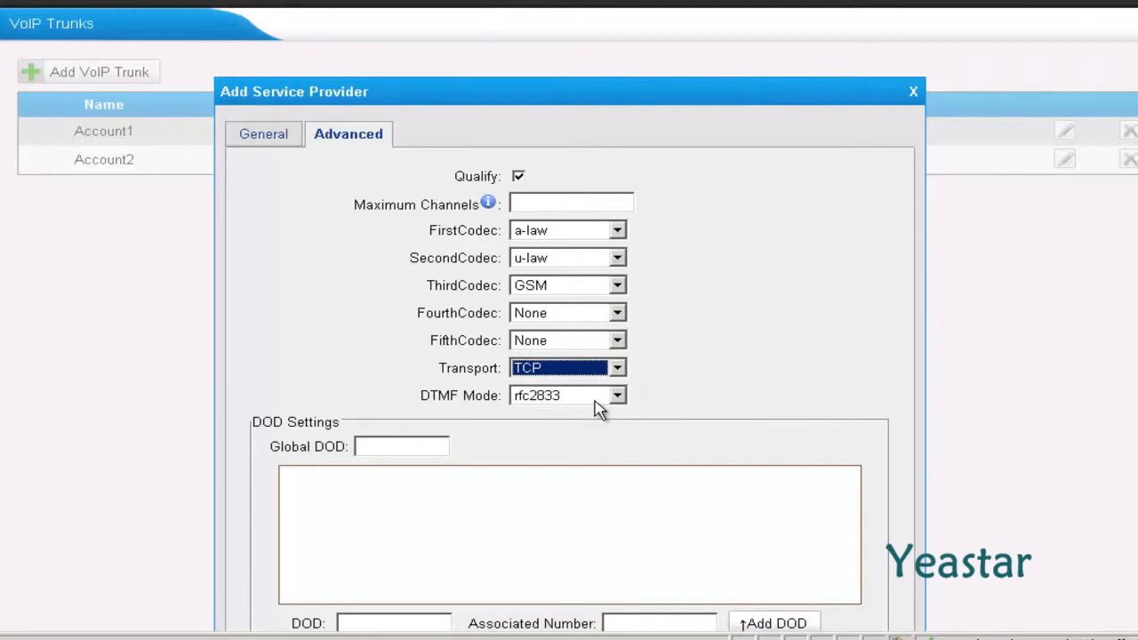
scroll(599, 411, "down", 3)
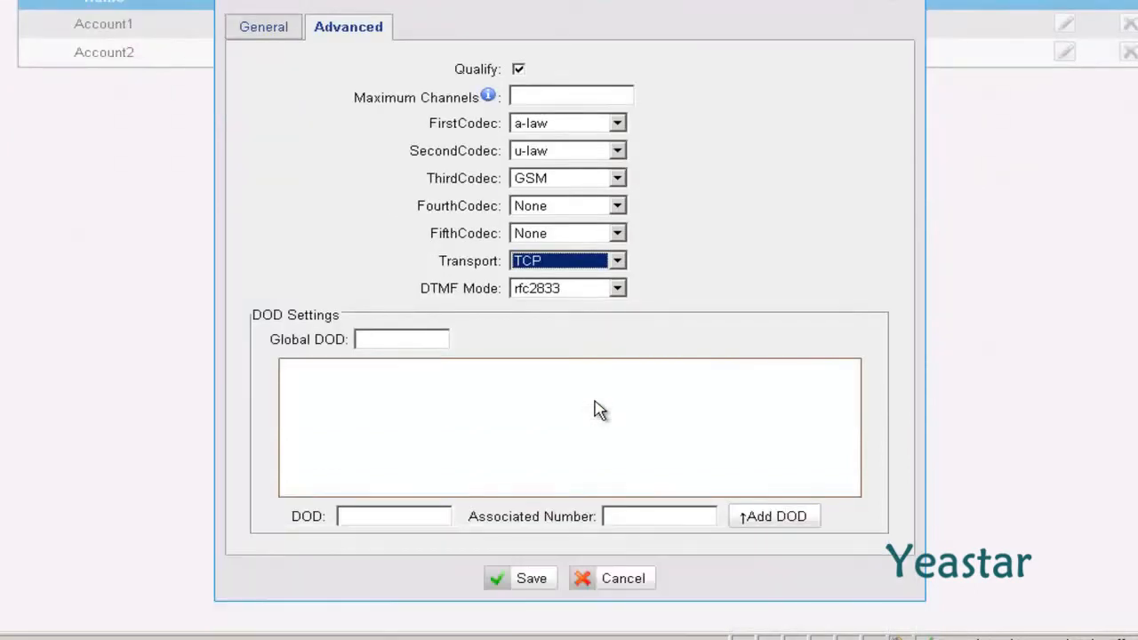
left_click(526, 592)
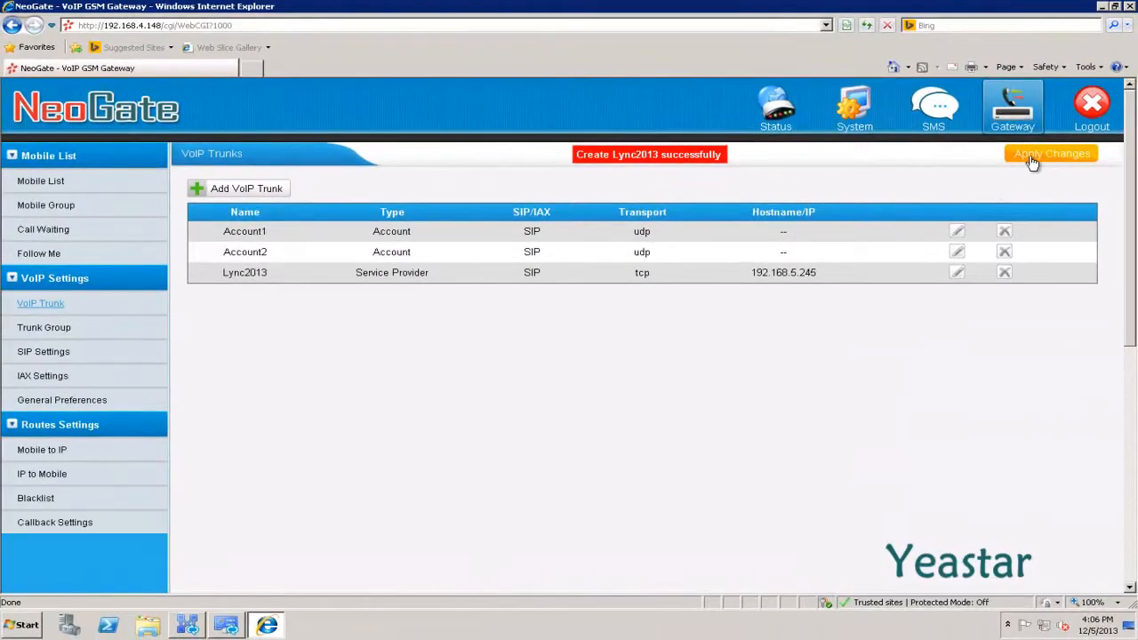
Apply the new trunk, enable SIP TCP on port 5060, then save and apply the settings
left_click(1095, 103)
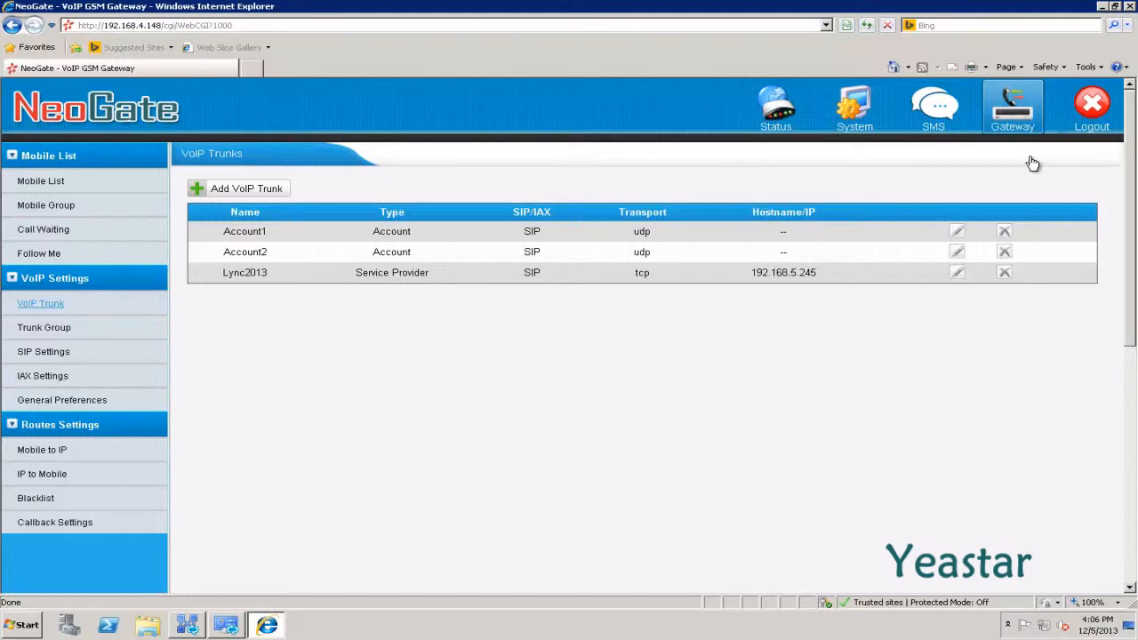
left_click(67, 361)
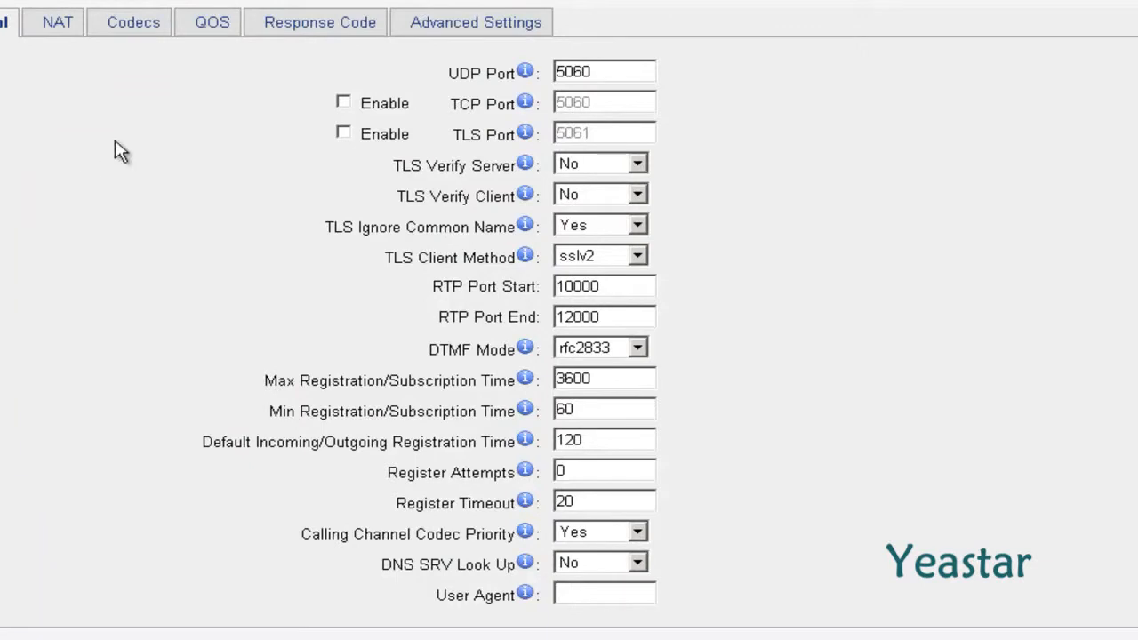
left_click(343, 103)
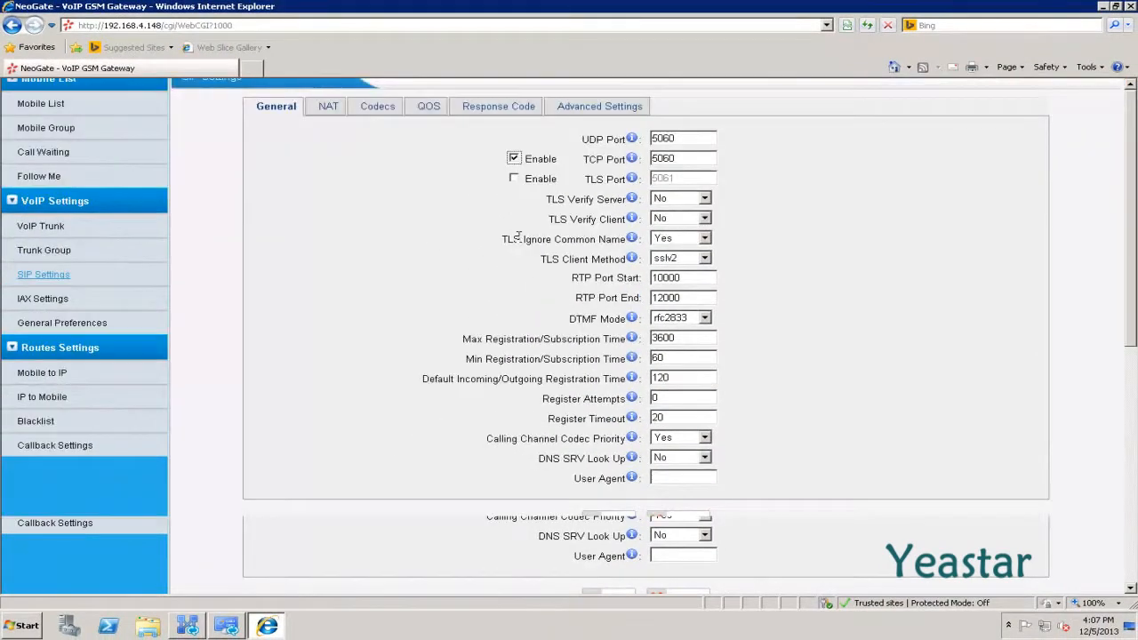
scroll(520, 240, "down", 2)
scroll(597, 395, "down", 2)
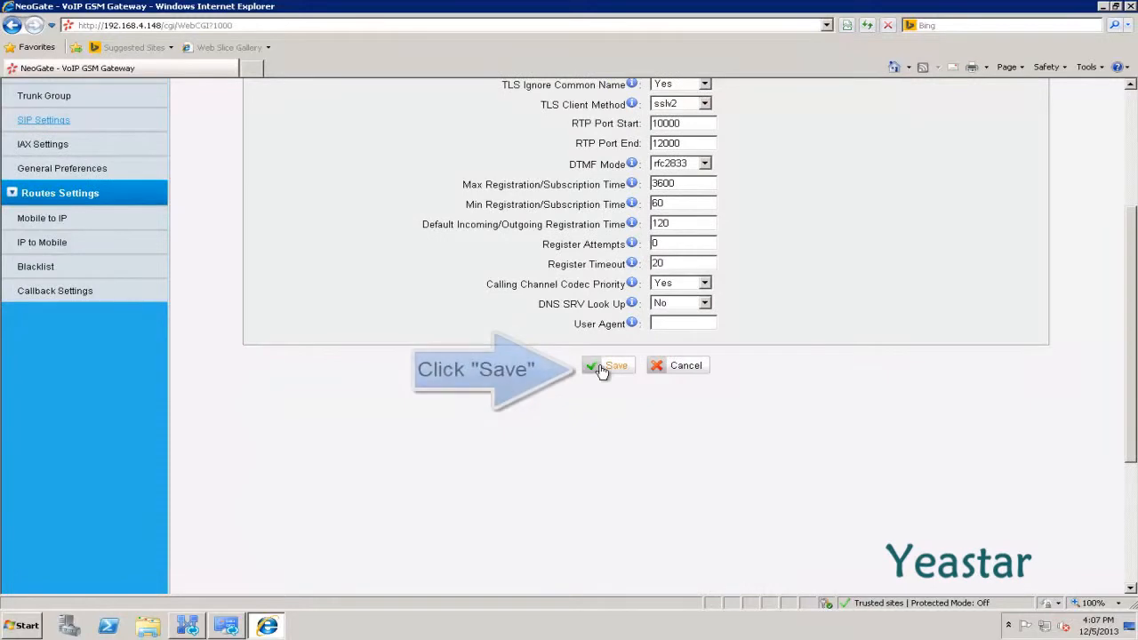
left_click(601, 369)
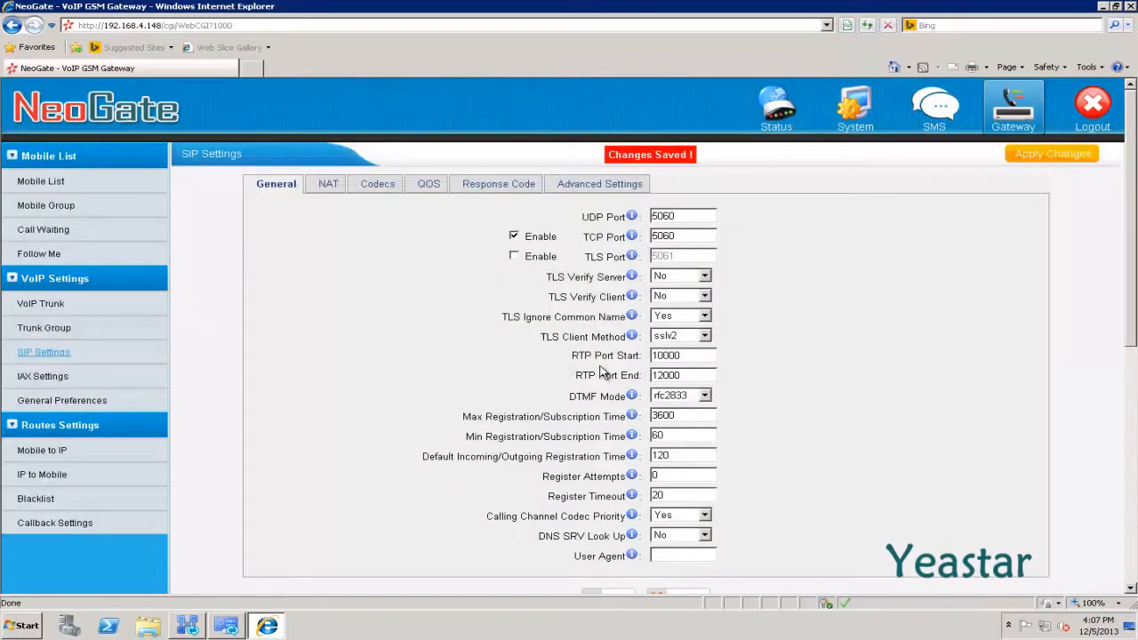
left_click(1029, 165)
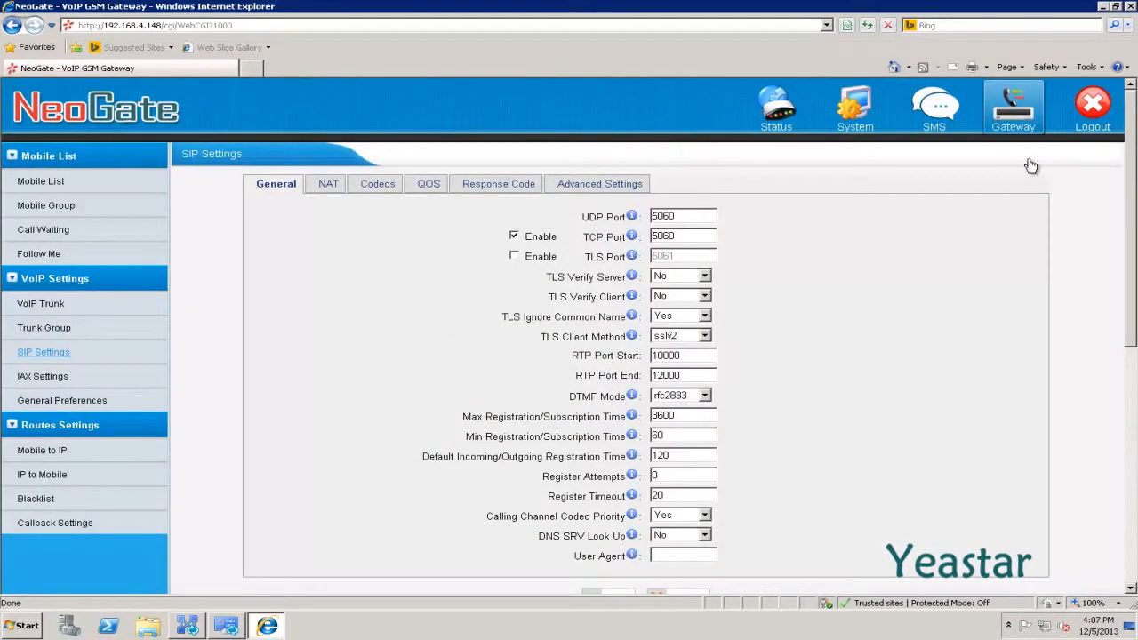
scroll(1031, 166, "down", 1)
scroll(1029, 167, "down", 4)
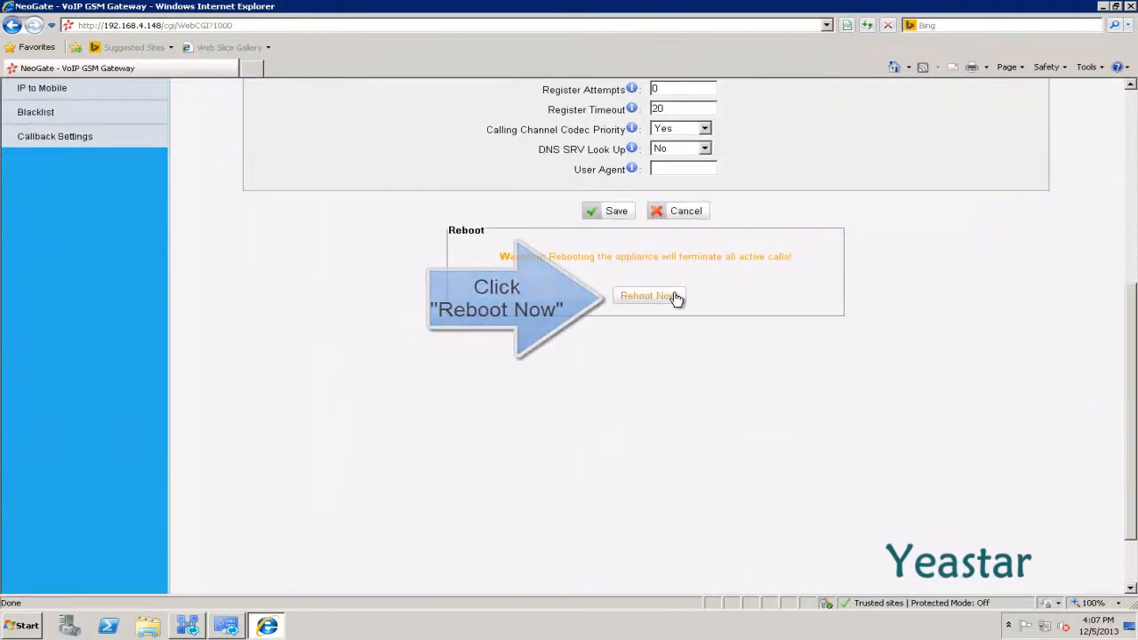
Reboot the NeoGate gateway and view its System Info status afterwards
left_click(676, 299)
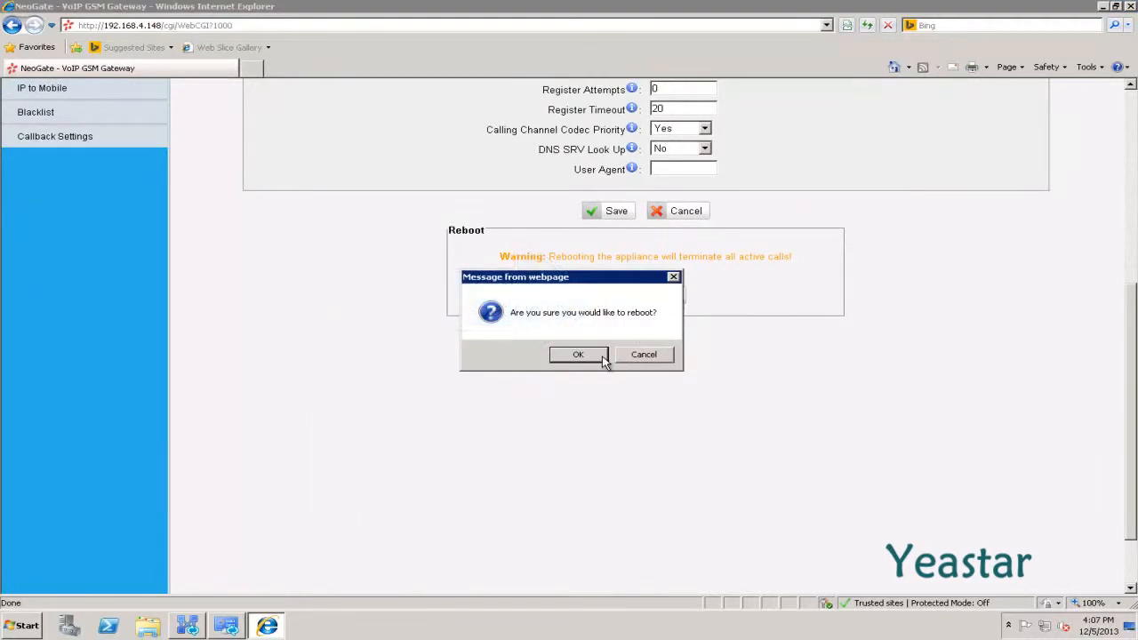
left_click(577, 355)
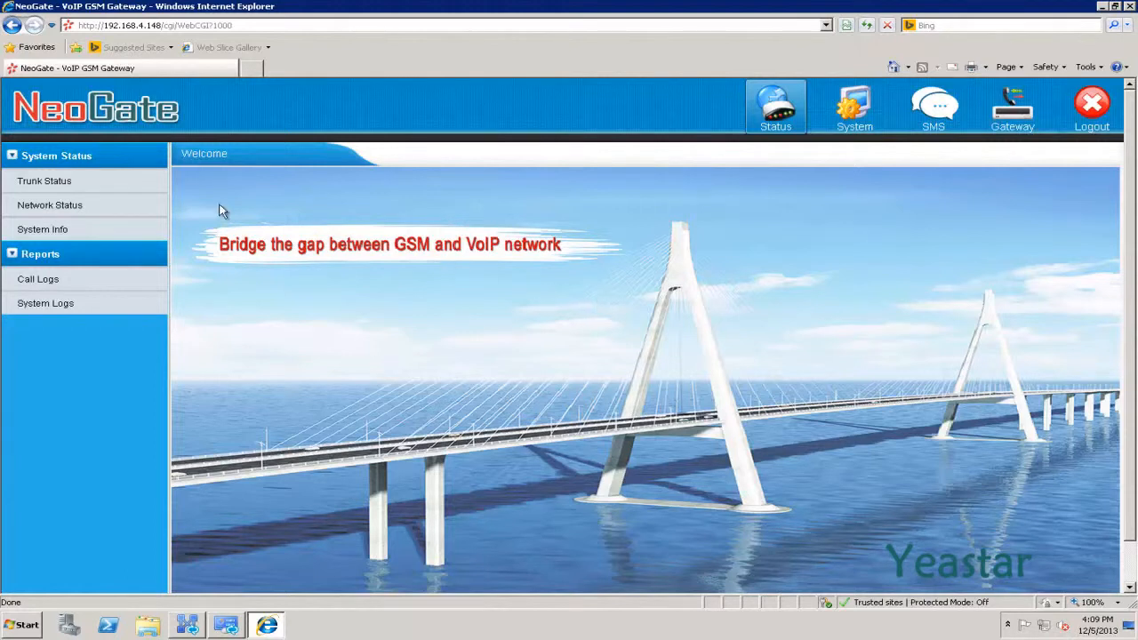
left_click(90, 182)
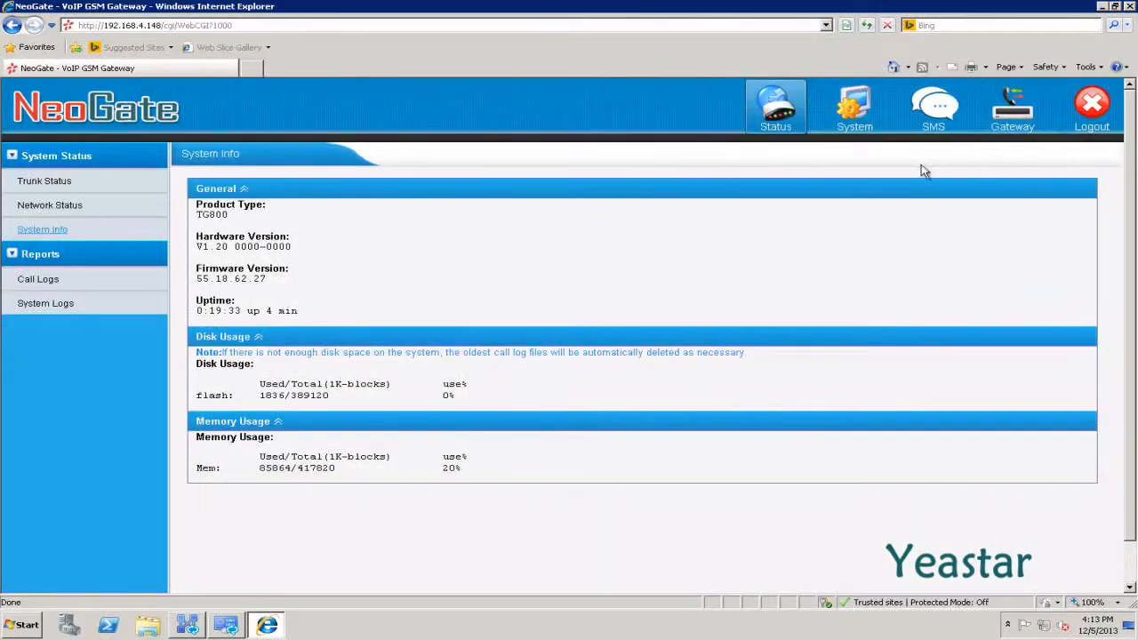
Add and save mobile group AllGSM using the Balance strategy with all eight ports, GSM1–GSM8
left_click(1000, 130)
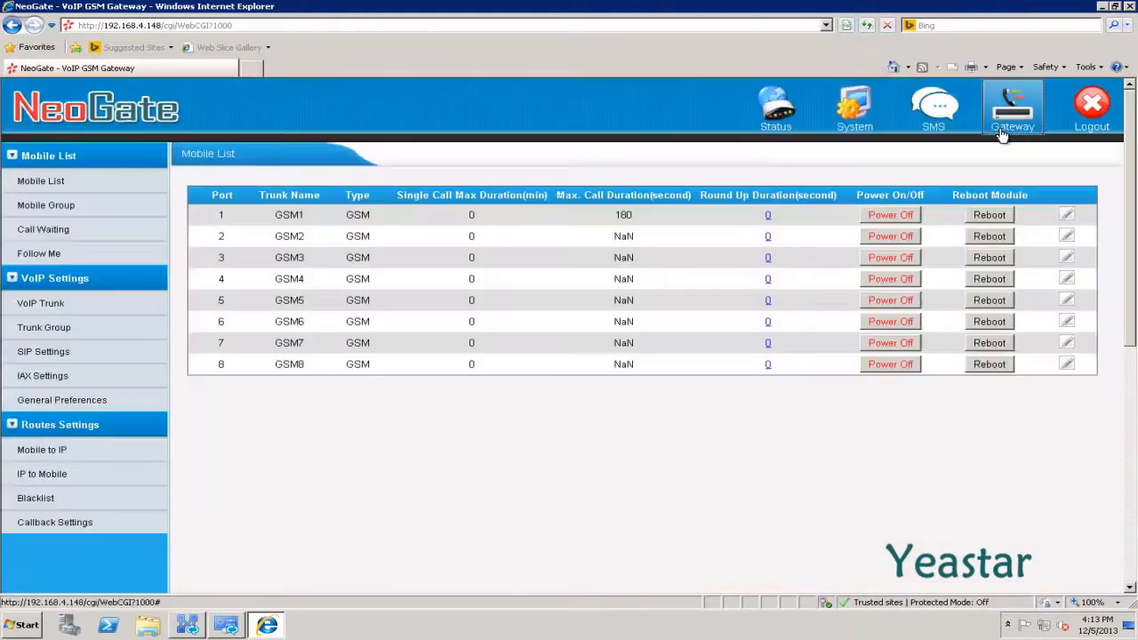
left_click(71, 211)
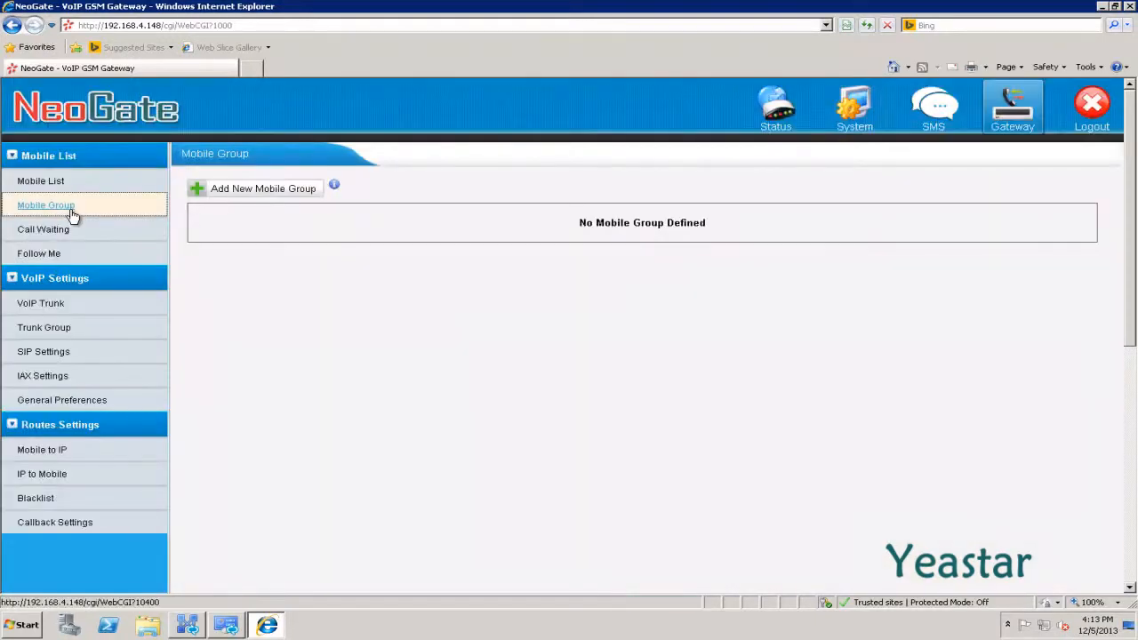
left_click(248, 197)
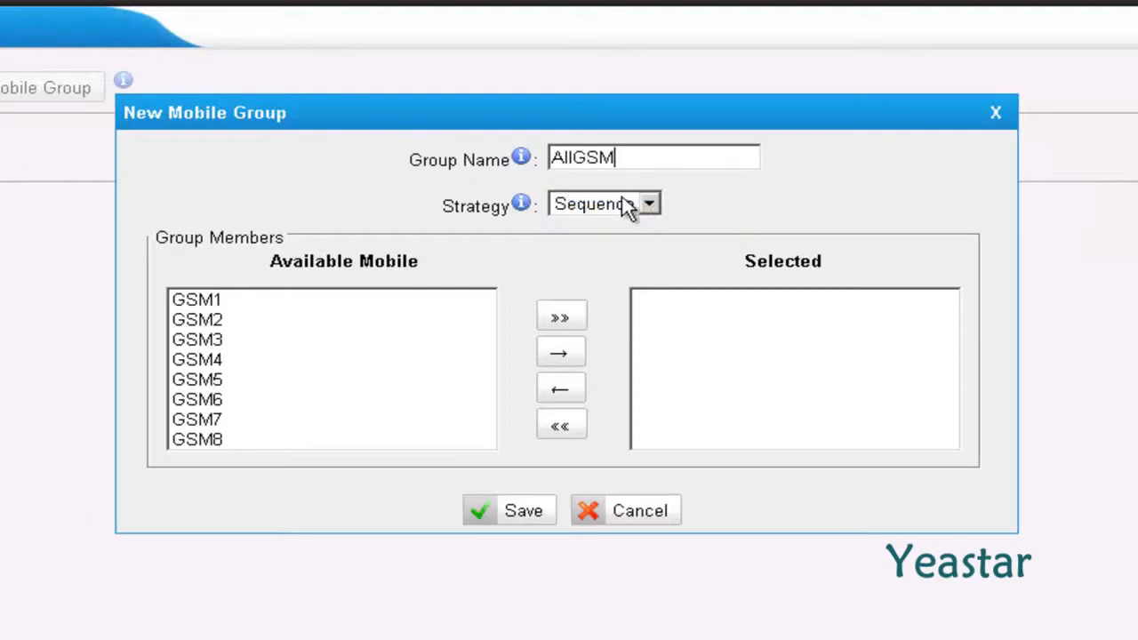
left_click(649, 203)
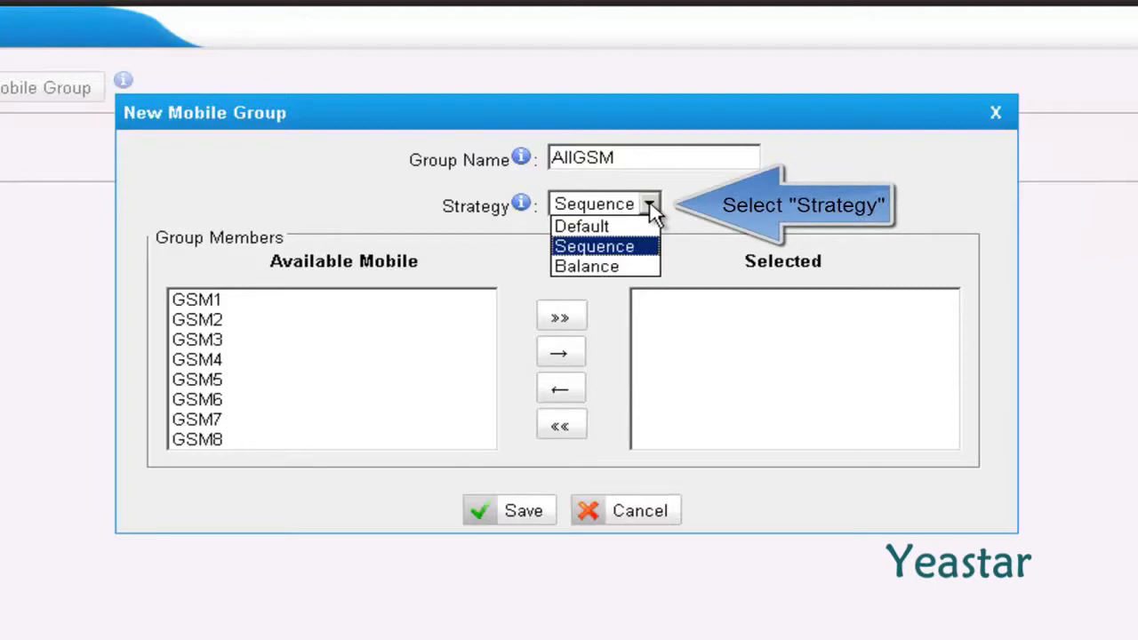
left_click(613, 267)
left_click(617, 274)
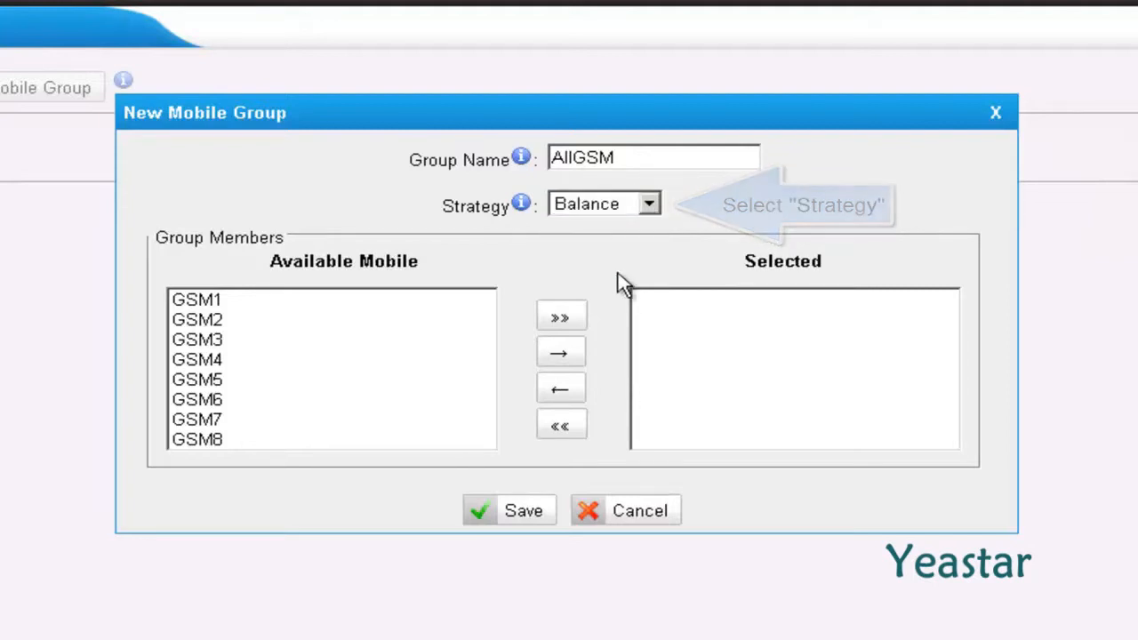
left_click(561, 320)
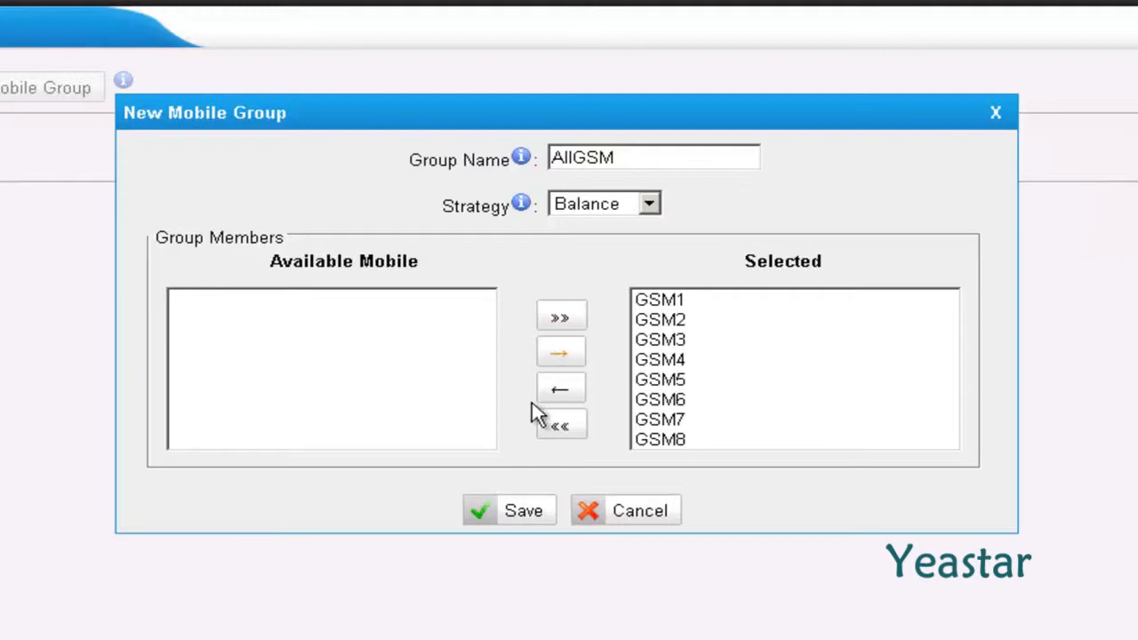
left_click(520, 512)
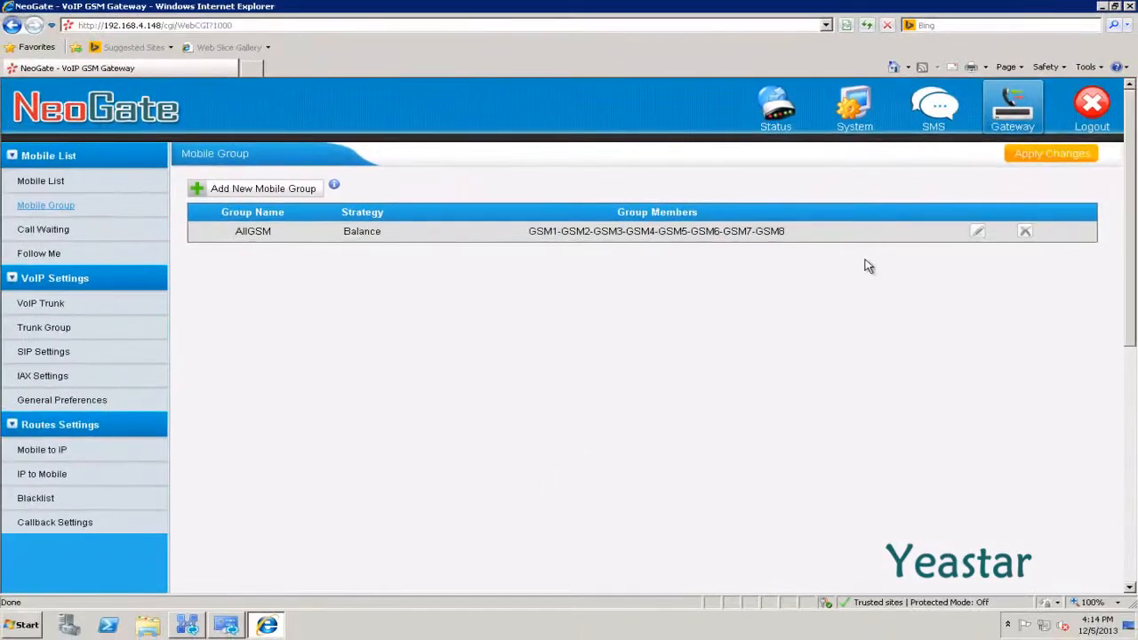
Apply the AllGSM group to the gateway and start a new IP-to-mobile route with Simple Mode set to No
left_click(1029, 157)
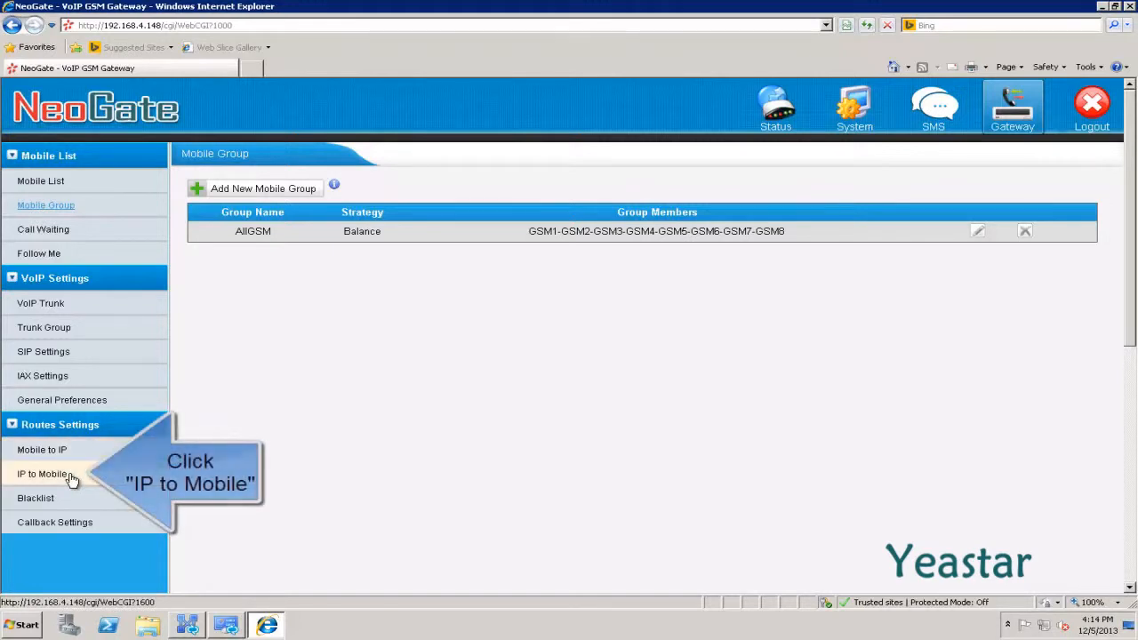
left_click(42, 474)
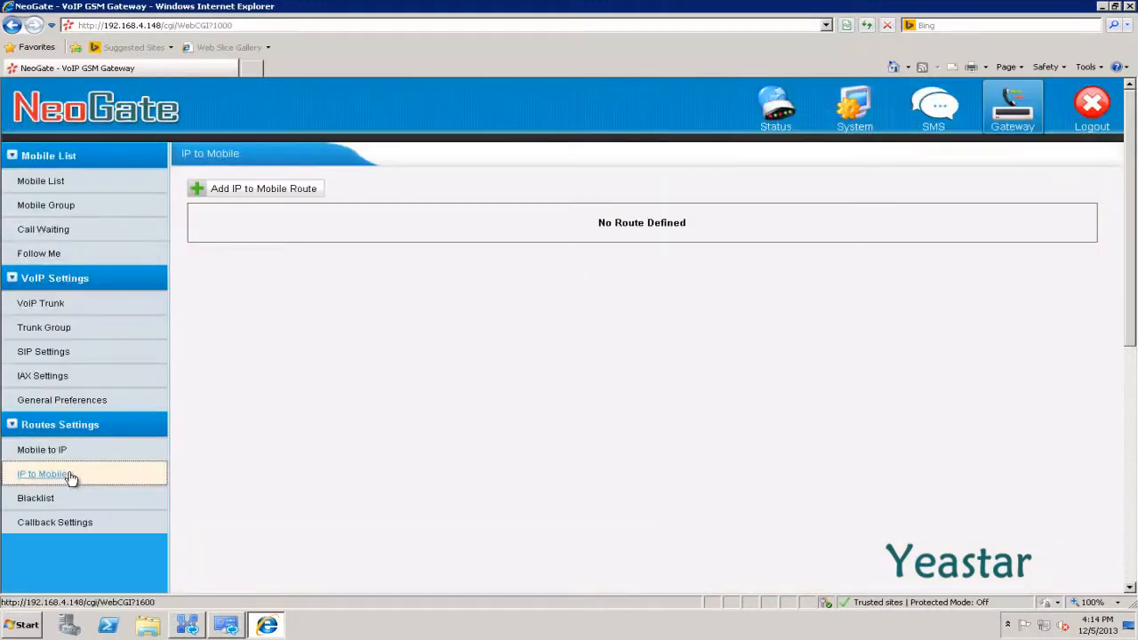
left_click(277, 191)
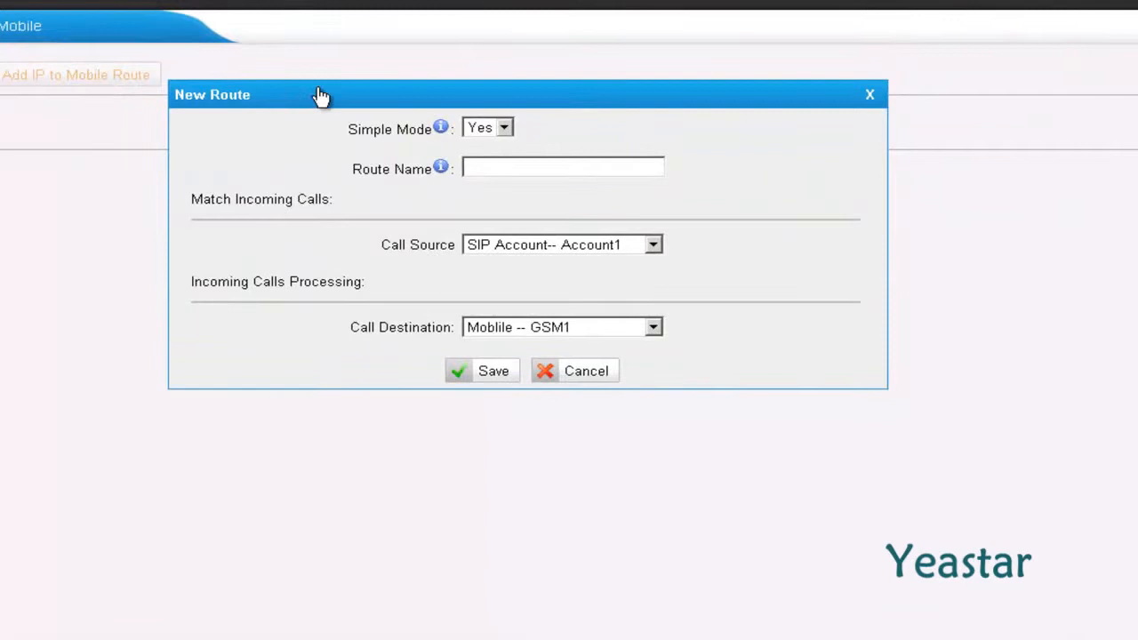
left_click(504, 130)
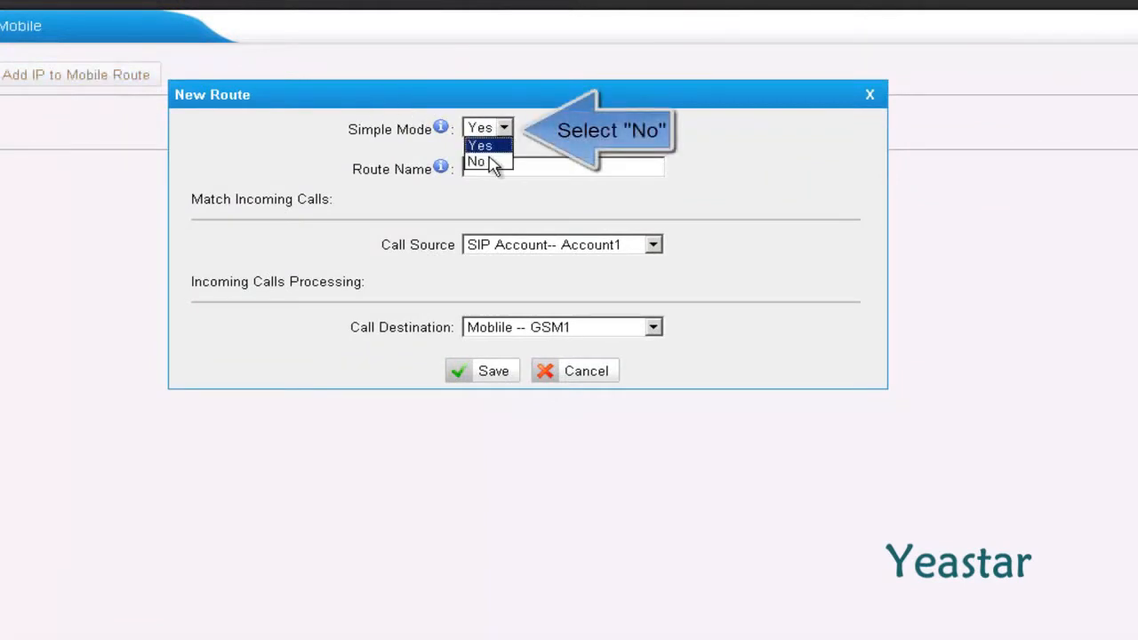
left_click(487, 163)
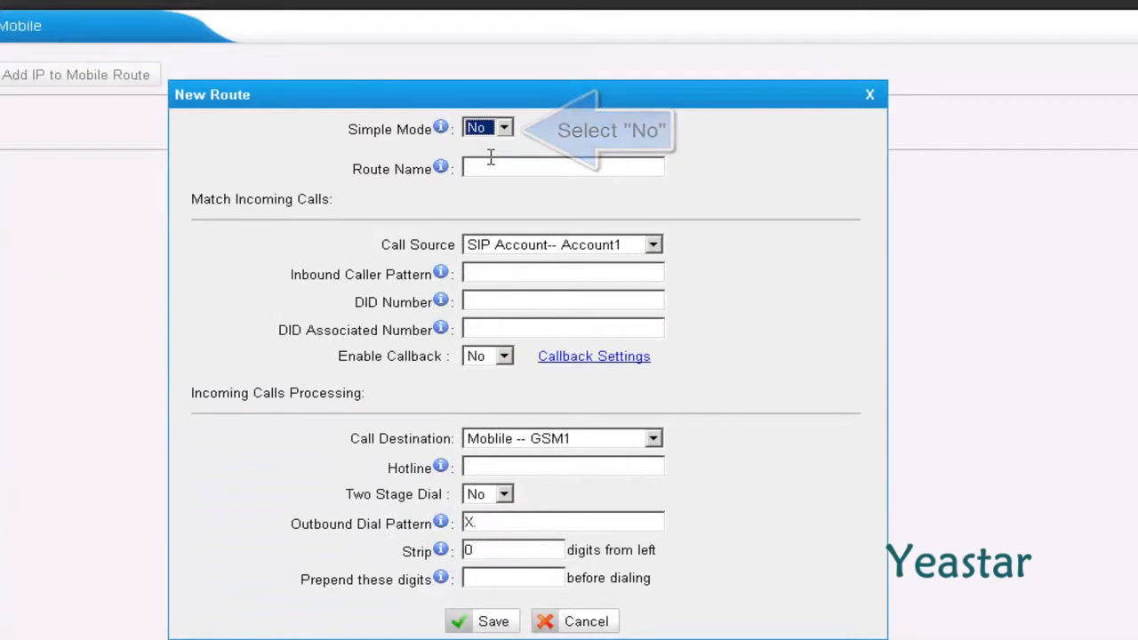
Name the route Lync_to_TG, with call source SPS -- Lync2013 and DID number +
left_click(488, 166)
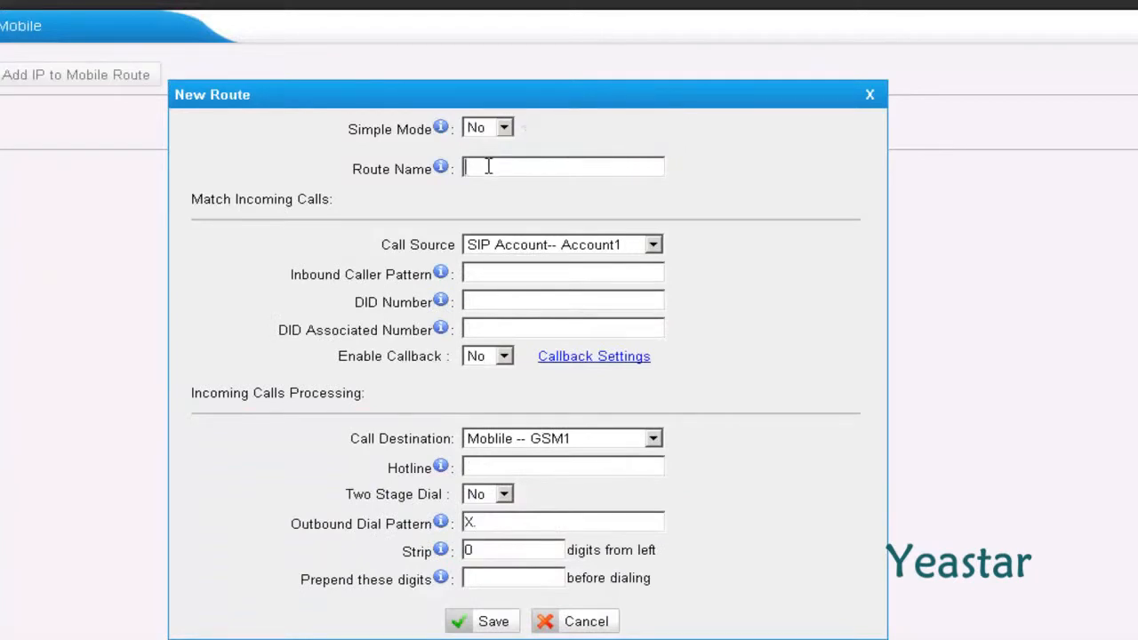
type("Lync_to_TG")
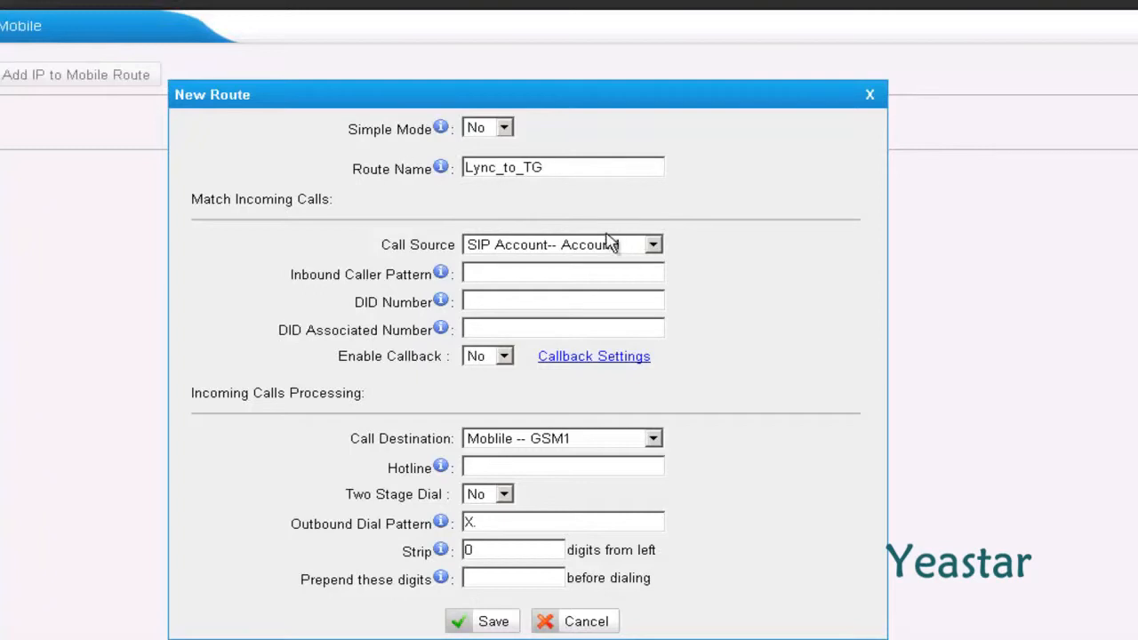
left_click(653, 248)
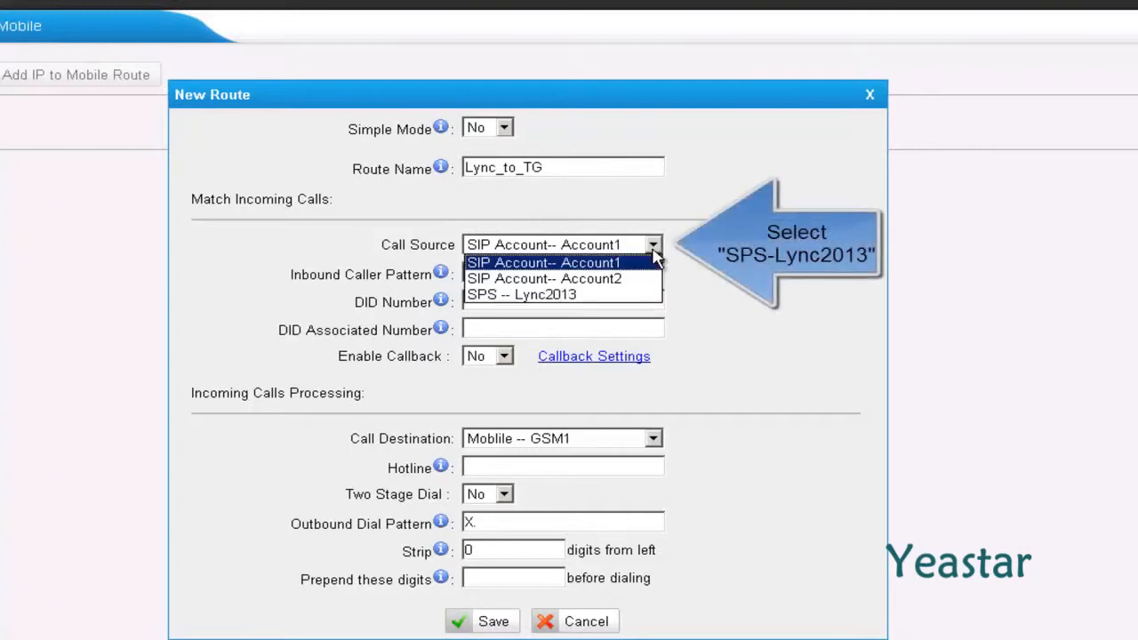
left_click(628, 296)
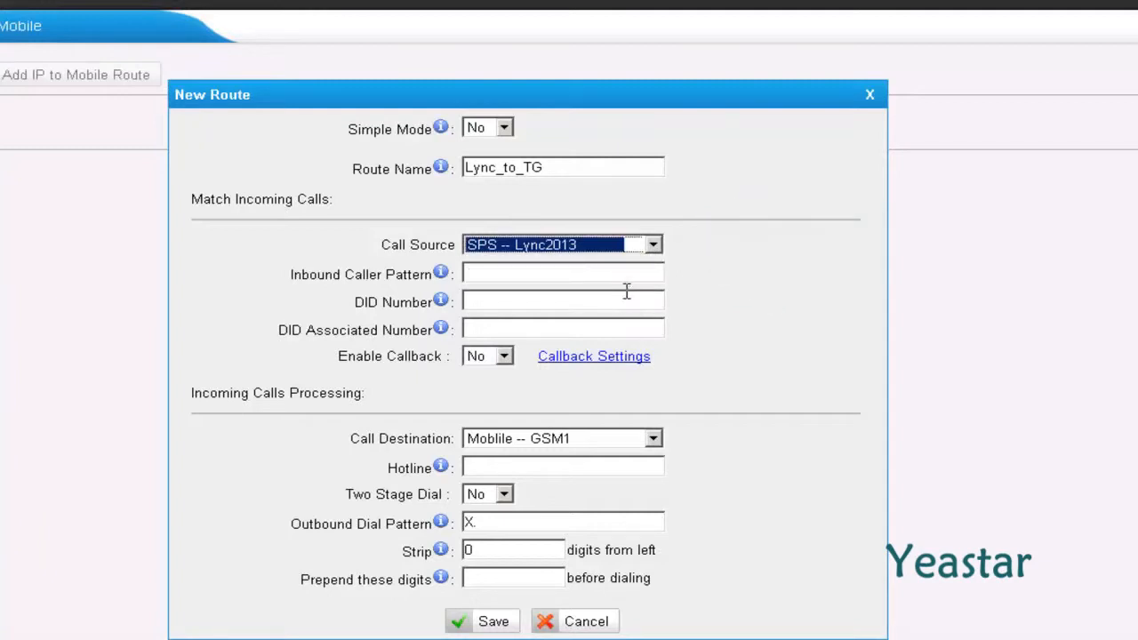
left_click(524, 299)
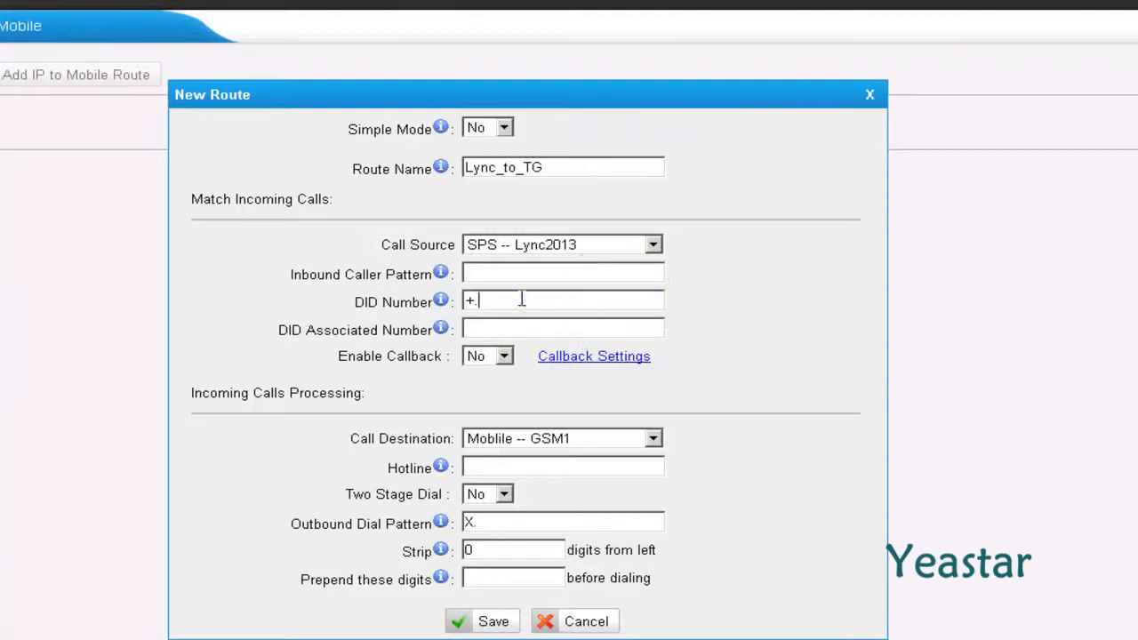
left_click(655, 444)
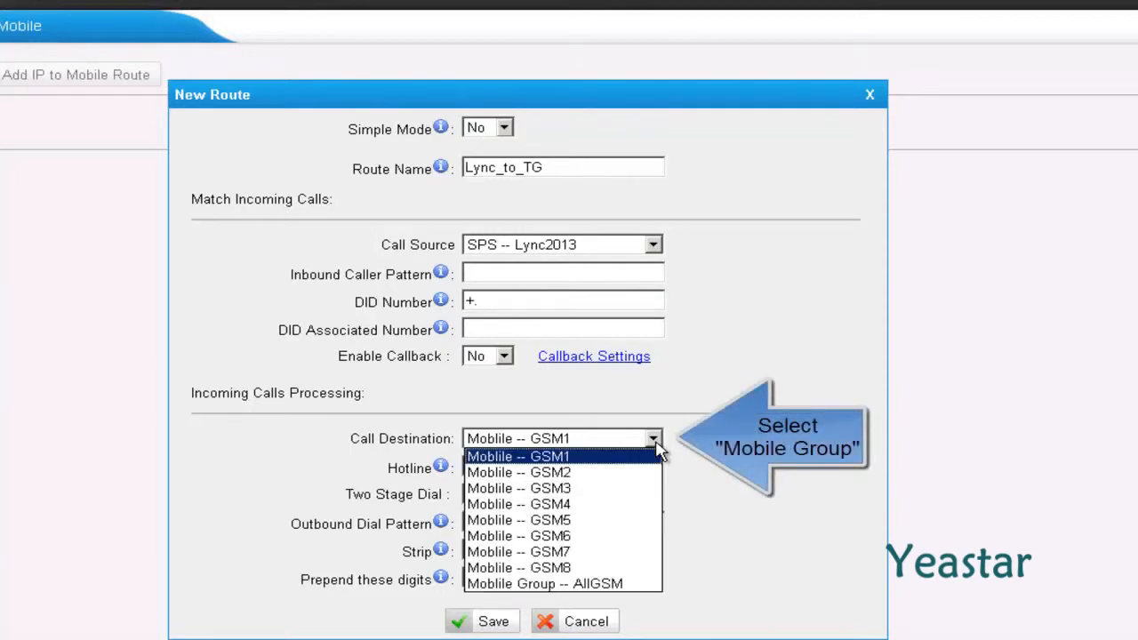
Send Lync_to_TG calls to Mobile Group -- AllGSM with dial pattern +. and strip 1, then save
left_click(616, 584)
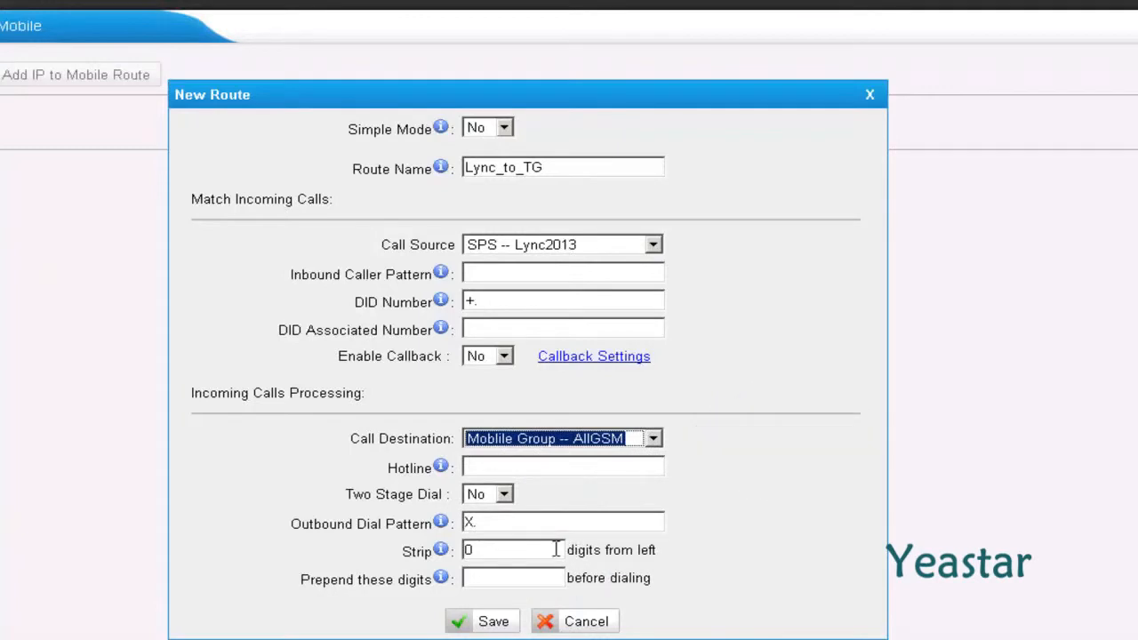
left_click_drag(484, 525, 453, 525)
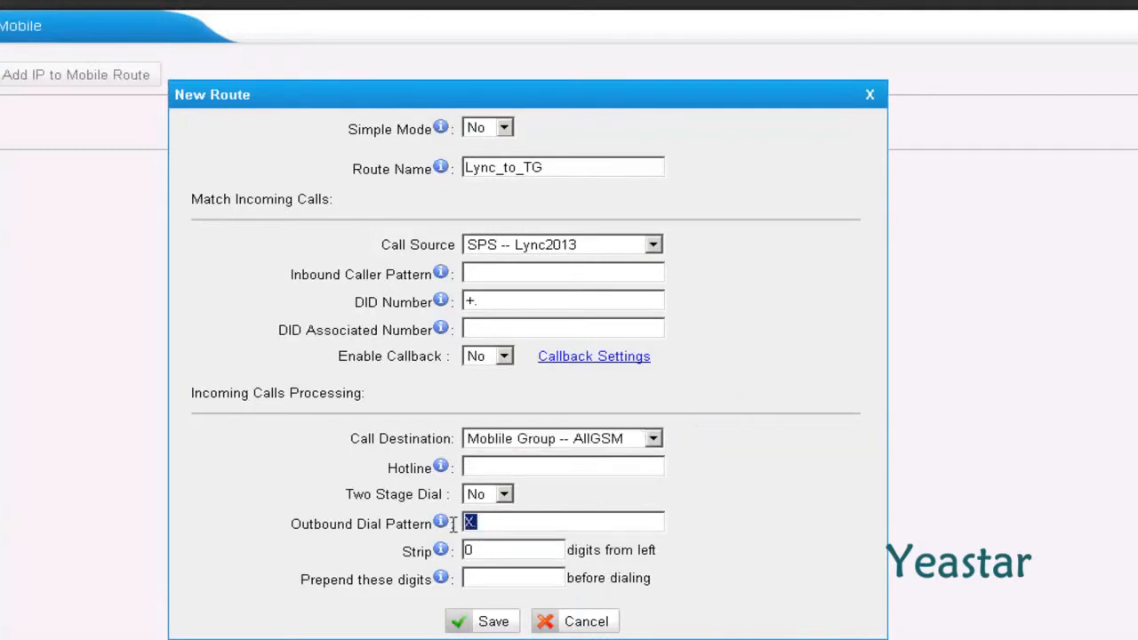
type("+.")
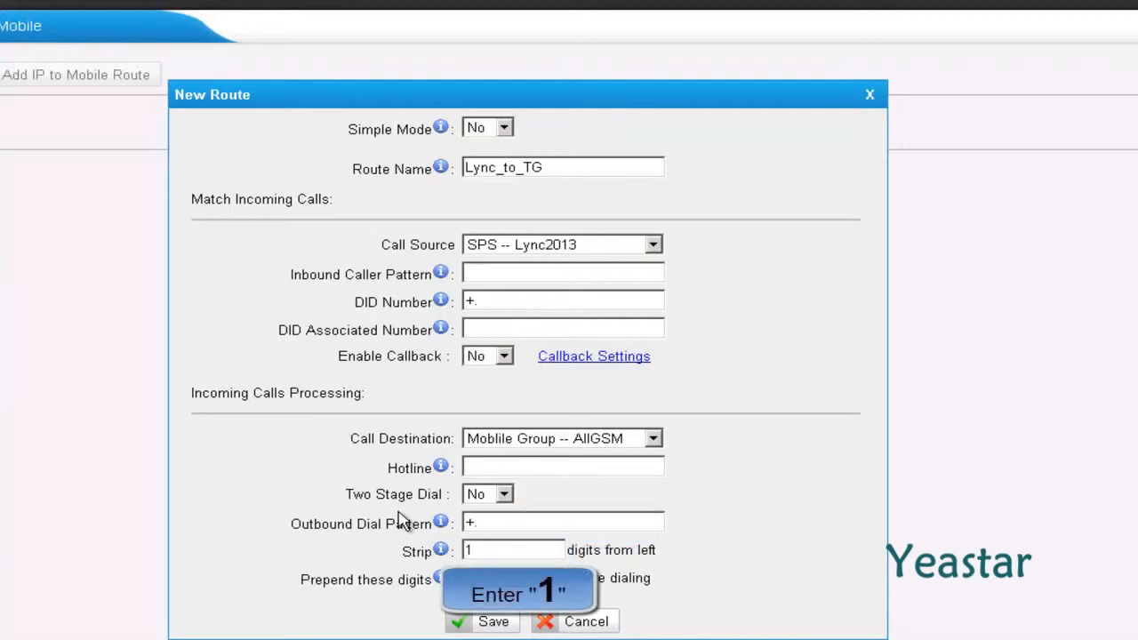
left_click(462, 623)
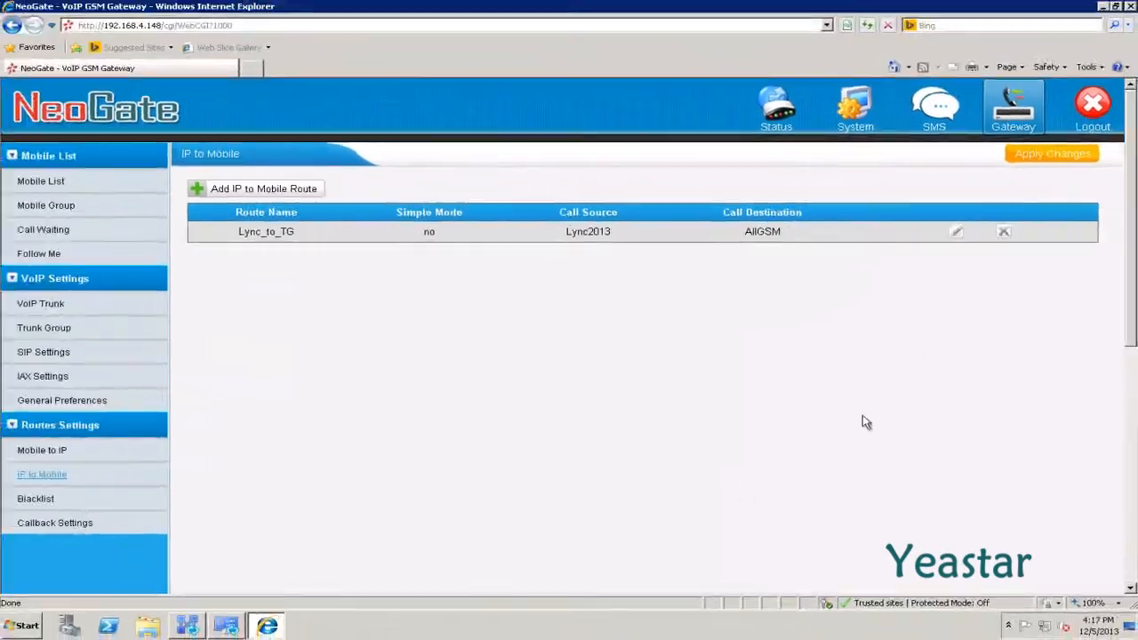
Apply the gateway route changes, then dial a mobile number in Lync Basic and call it
left_click(1022, 156)
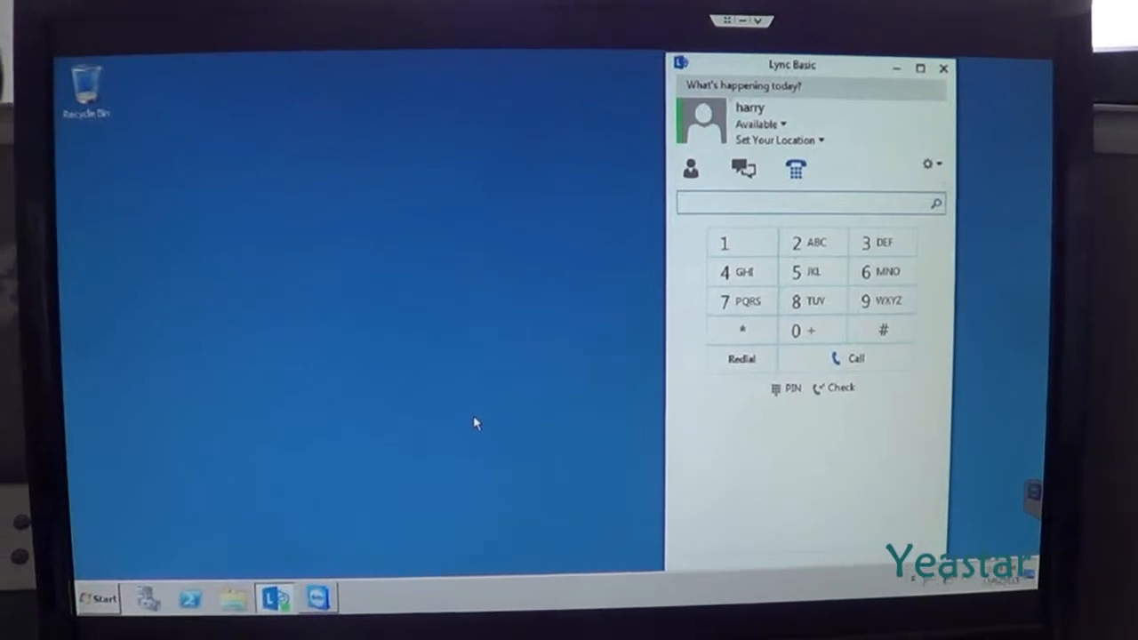
left_click(727, 248)
left_click(805, 284)
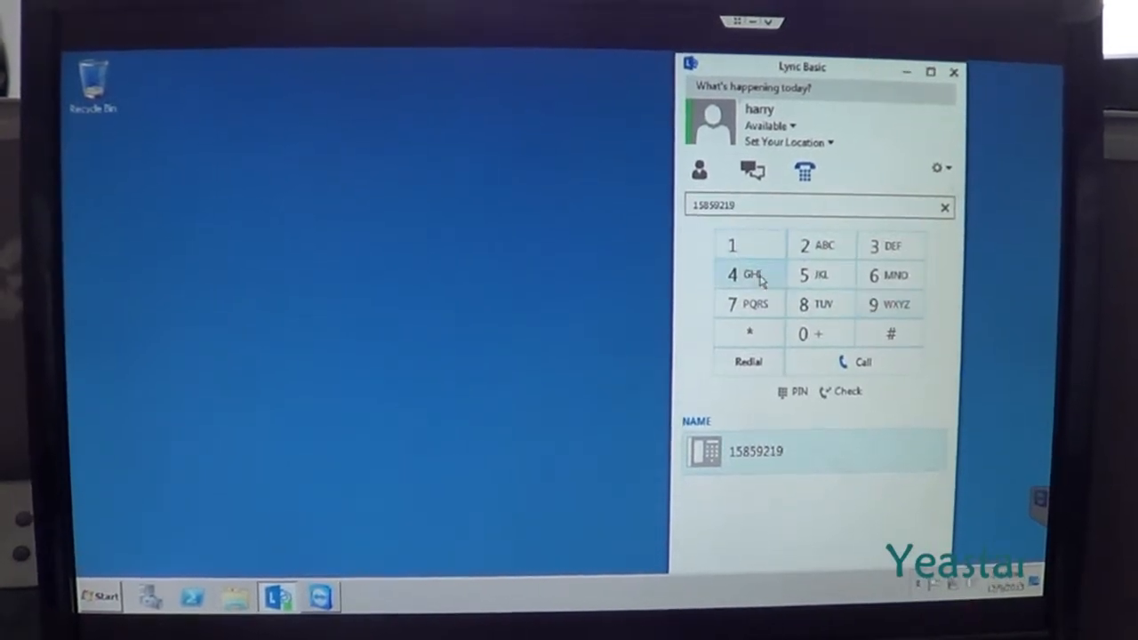
left_click(861, 372)
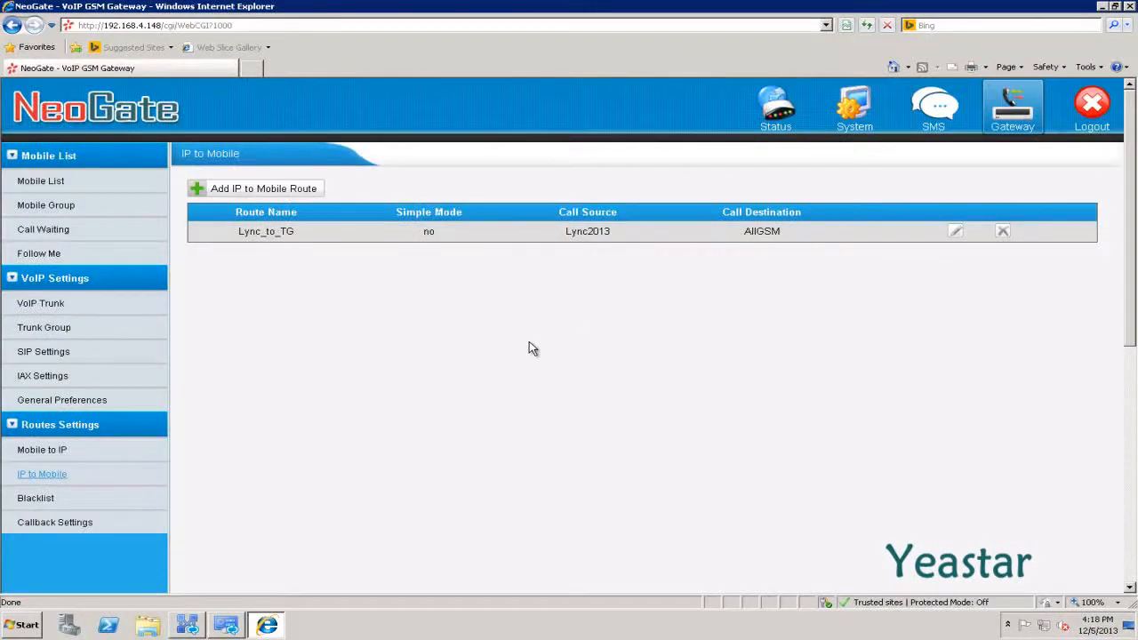
Start a new Mobile to IP route named TG_to_Lync with Simple Mode set to No
left_click(59, 455)
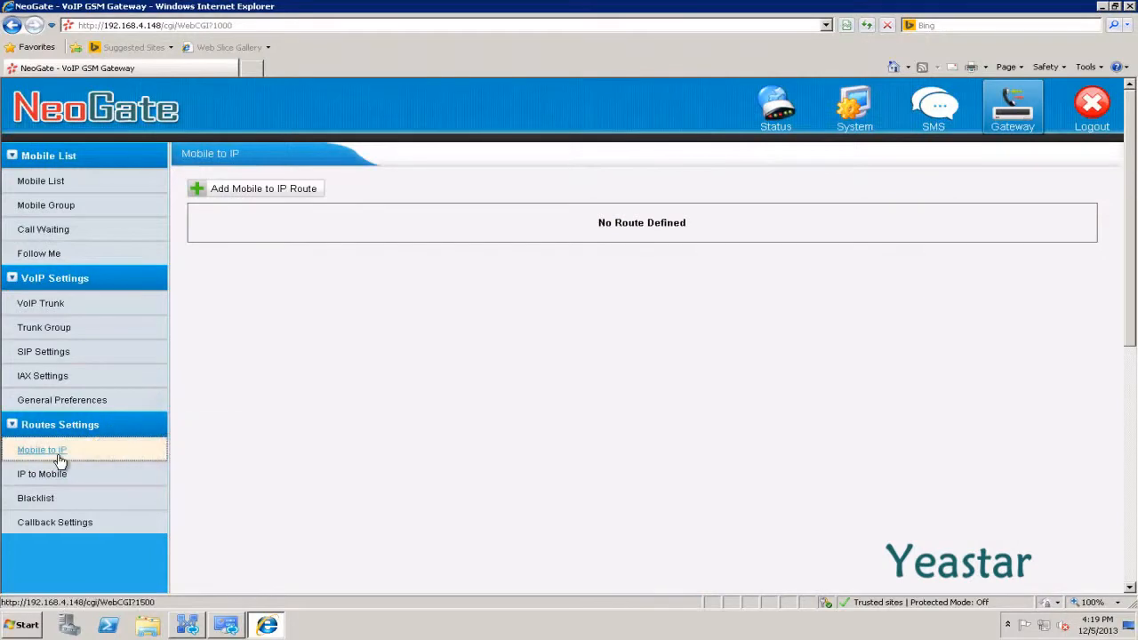
left_click(261, 190)
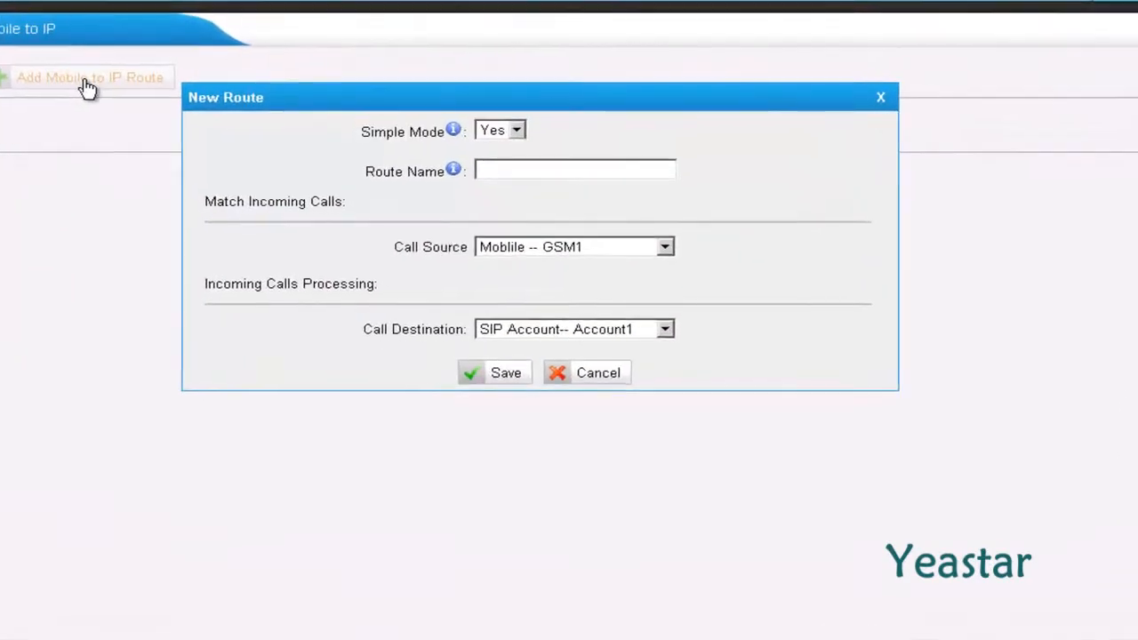
left_click(521, 141)
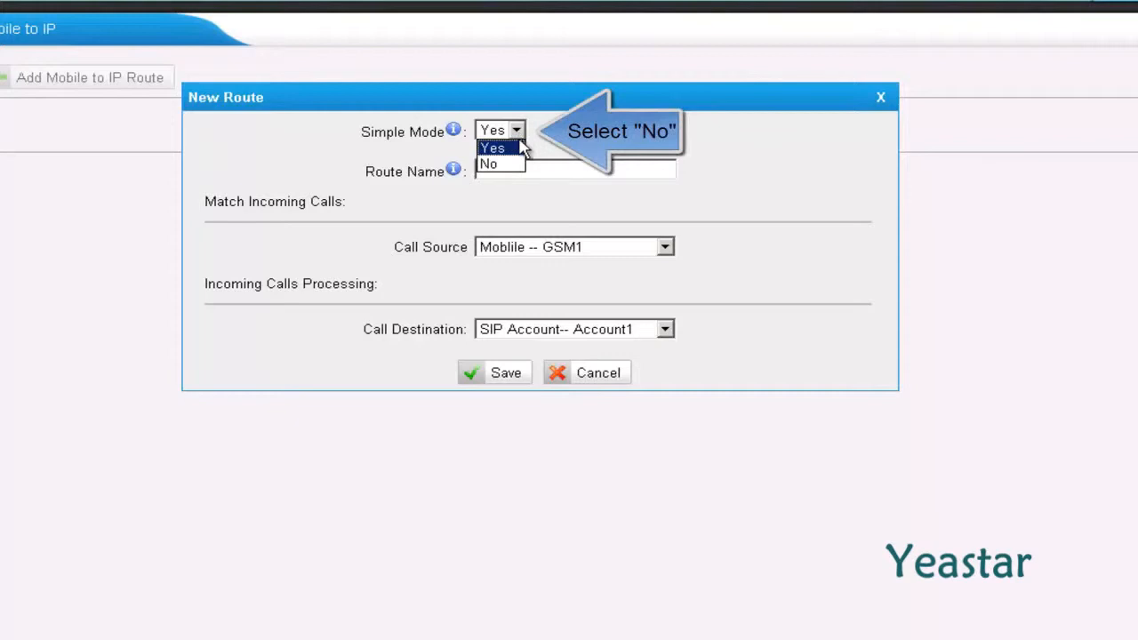
left_click(520, 165)
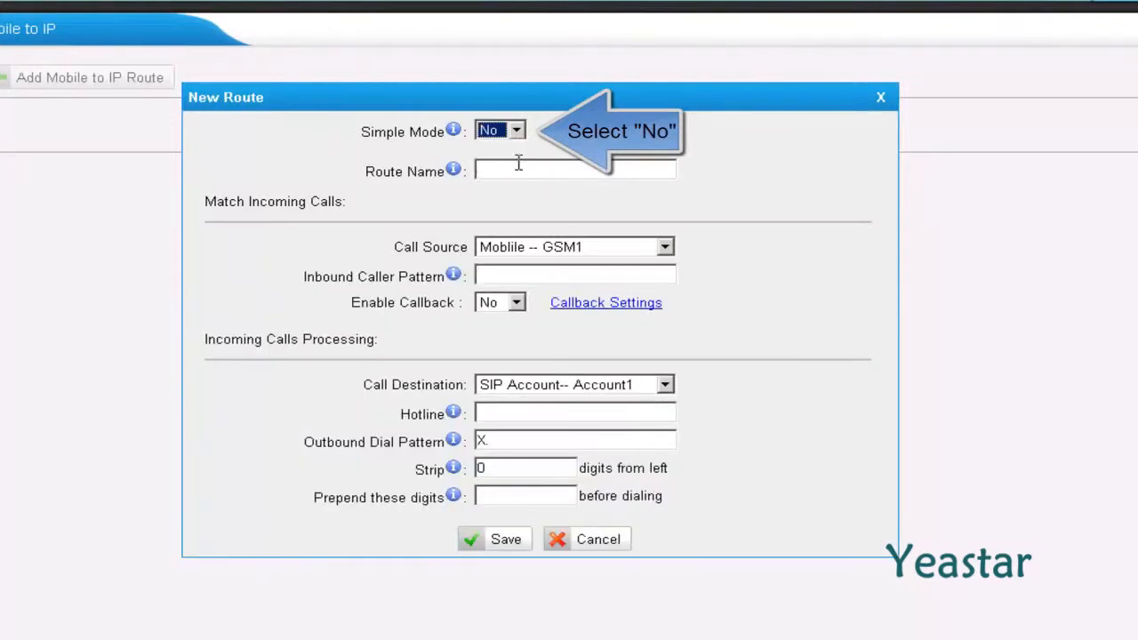
left_click(500, 171)
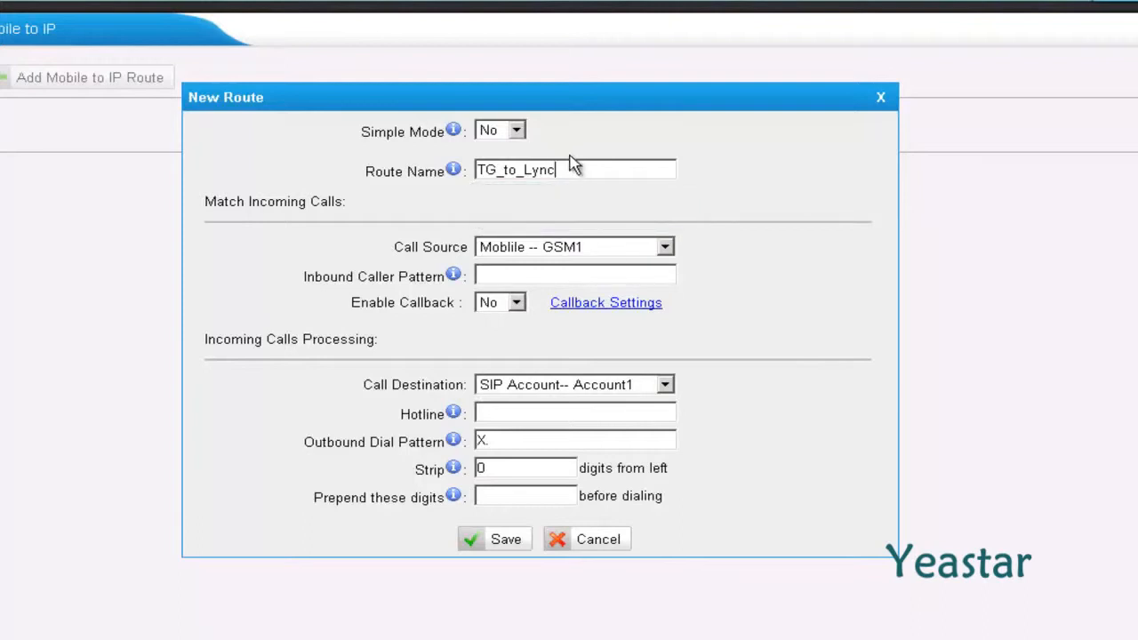
Route calls from Mobile Group -- AllGSM to destination SPS -- Lync2013
left_click(665, 249)
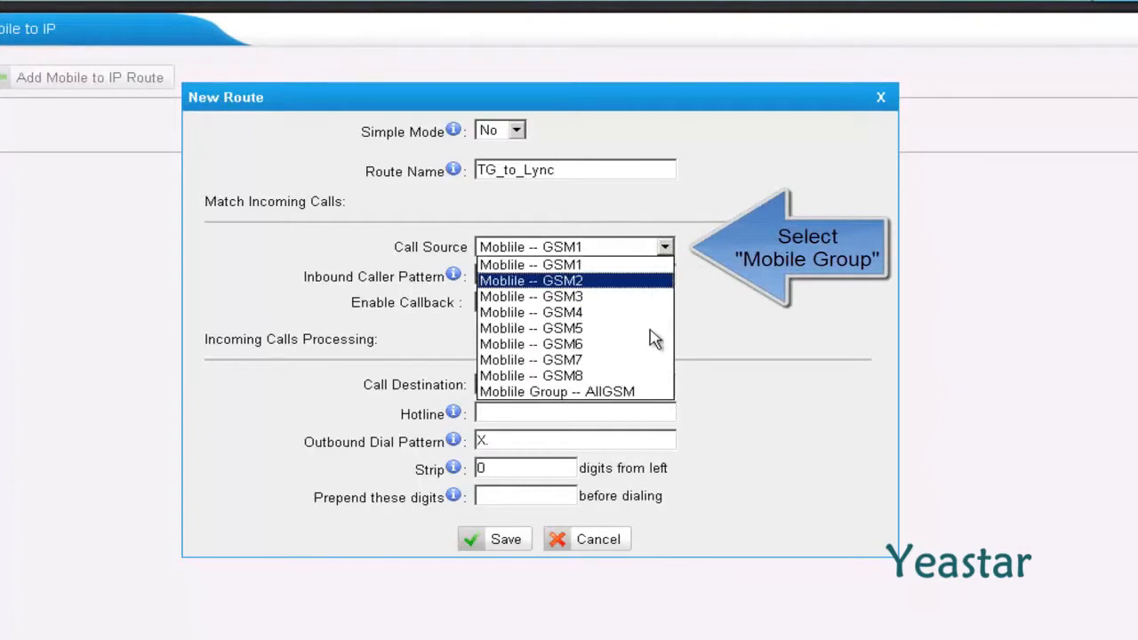
left_click(637, 392)
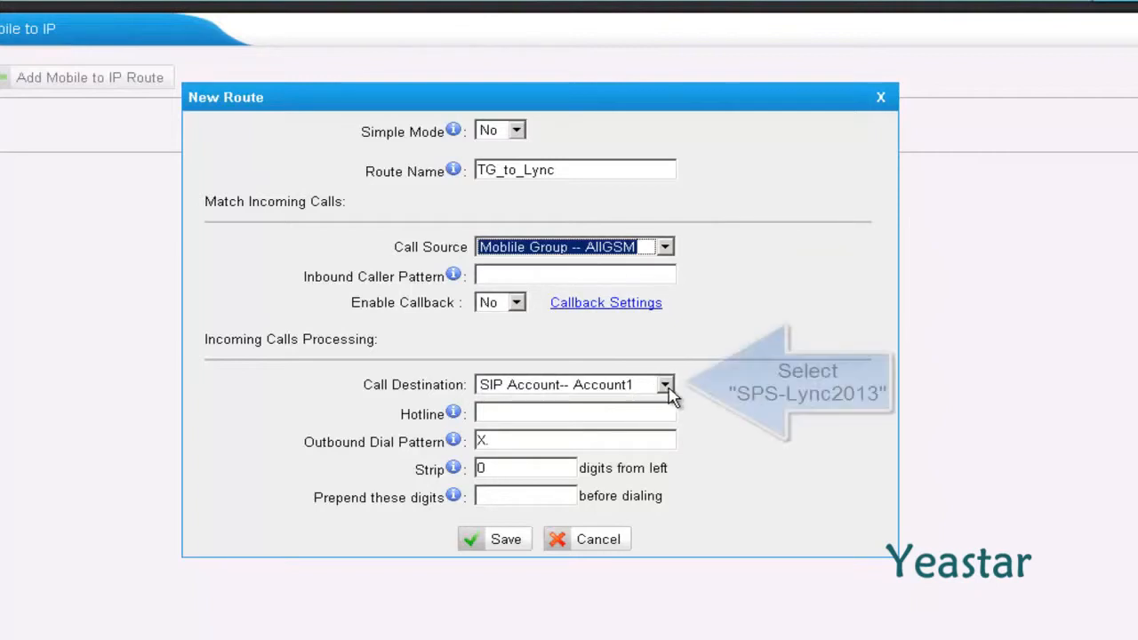
left_click(669, 391)
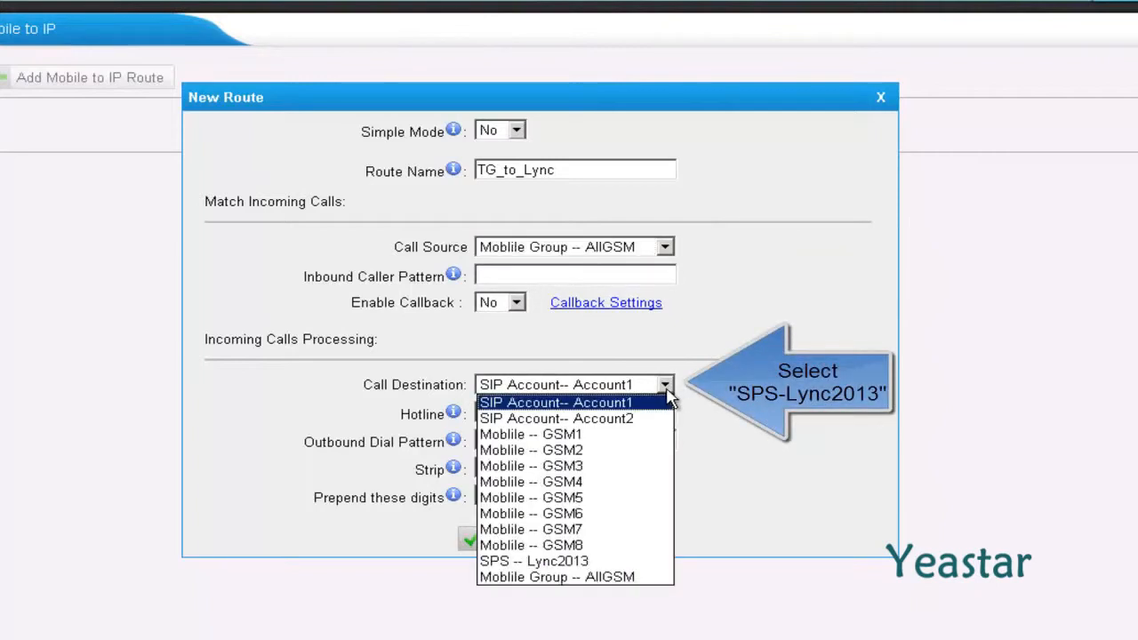
left_click(619, 563)
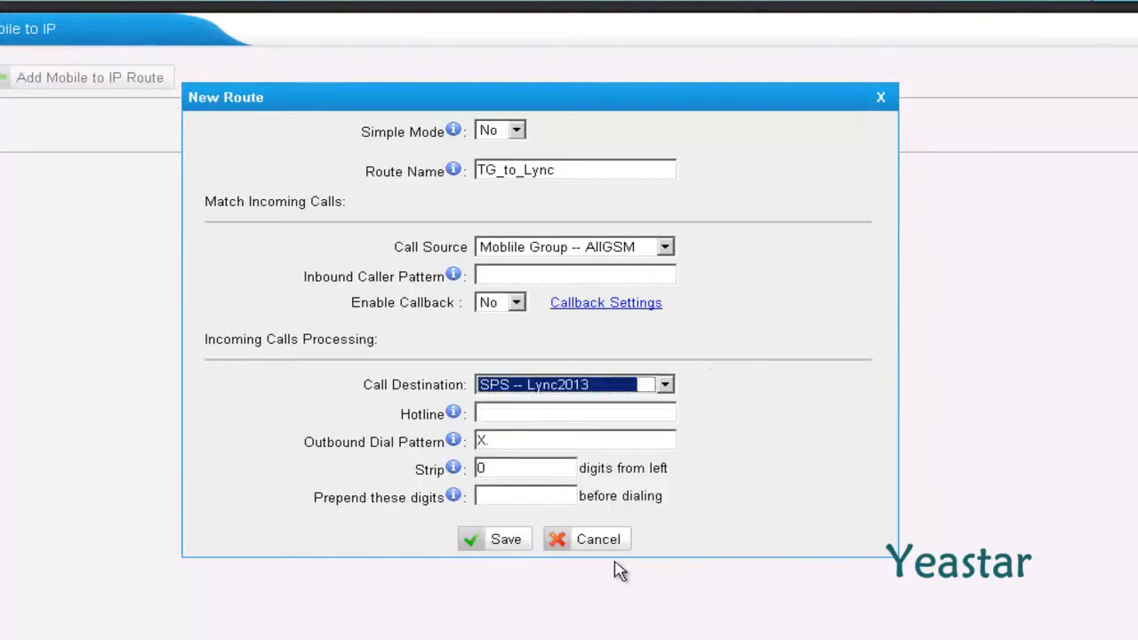
left_click(504, 410)
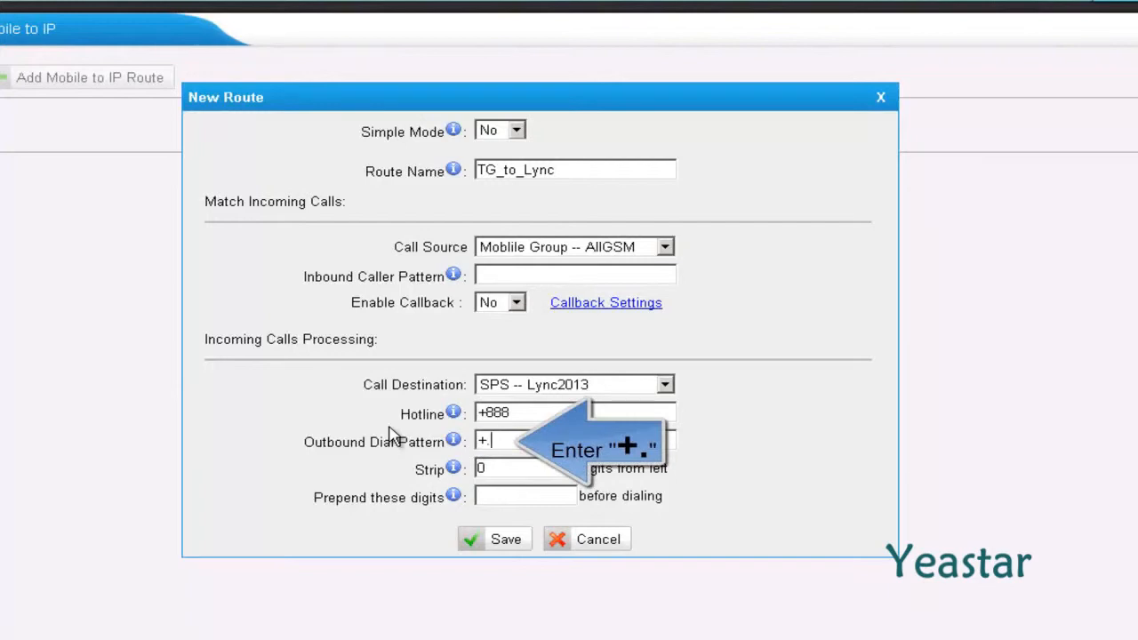
Enter hotline +888 and dial pattern +., save TG_to_Lync, and apply changes to reload the gateway
key("Tab")
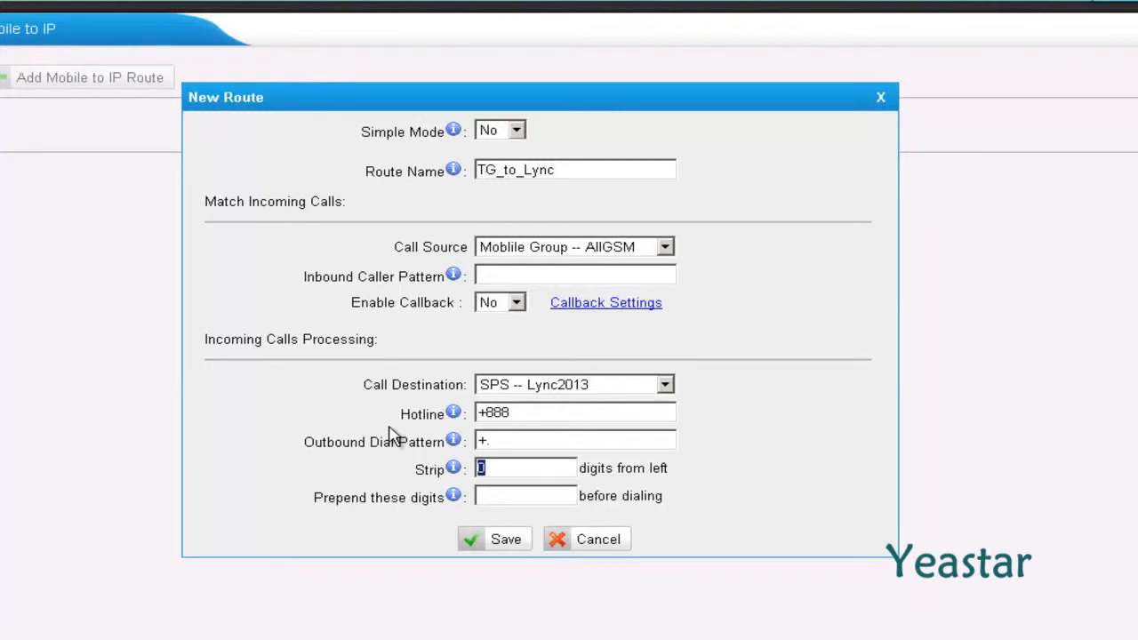
left_click(491, 542)
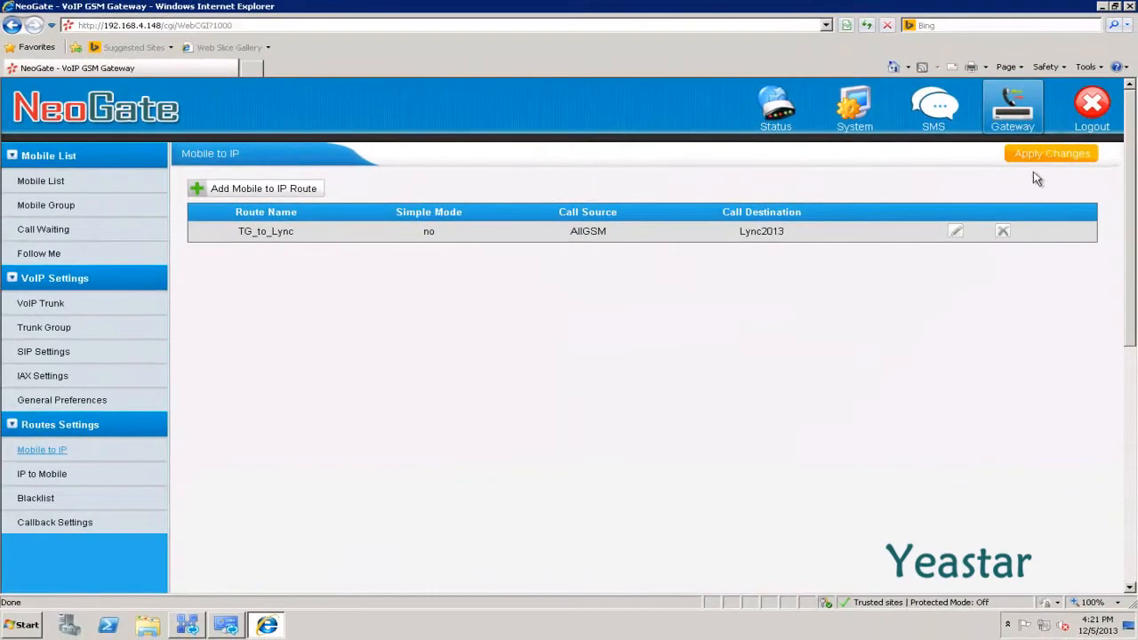
left_click(1046, 154)
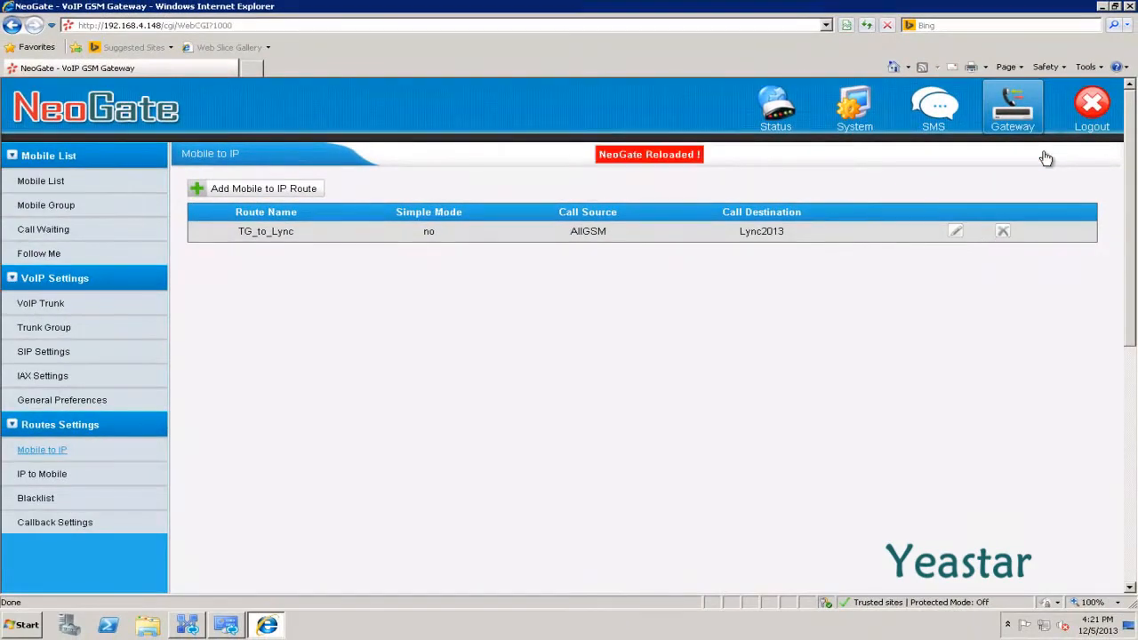